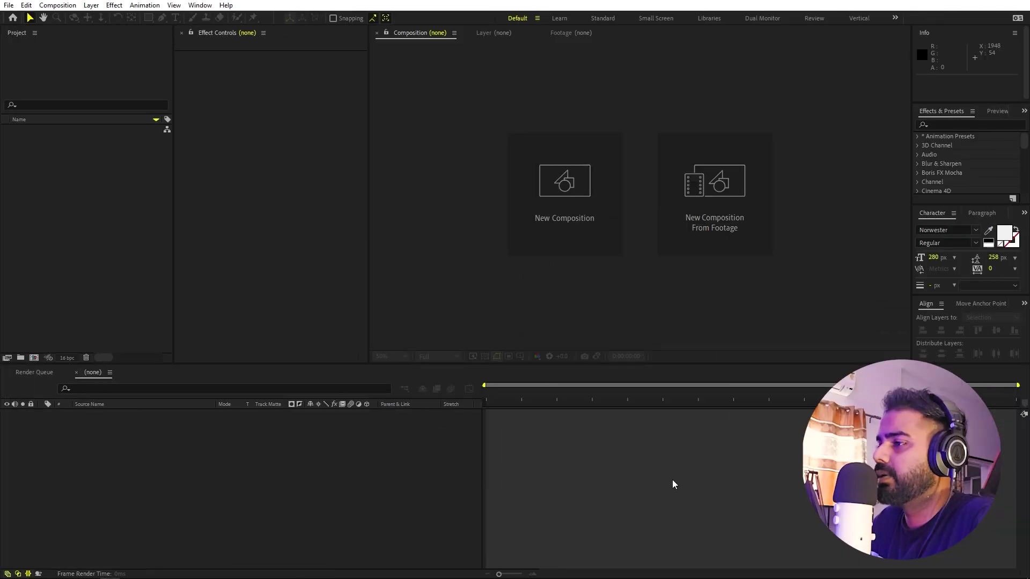
Step: Create a new composition named Main with a width of 1920 px and a height of 1080 px
left_click(57, 6)
left_click(62, 19)
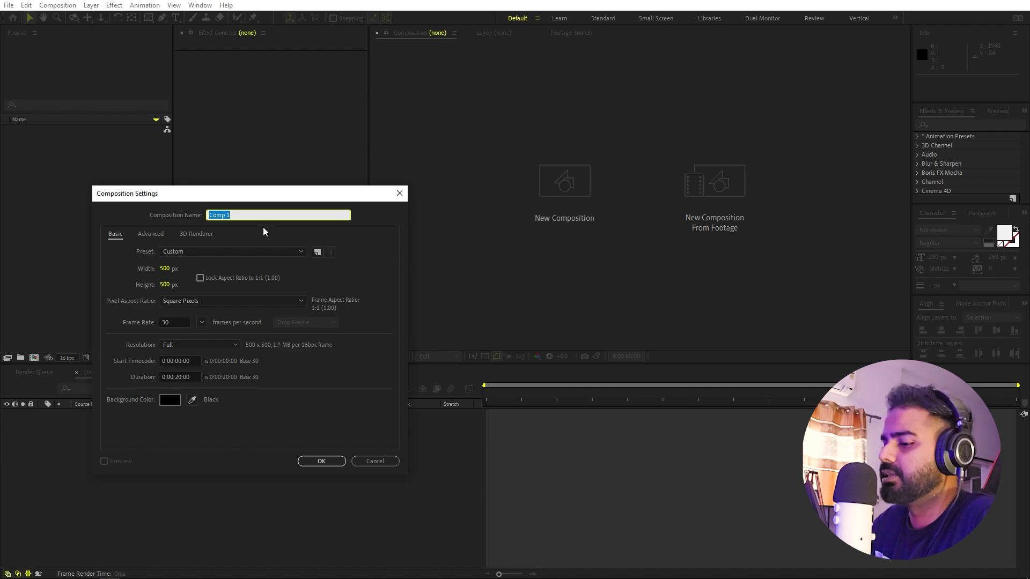
type("Main")
key("Tab")
type("1920")
key("Tab")
type("1080")
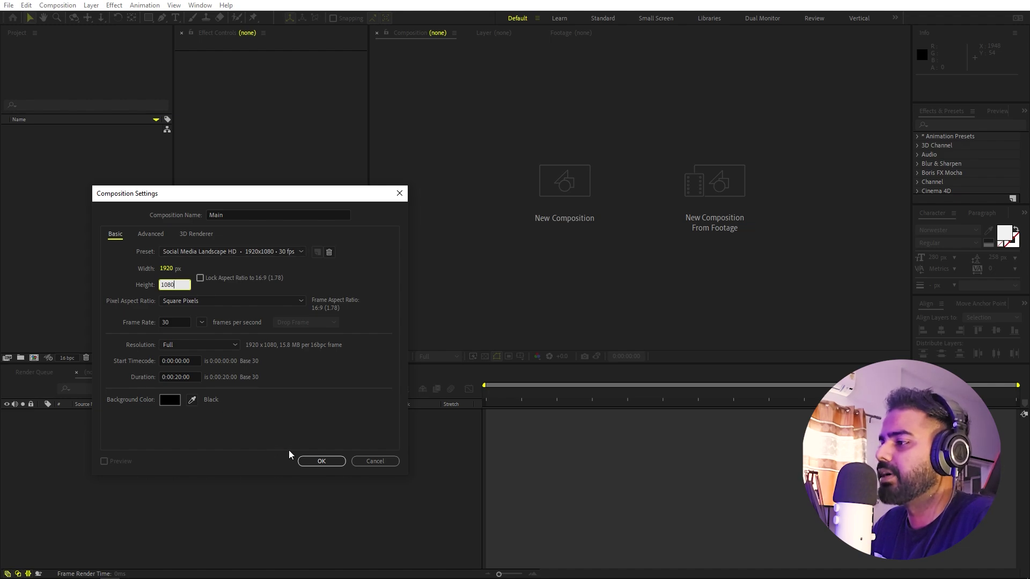
left_click(331, 463)
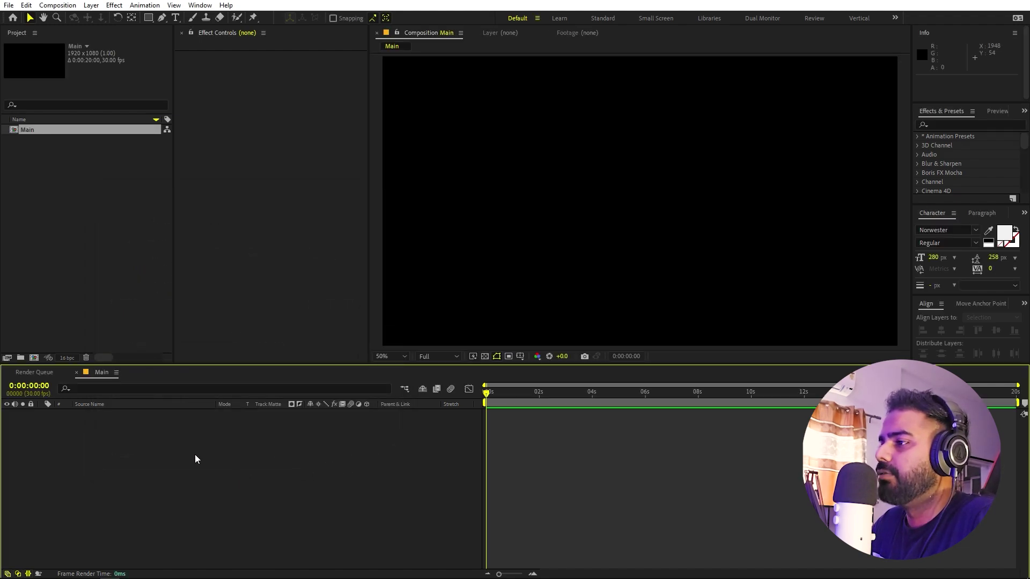
Step: Add a full-size 1920 x 1080 px dark blue solid to the Main composition as its background
right_click(207, 497)
mouse_move(292, 369)
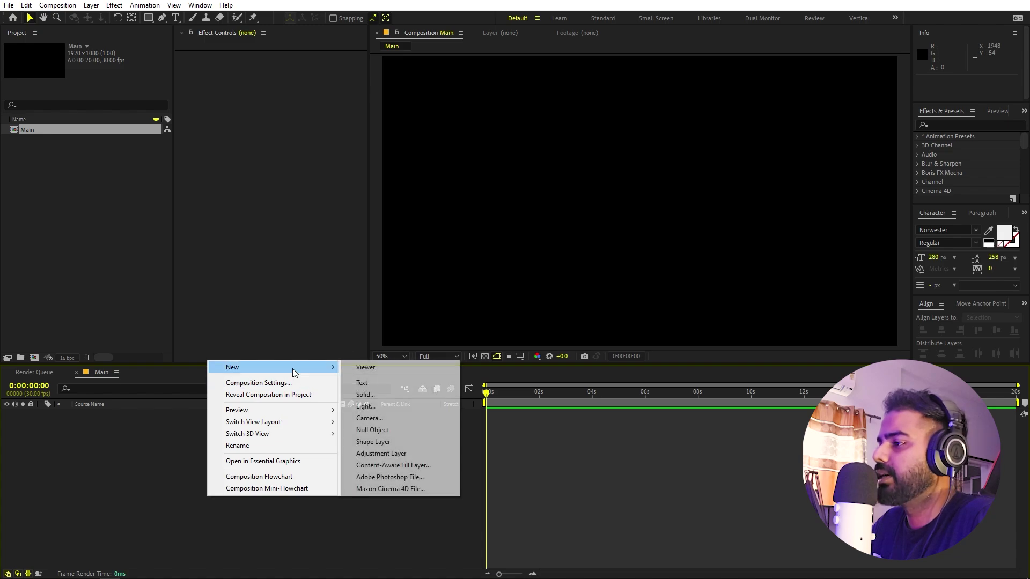
left_click(365, 395)
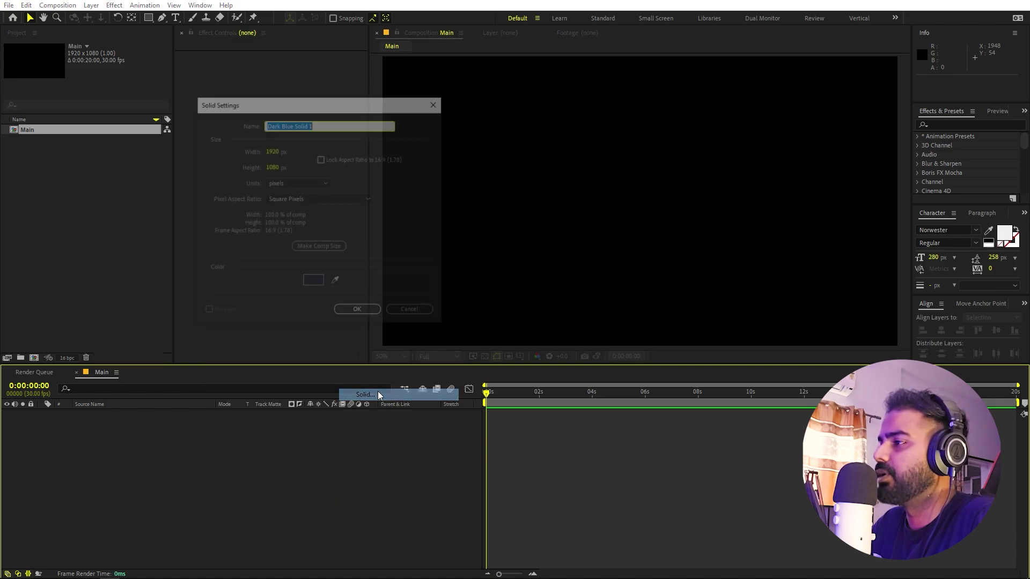
left_click(336, 283)
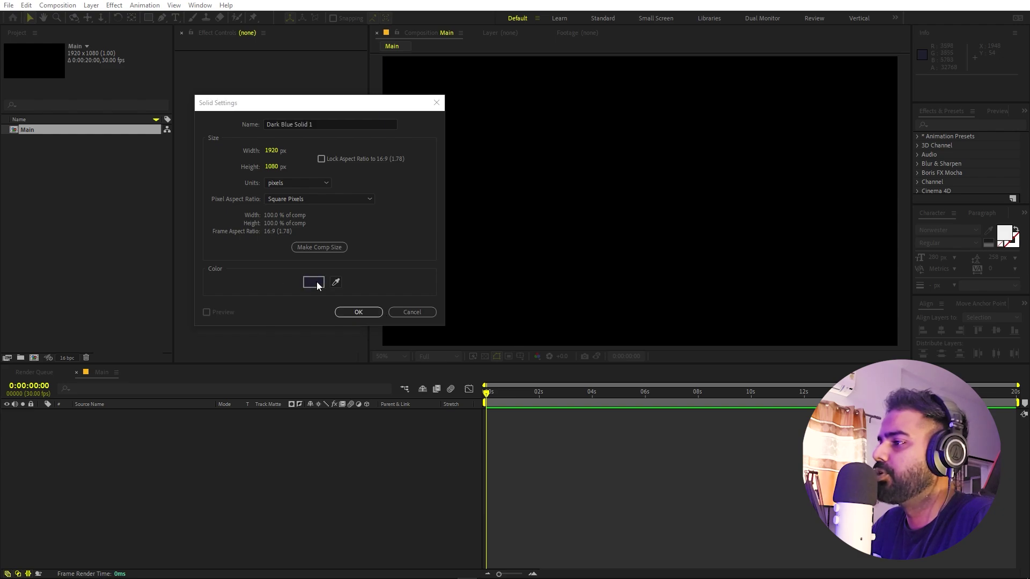
left_click(316, 283)
left_click(266, 275)
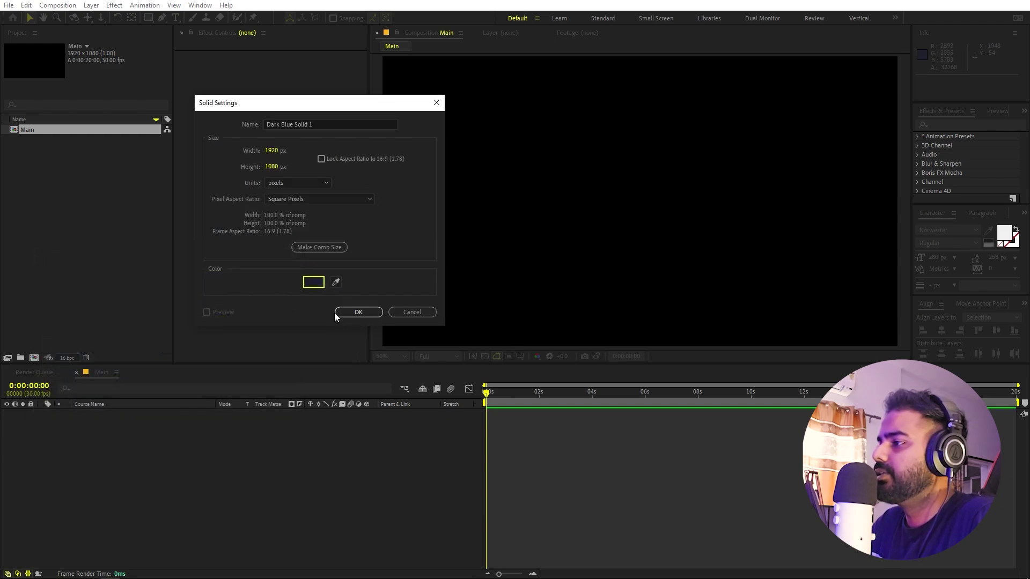
left_click(357, 313)
left_click(359, 496)
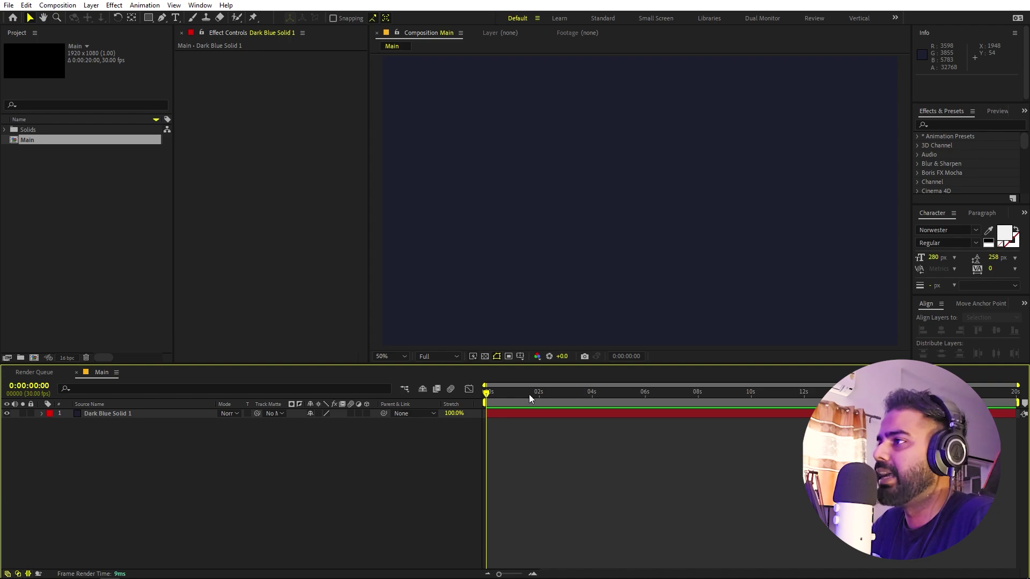
Step: Create a second composition named M, 500 px wide and 500 px high
left_click(49, 212)
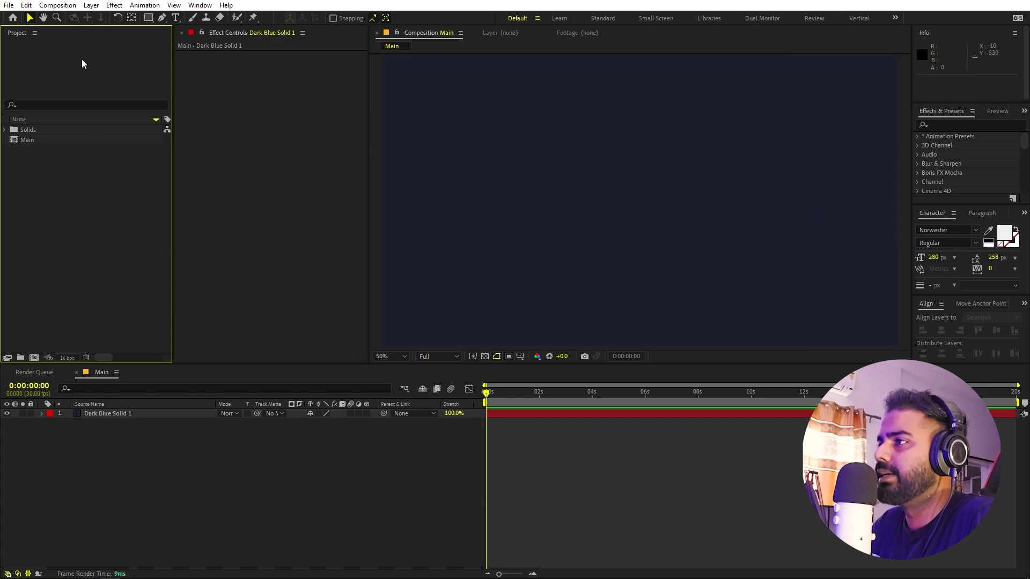
left_click(59, 6)
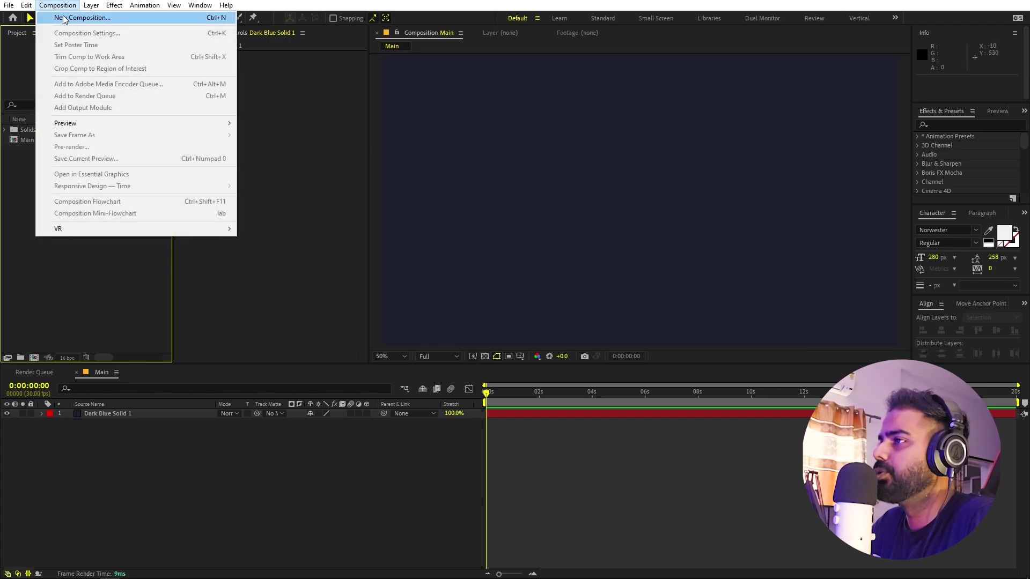
left_click(63, 19)
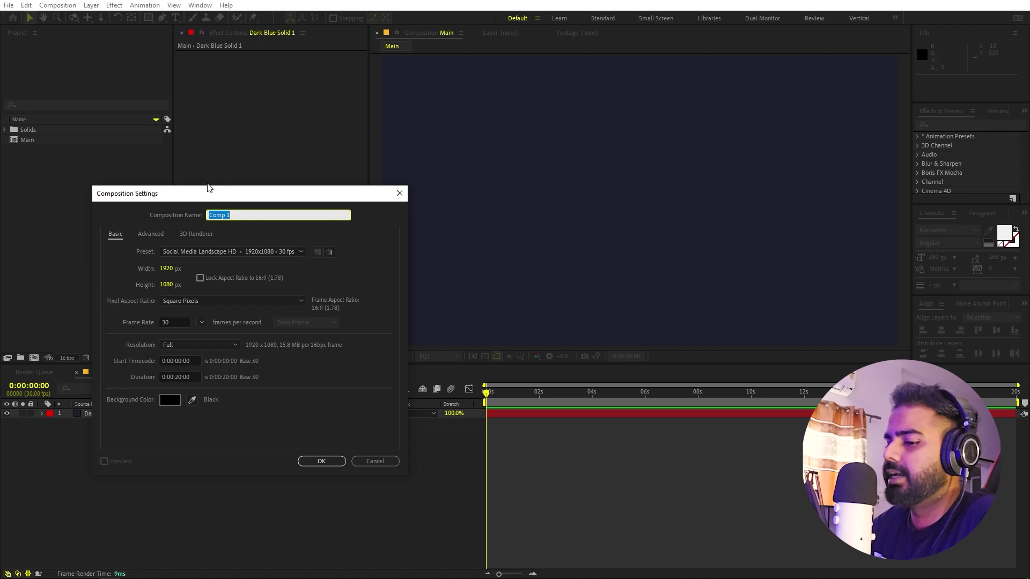
type("M")
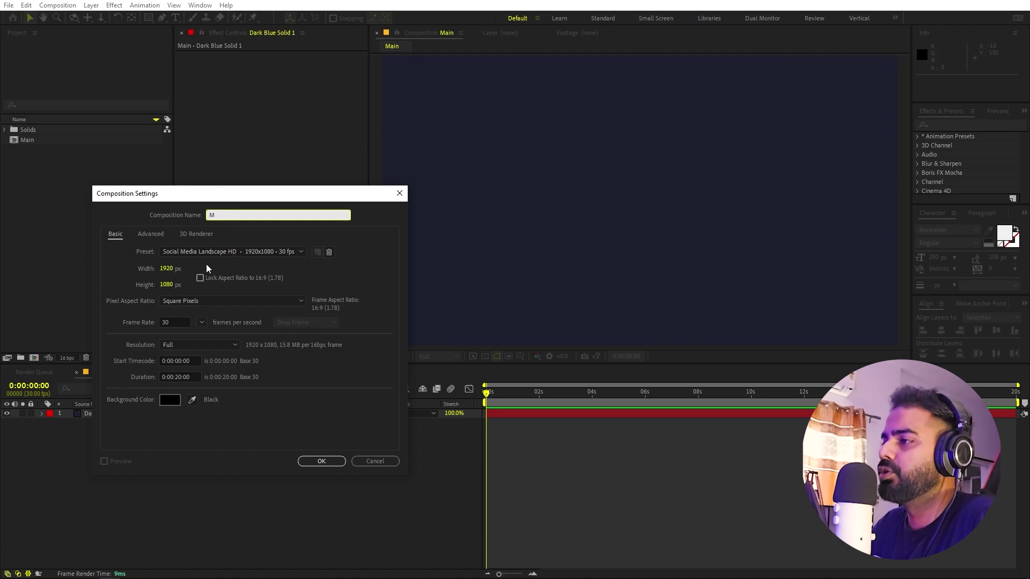
left_click(170, 268)
type("500")
key("Tab")
type("500")
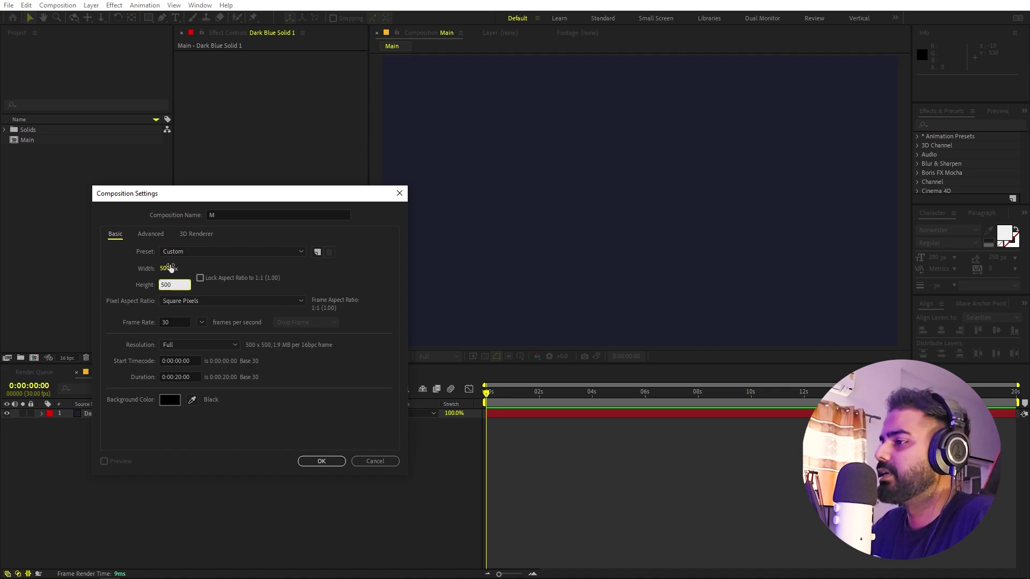
left_click(322, 462)
key("period")
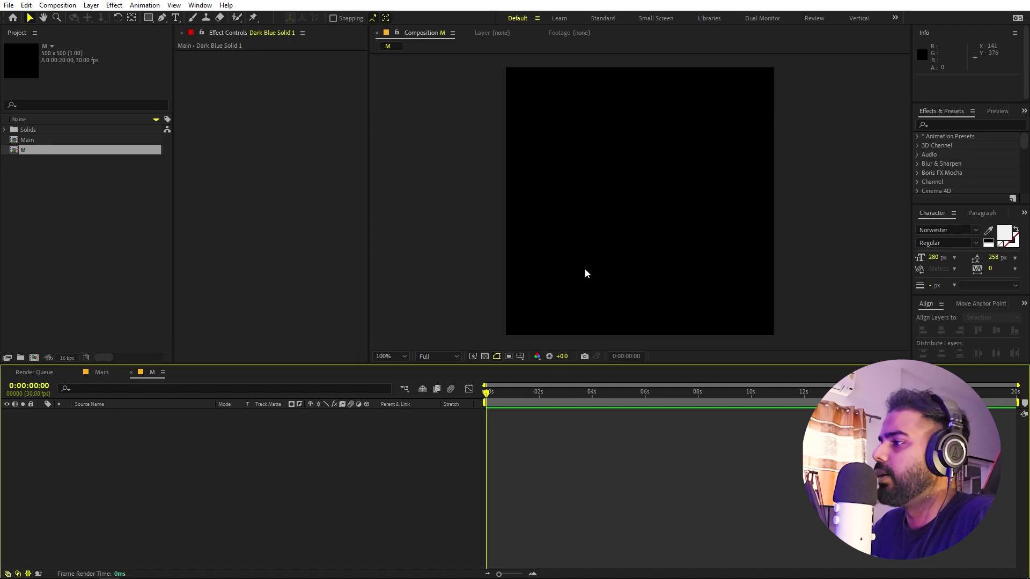
Step: Add a text layer reading "M" and centre it horizontally and vertically in the composition
left_click(176, 18)
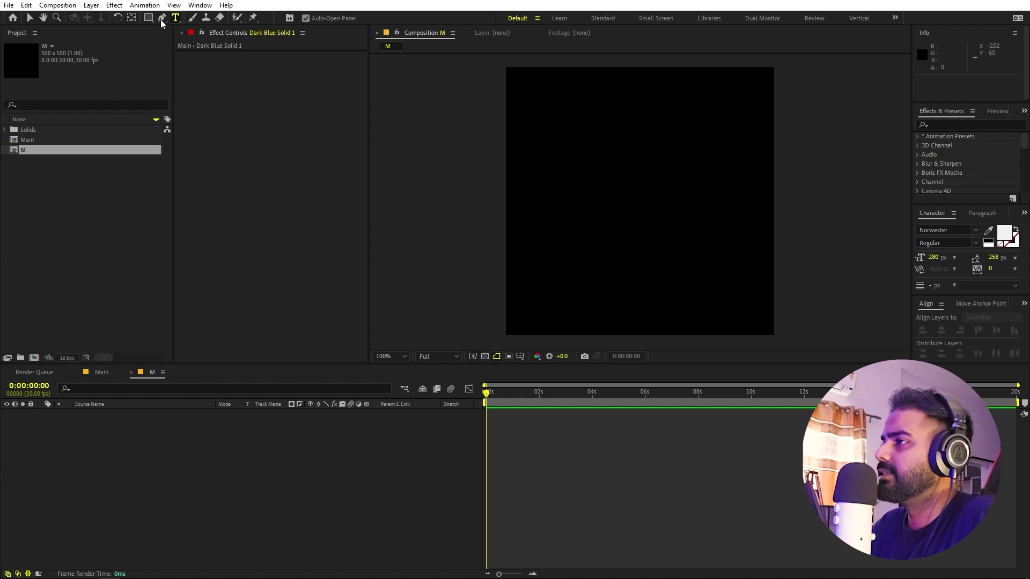
left_click(607, 217)
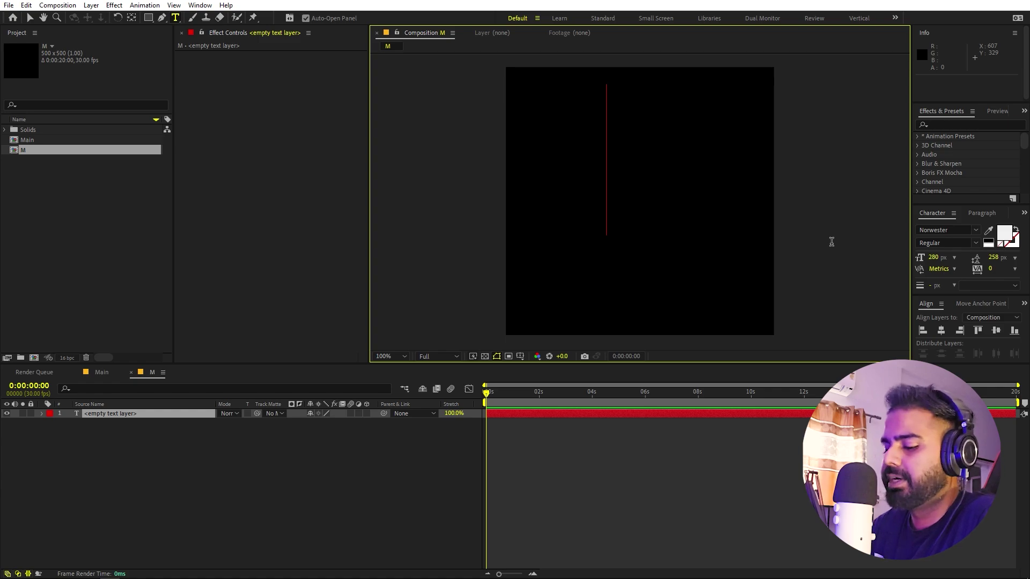
type("M")
left_click(120, 422)
left_click(134, 414)
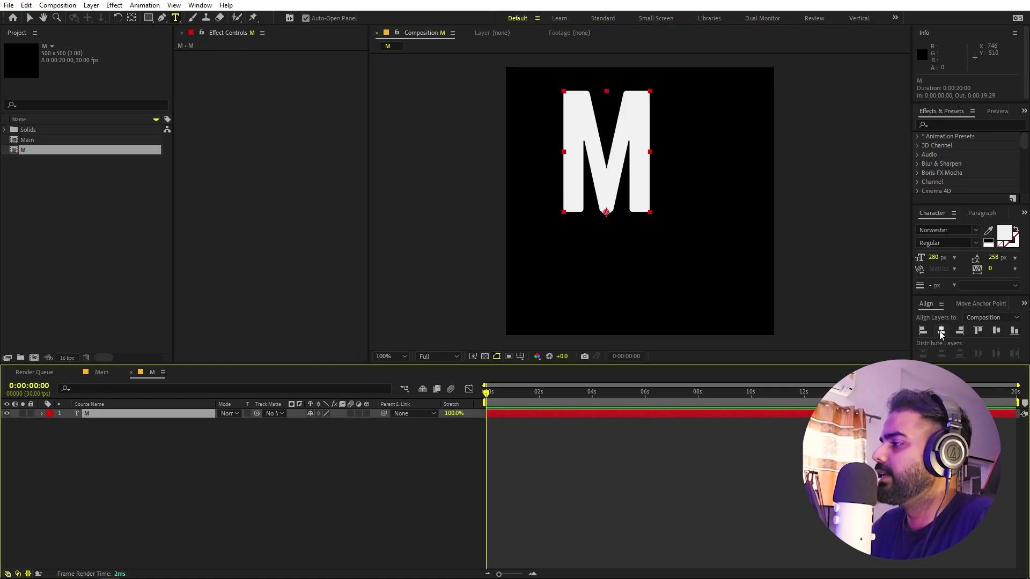
left_click(941, 332)
left_click(997, 332)
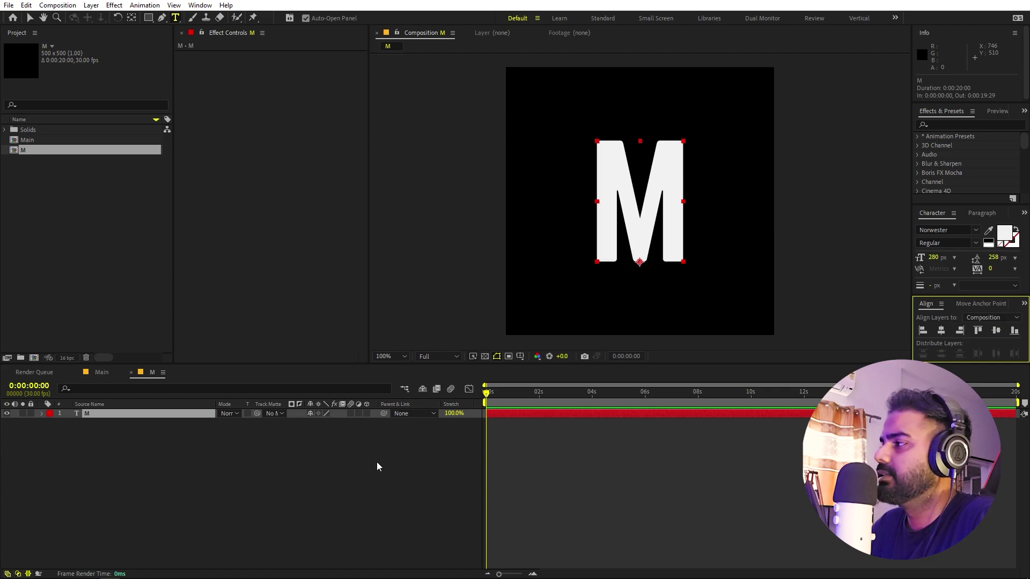
Step: Move the anchor point of the M text layer to the centre of the letter
left_click(982, 304)
left_click(939, 333)
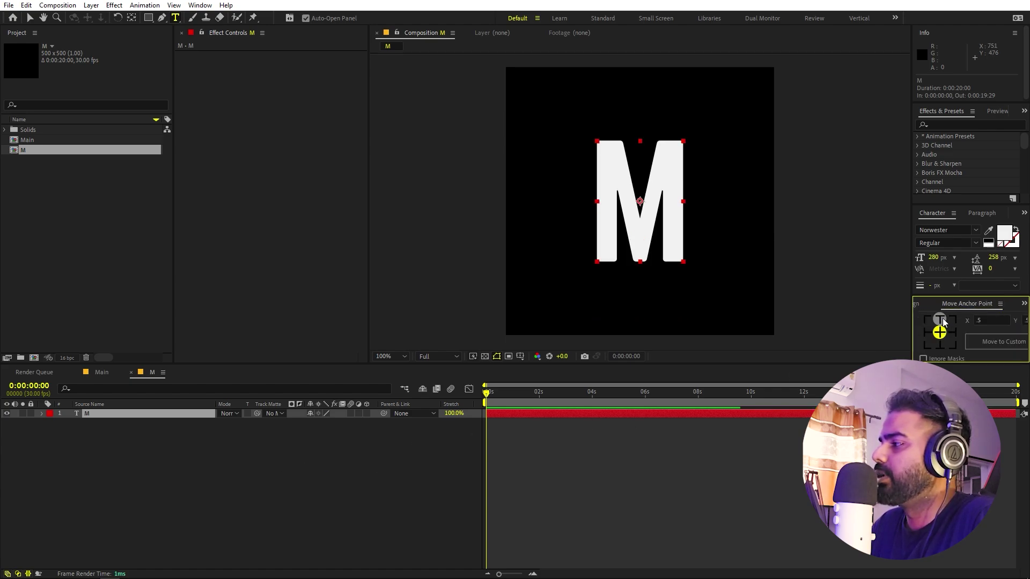
left_click(918, 305)
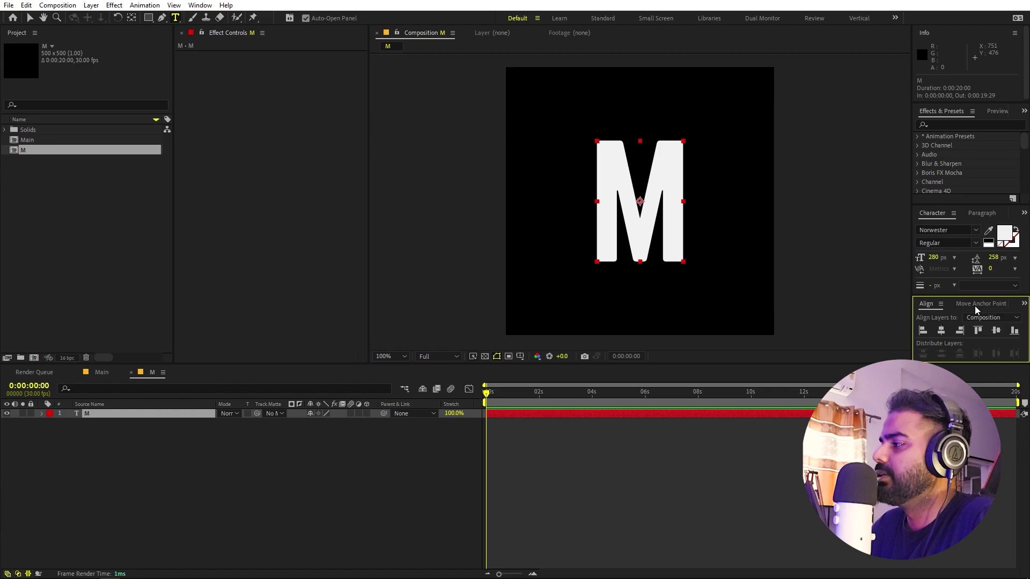
left_click(978, 304)
left_click(922, 305)
left_click(108, 413)
left_click(132, 17)
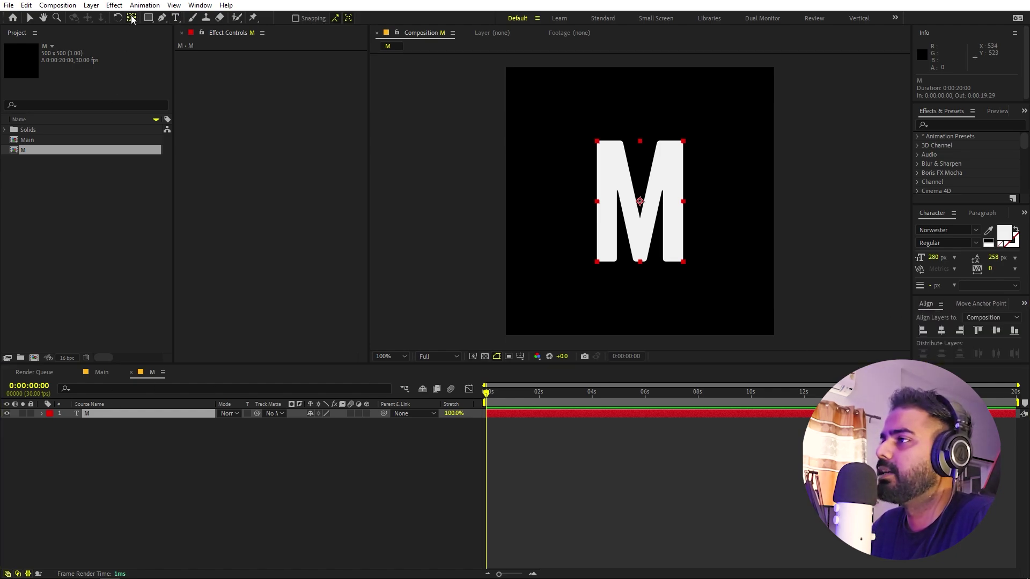
left_click(407, 344)
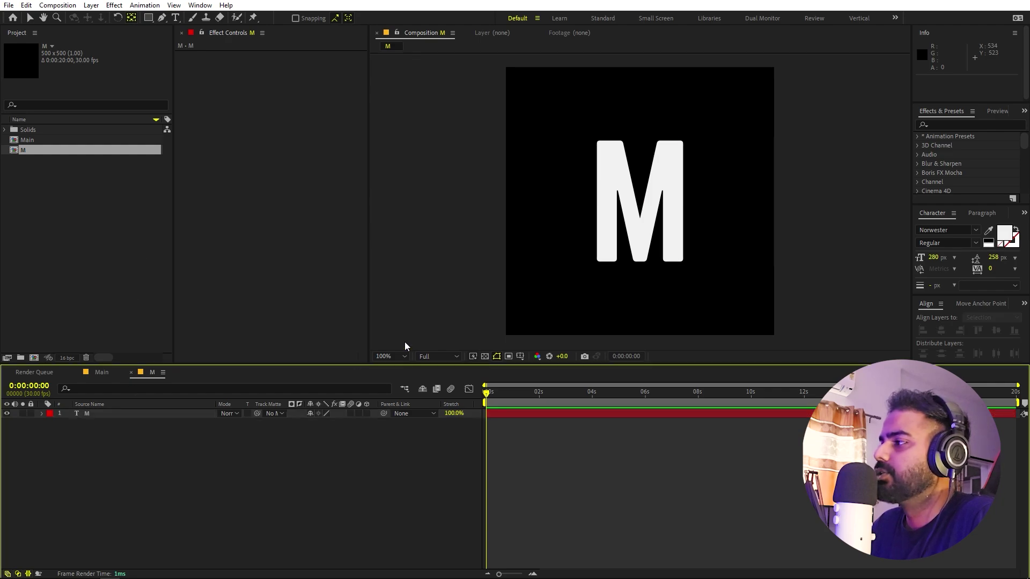
Step: Set the scale of the M text layer to 150%
left_click(124, 415)
key("s")
left_click_drag(330, 423, 357, 426)
left_click(323, 423)
type("150")
key("Return")
left_click(42, 414)
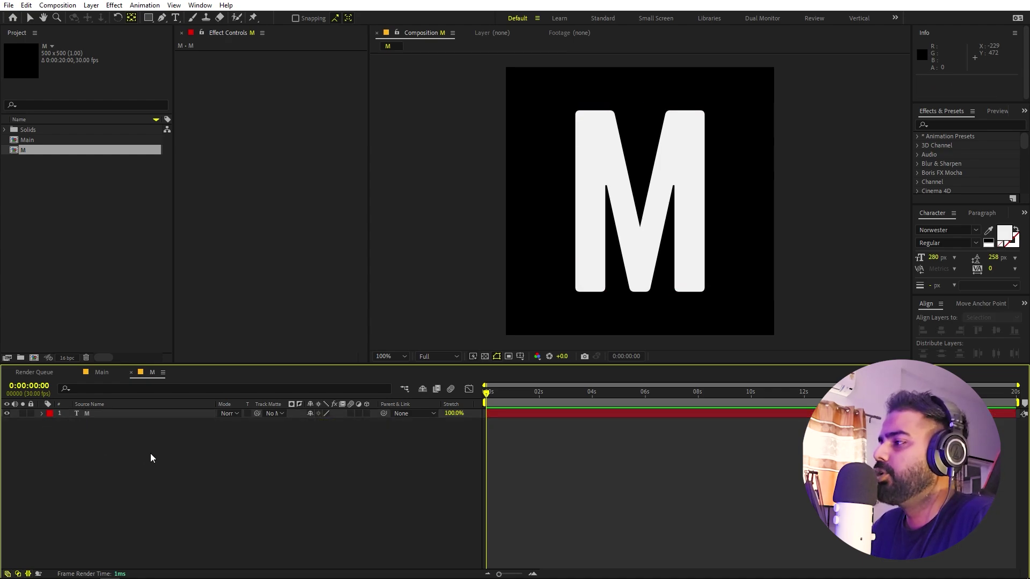
Step: Draw a closed triangular Pen mask on the M layer covering the lower-left half below the composition's top-left to bottom-right diagonal
left_click(162, 18)
left_click(93, 415)
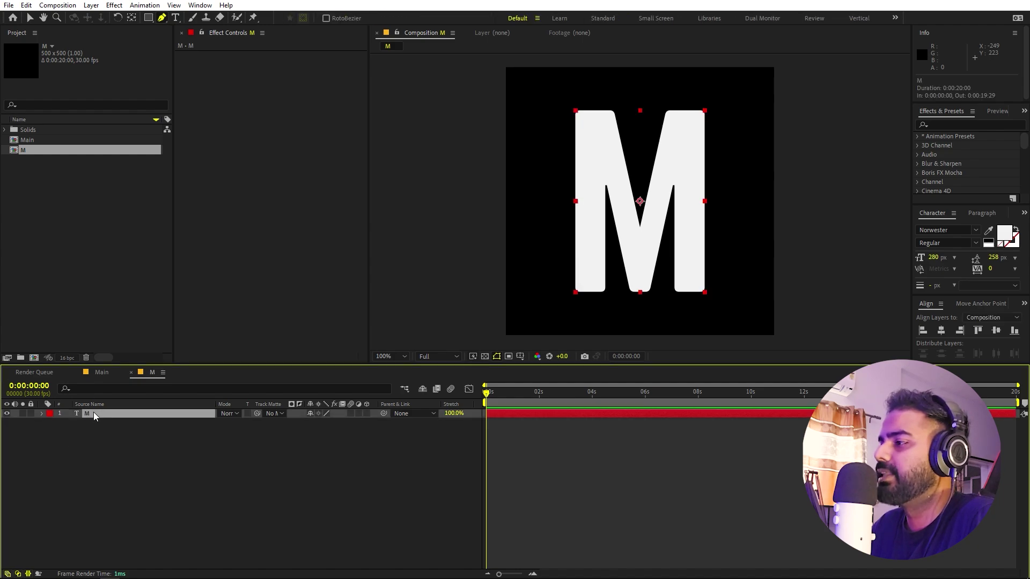
left_click(503, 66)
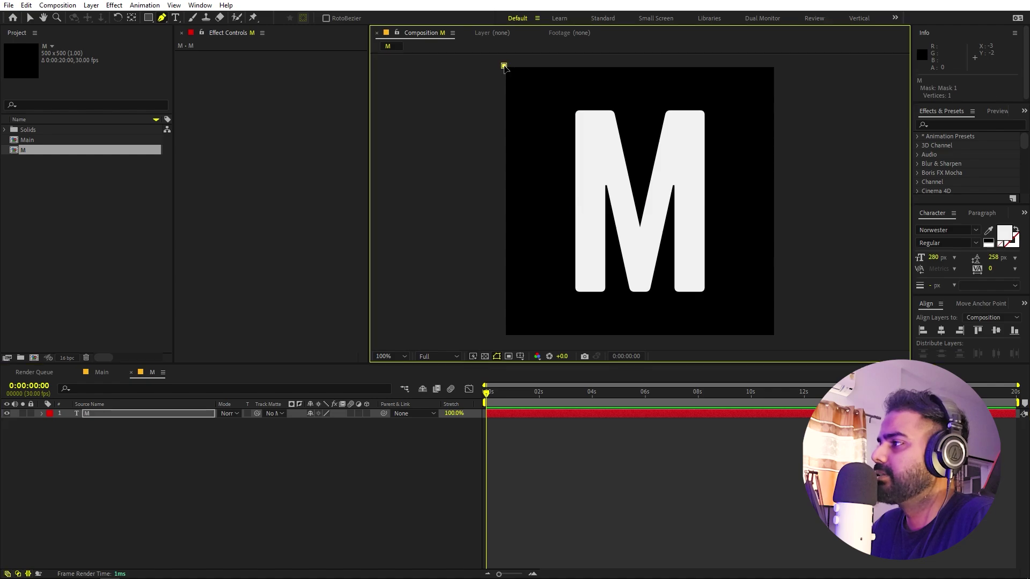
left_click(780, 342)
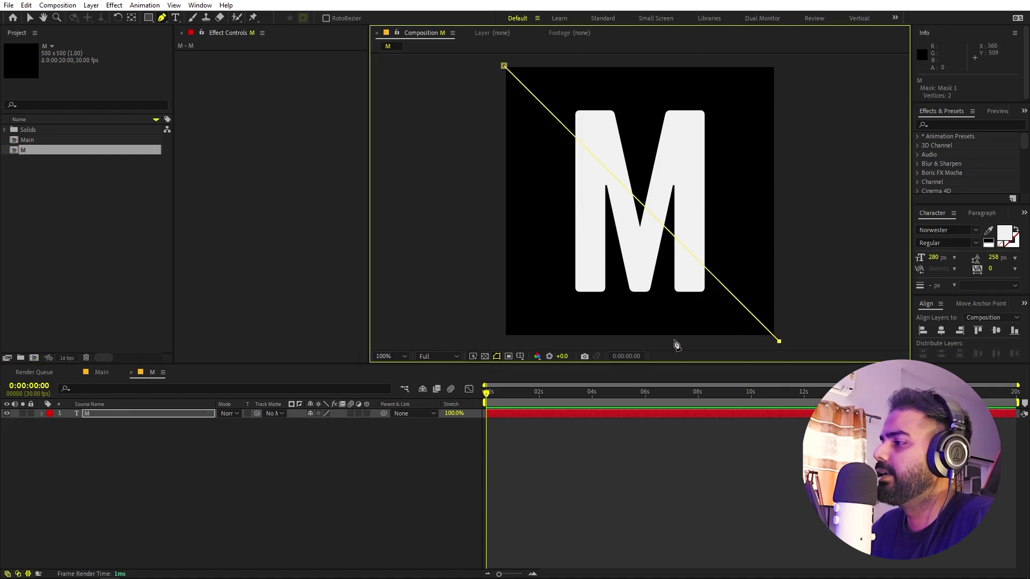
left_click(497, 346)
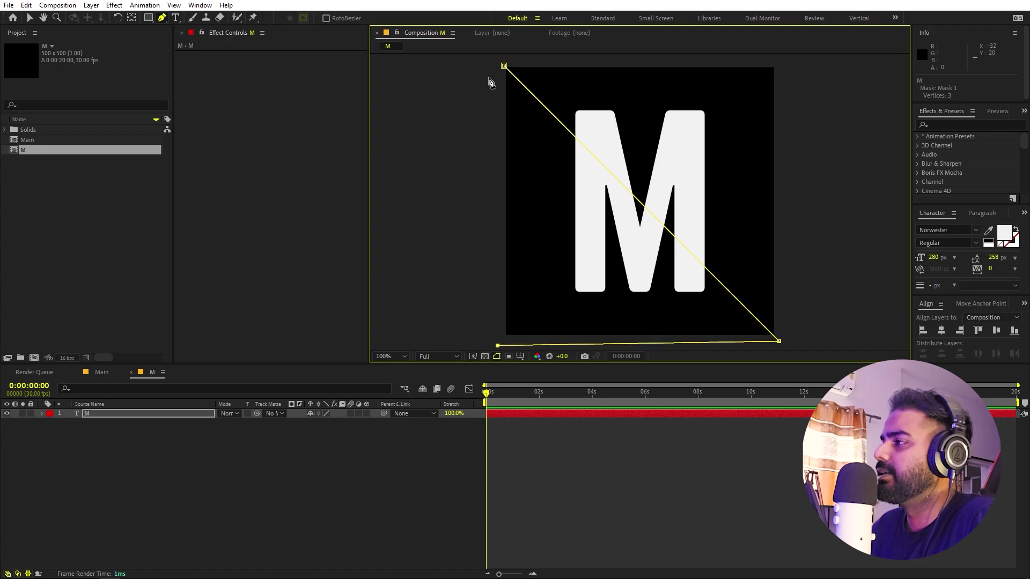
left_click(504, 67)
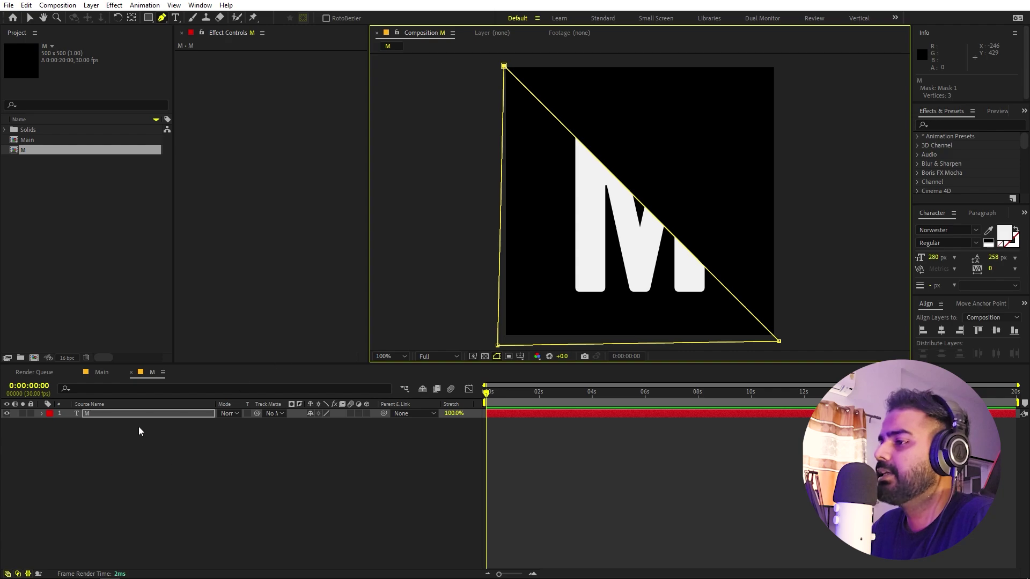
Step: Duplicate the masked M layer and set the duplicate's mask mode to Subtract, checking the diagonal seam between the halves
left_click(113, 414)
key("ctrl+d")
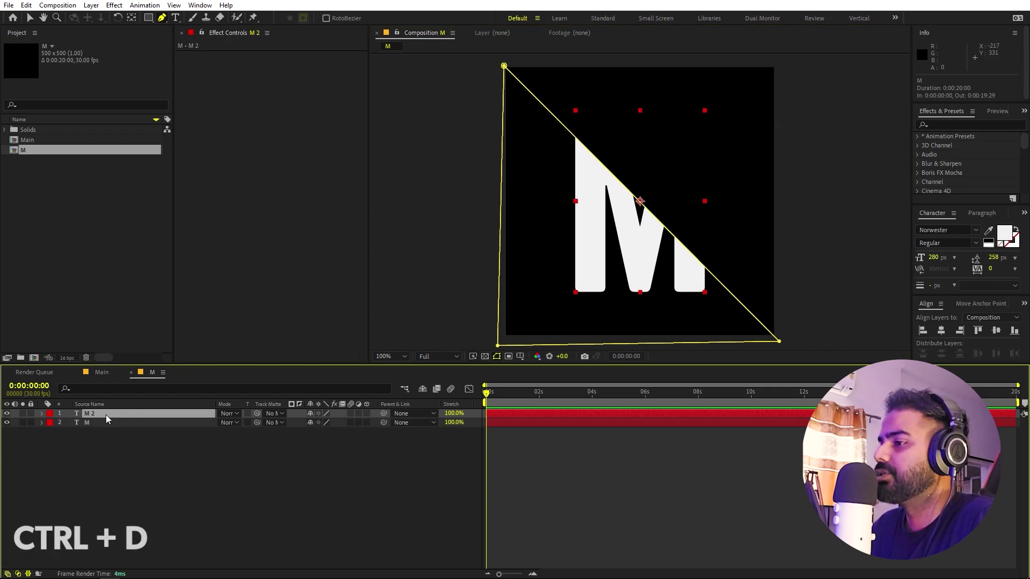
key("m")
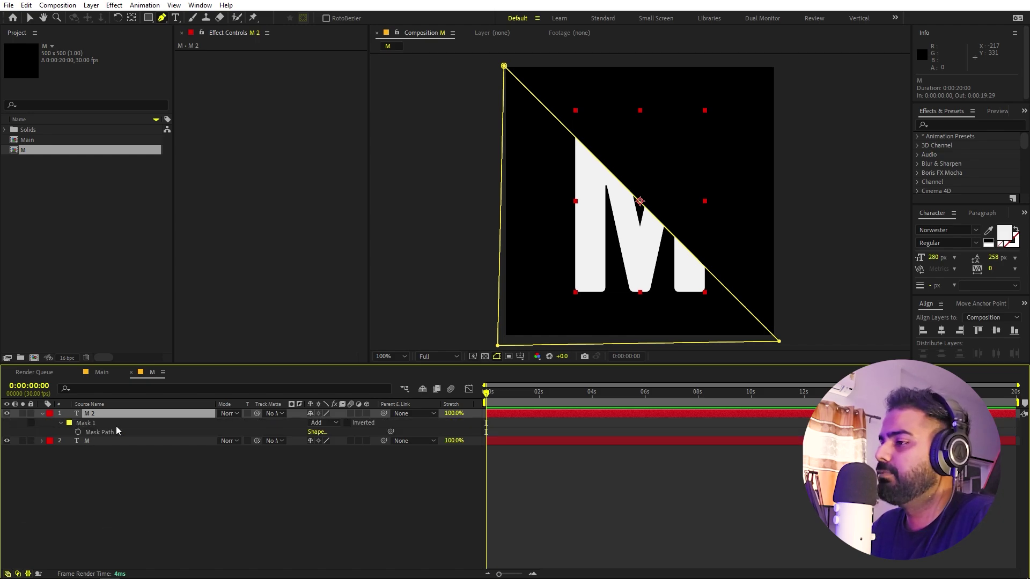
left_click(327, 422)
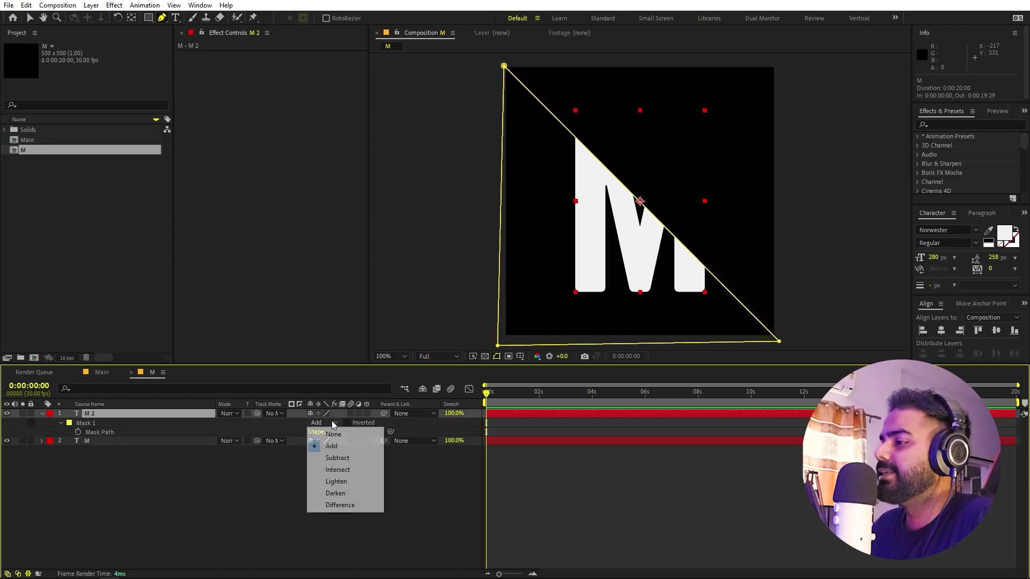
left_click(331, 459)
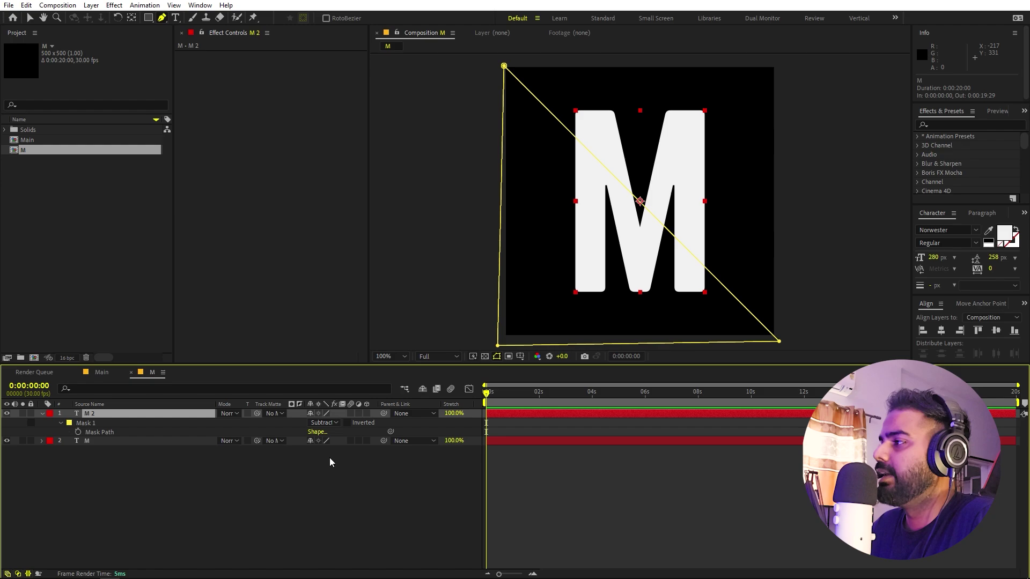
left_click(321, 488)
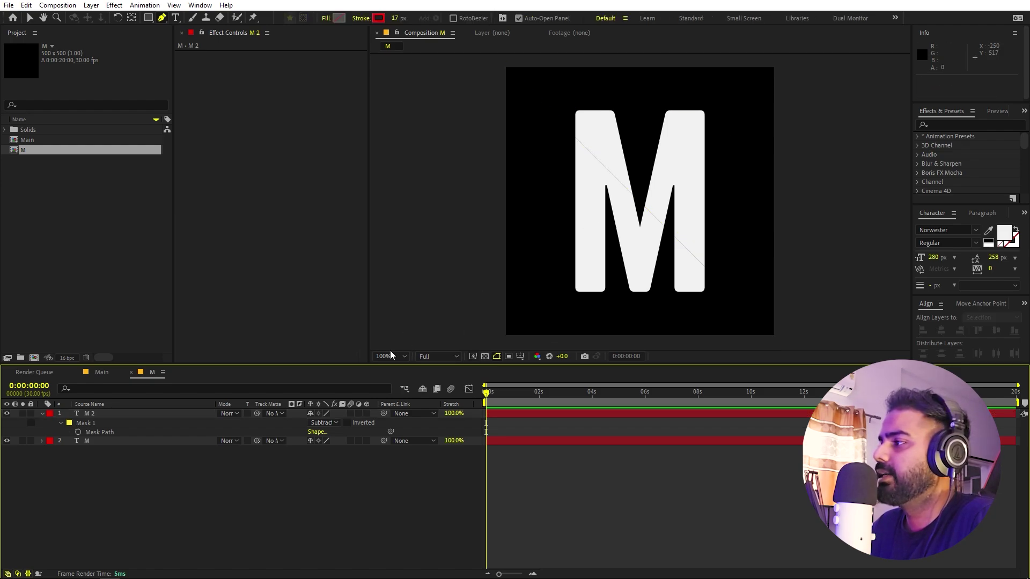
scroll(674, 173, "up", 5)
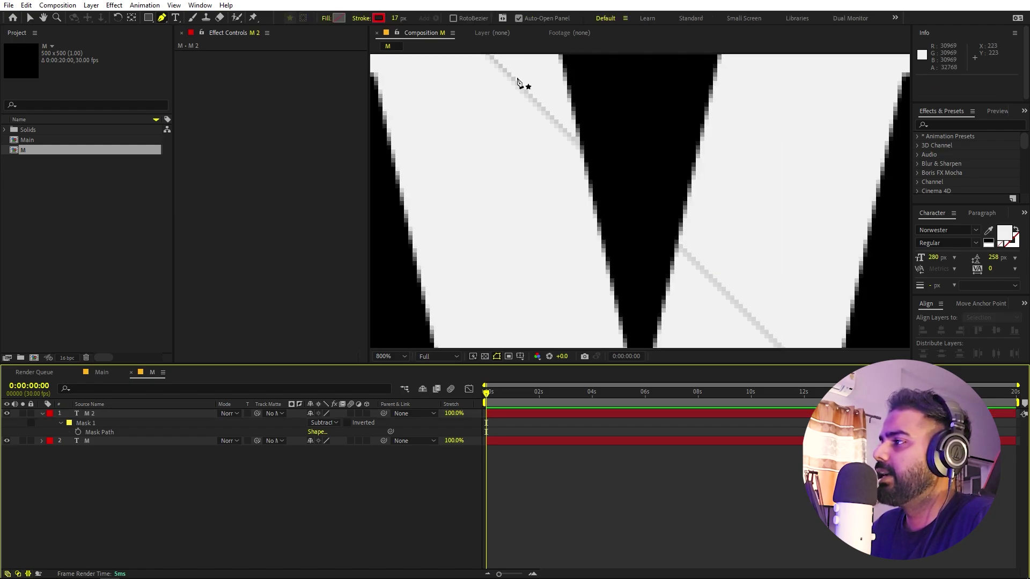
scroll(709, 141, "down", 5)
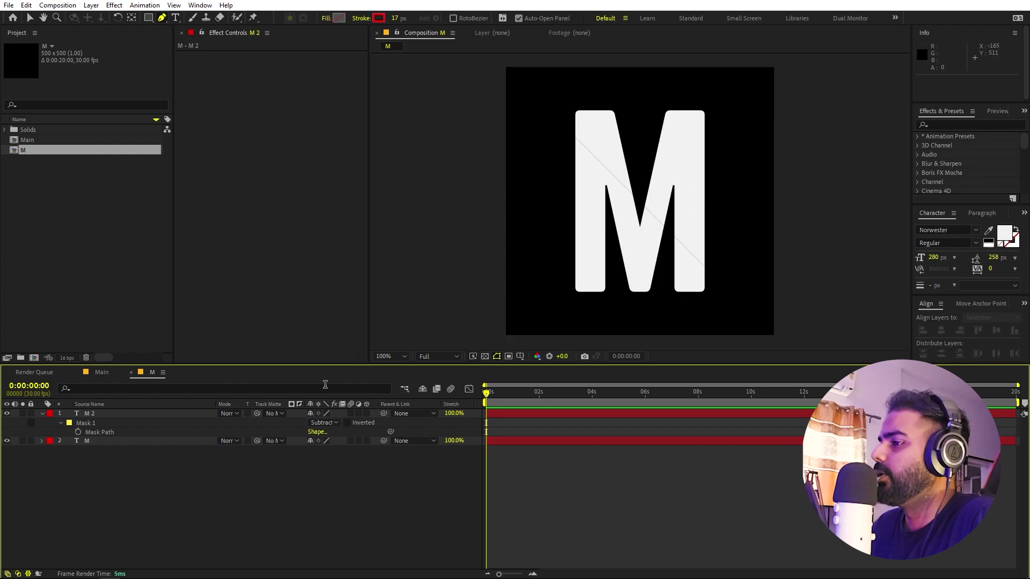
Step: Adjust the Subtract mask path of the duplicate M 2 layer to close the diagonal seam between the two halves
left_click(144, 409)
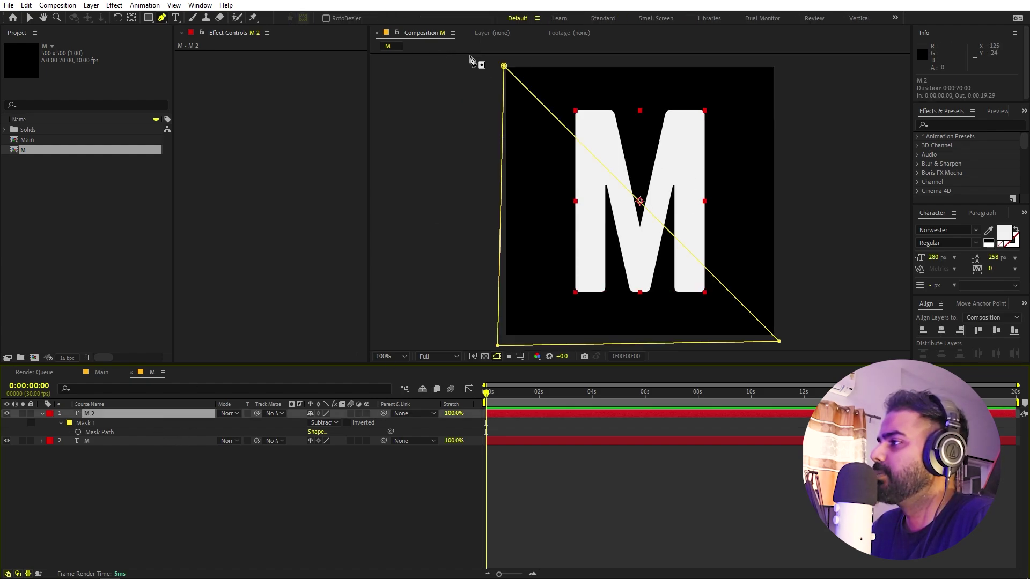
left_click(504, 66)
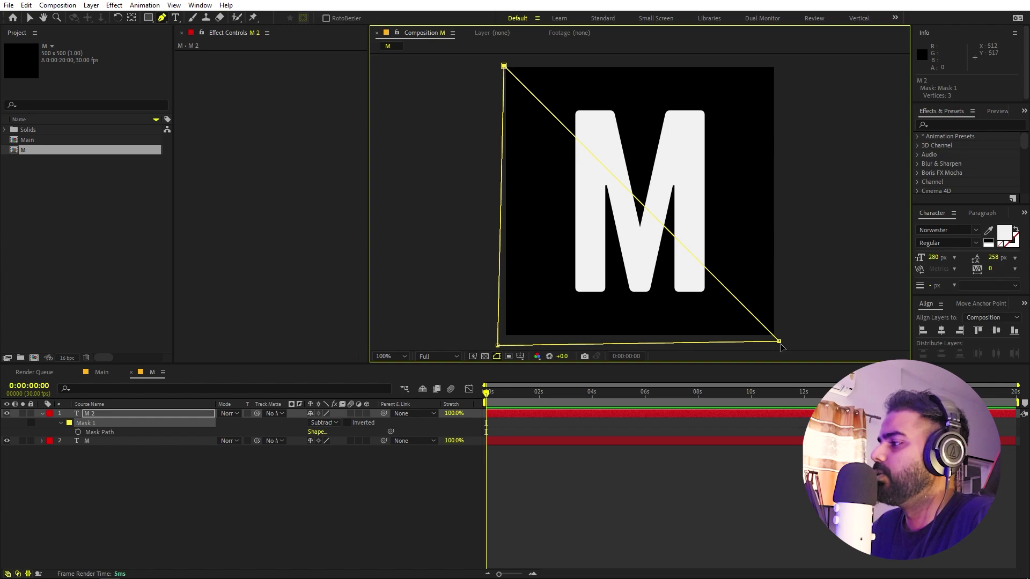
scroll(685, 226, "up", 5)
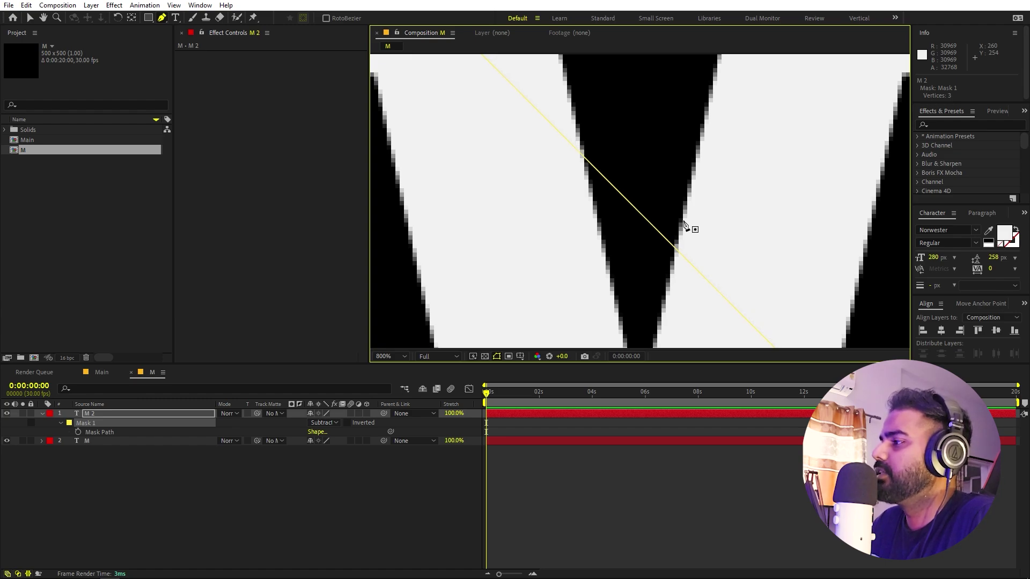
scroll(685, 225, "down", 5)
left_click(772, 486)
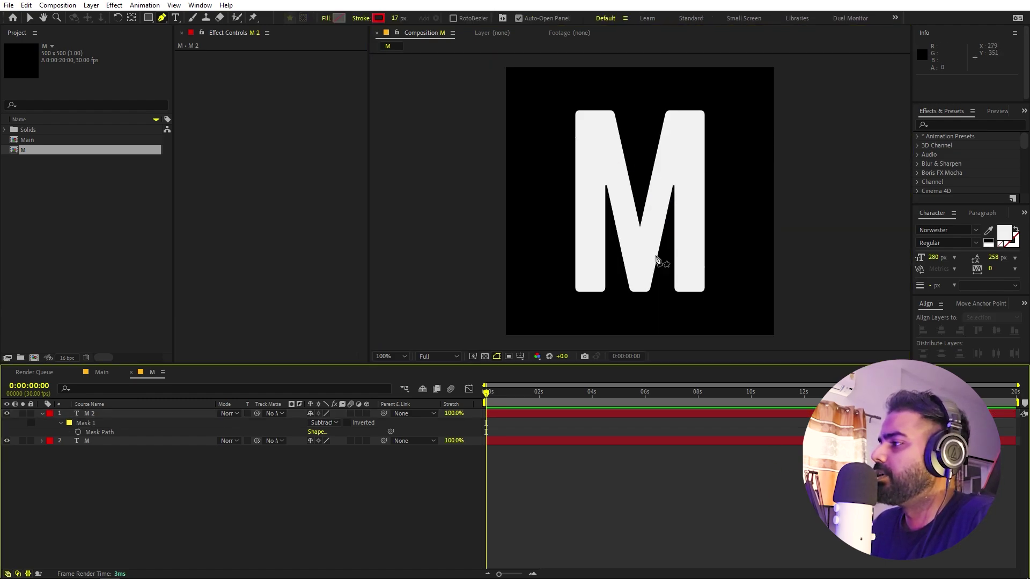
left_click(391, 356)
left_click(397, 380)
Step: Add Position keyframes at 250, 250 to both M layers at frame 20
left_click(42, 414)
key("v")
left_click(98, 414)
left_click(96, 422, "shift")
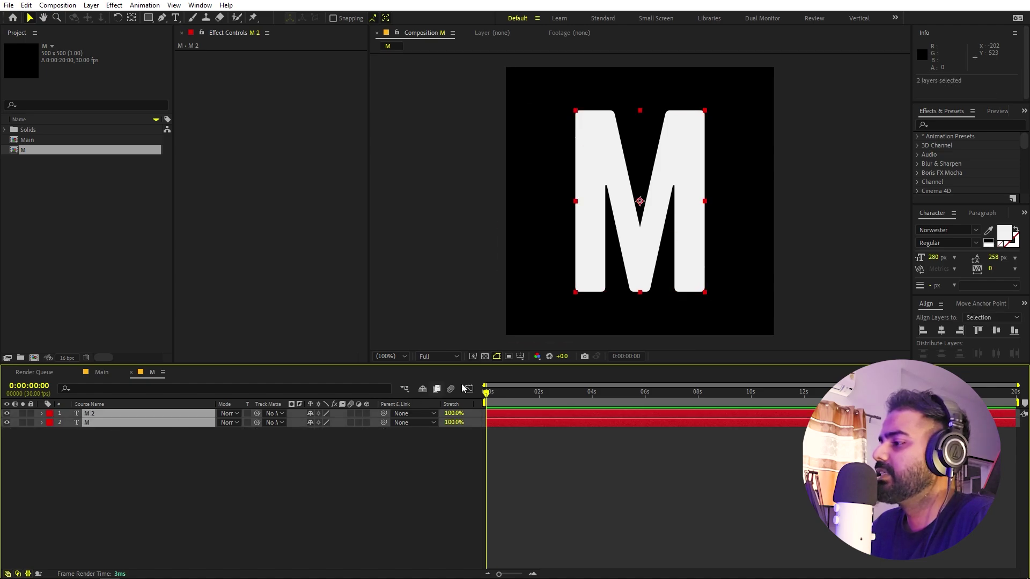
left_click_drag(499, 574, 520, 575)
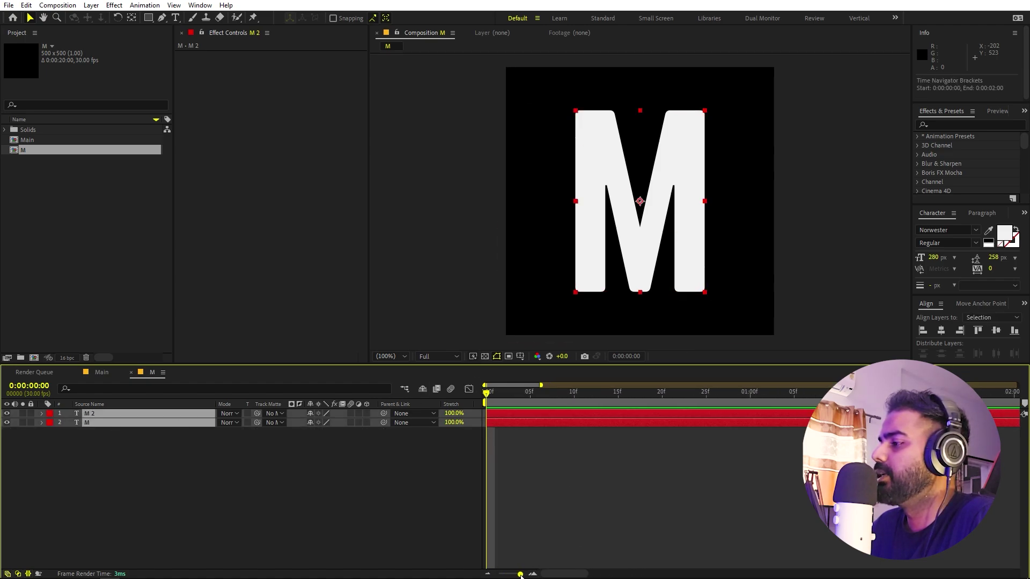
left_click_drag(558, 391, 662, 412)
key("p")
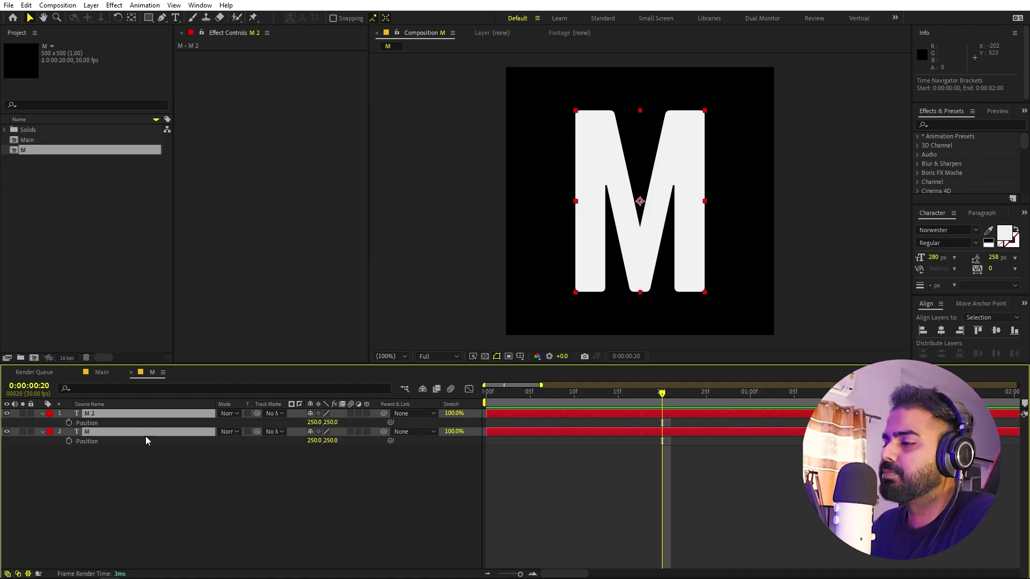
left_click(69, 422)
left_click(69, 441)
Step: At frame 0, move the M 2 half diagonally to the lower right out of the composition, to about 759, 761
key("Home")
left_click(585, 482)
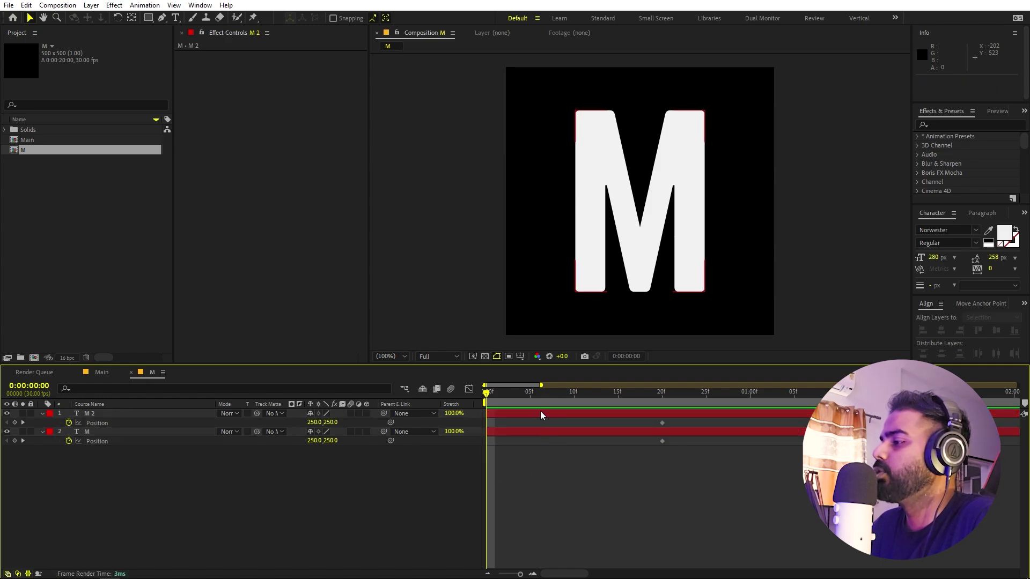
left_click(540, 415)
left_click_drag(574, 258, 851, 536)
left_click_drag(772, 336, 777, 341)
Step: At frame 0, move the M half diagonally to the upper left out of the composition, to about -264, -258, and preview the motion
left_click(590, 434)
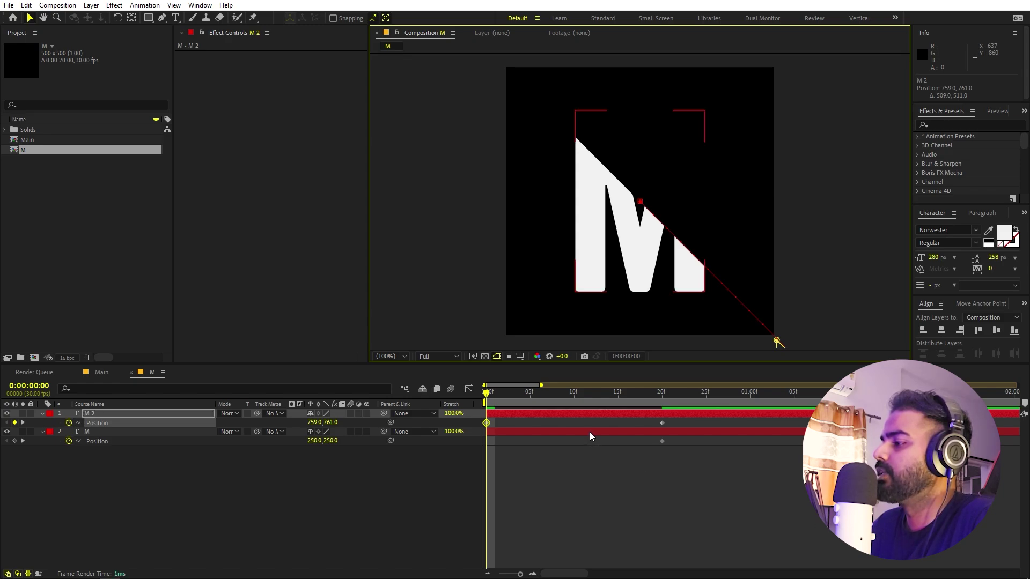
key("comma")
left_click_drag(608, 246, 482, 96)
left_click(655, 490)
key("space")
key("space")
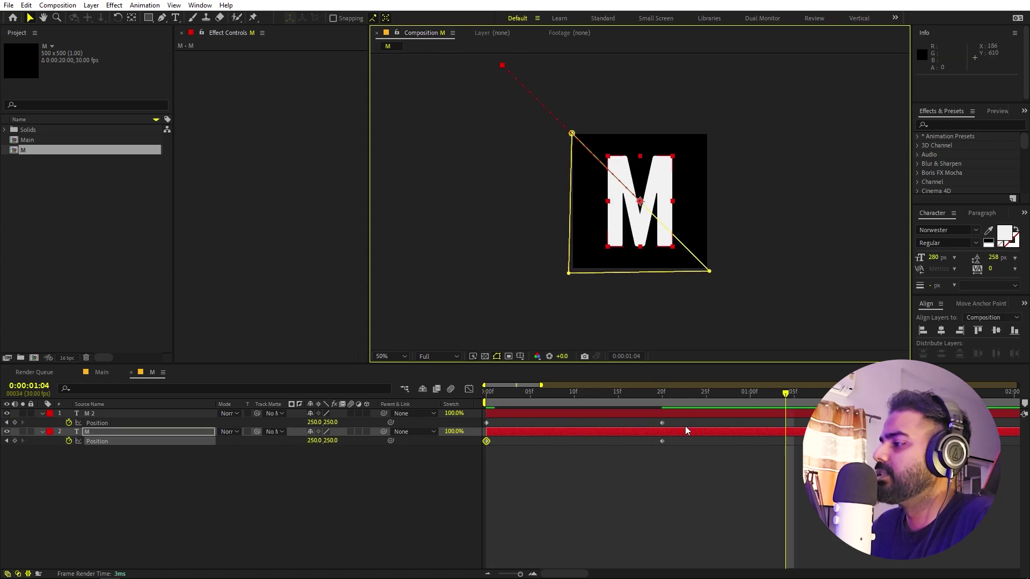
Step: Apply Easy Ease to all Position keyframes of both M layers and show their speed graph
left_click_drag(685, 424, 409, 462)
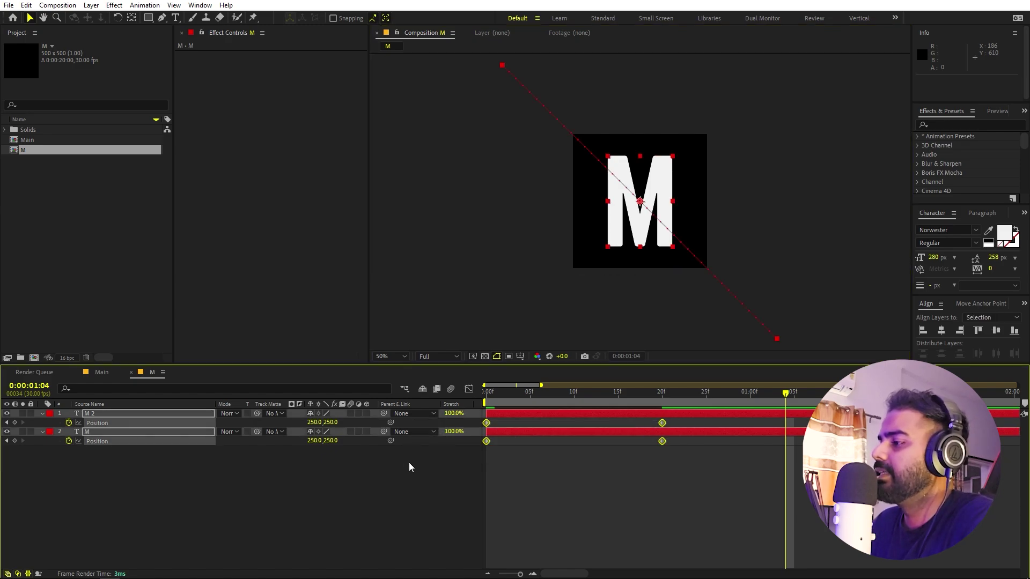
key("F9")
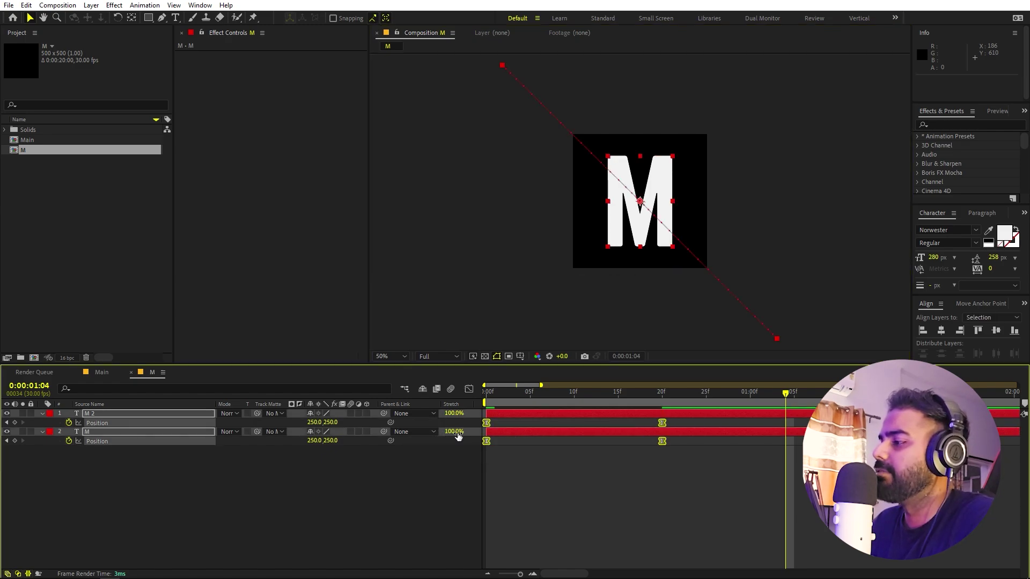
left_click(469, 390)
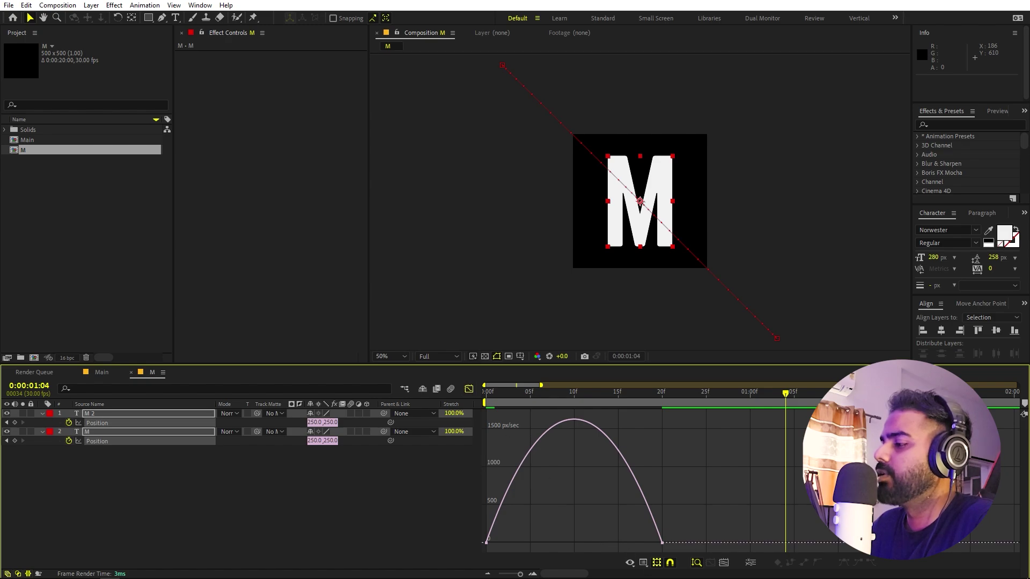
left_click(643, 562)
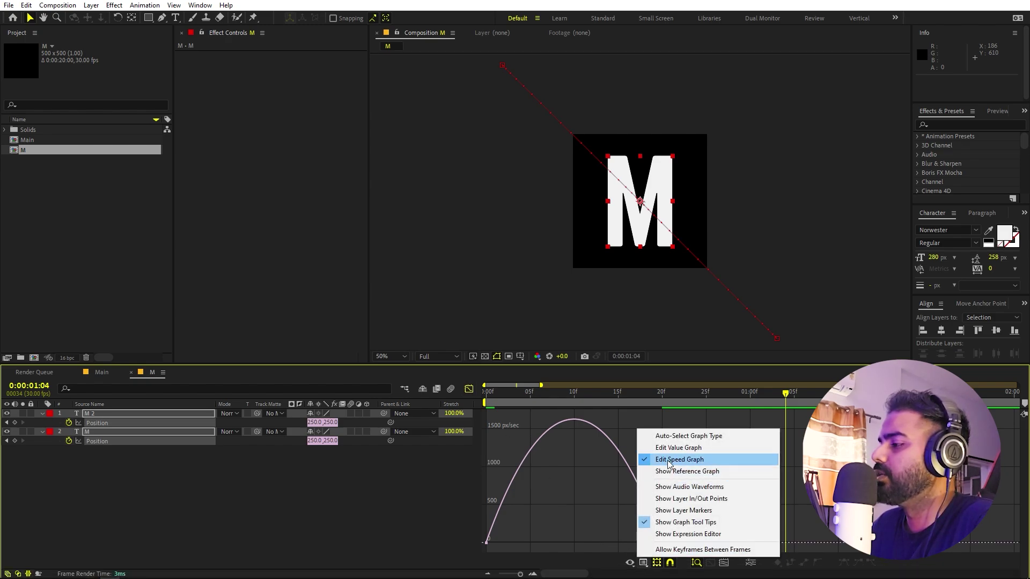
left_click(583, 478)
Step: Shape the Position speed curve of both halves into an early peak with a long slow-down, and preview it
left_click_drag(706, 510, 591, 539)
left_click(516, 540)
left_click_drag(516, 539, 529, 539)
key("space")
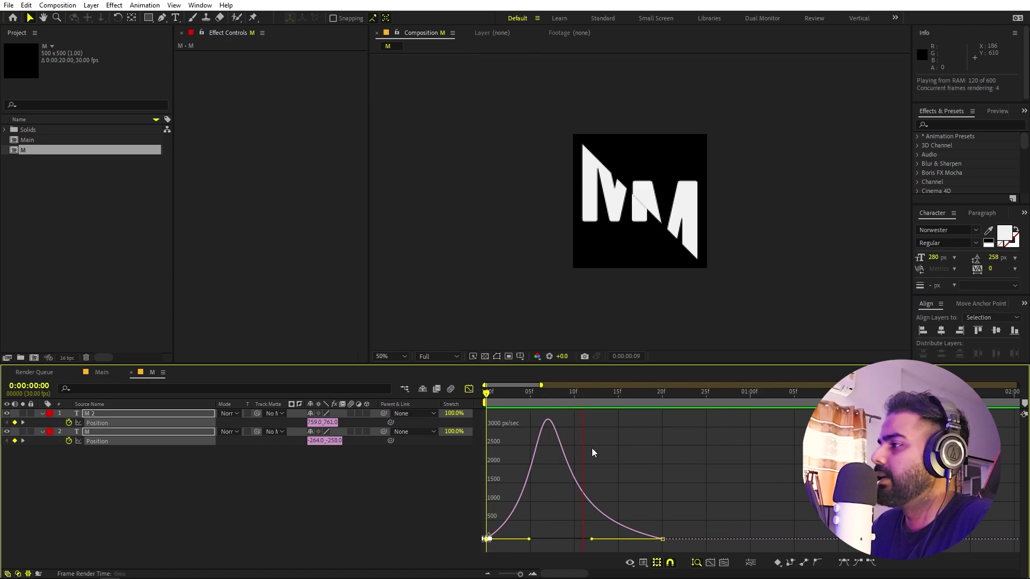
key("space")
Step: Move the end Position keyframes of both M layers to 1:00 and preview the slower animation
left_click(469, 389)
left_click_drag(672, 417, 751, 424)
key("space")
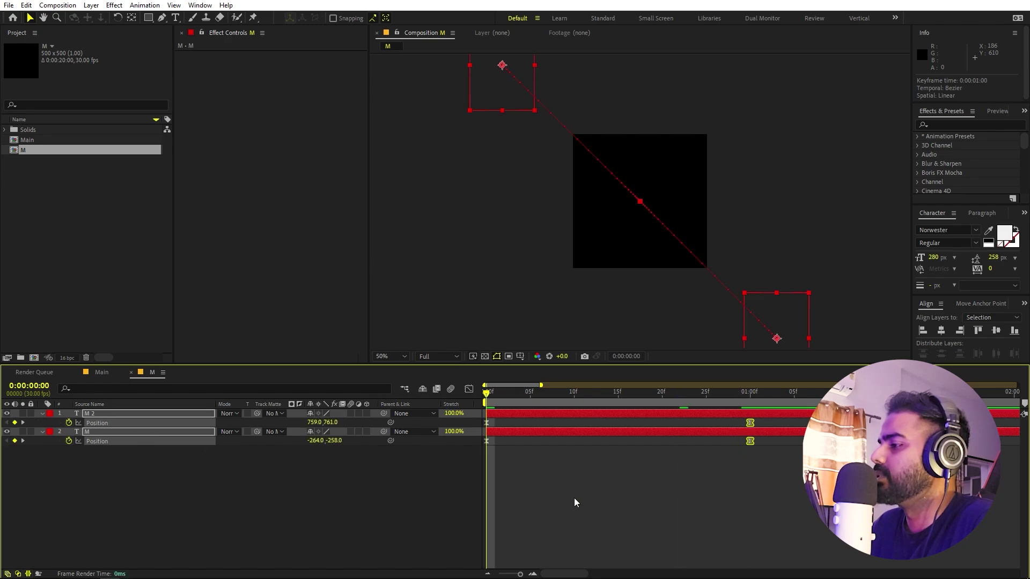
key("space")
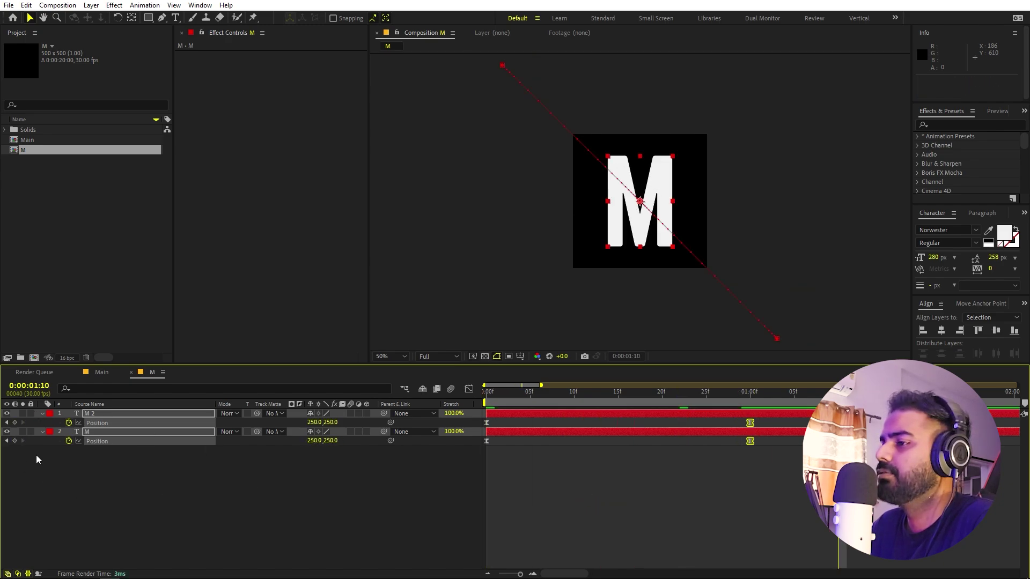
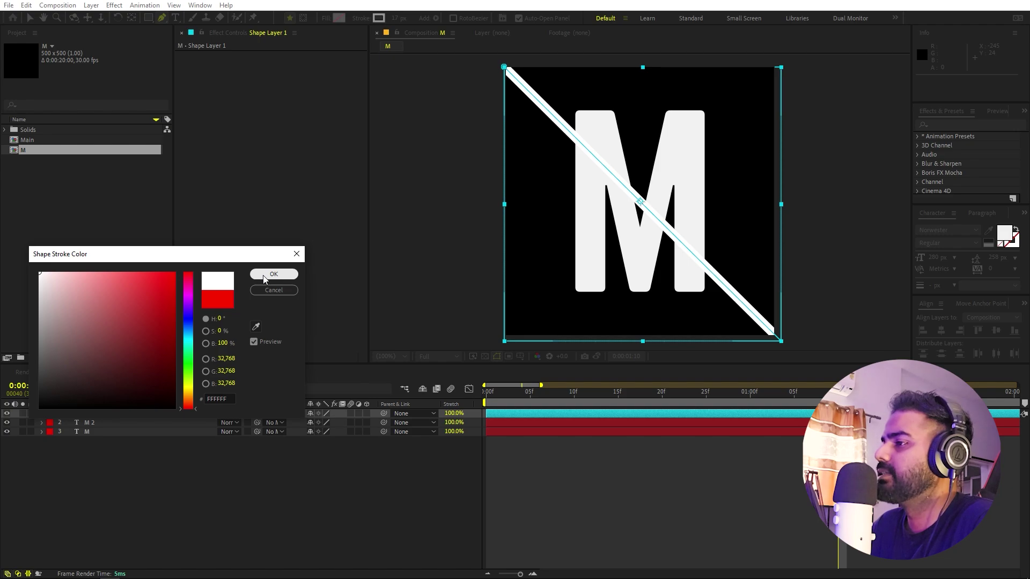
Step: Set the diagonal line's stroke to white (FFFFFF) with a width of 7 px
left_click(265, 276)
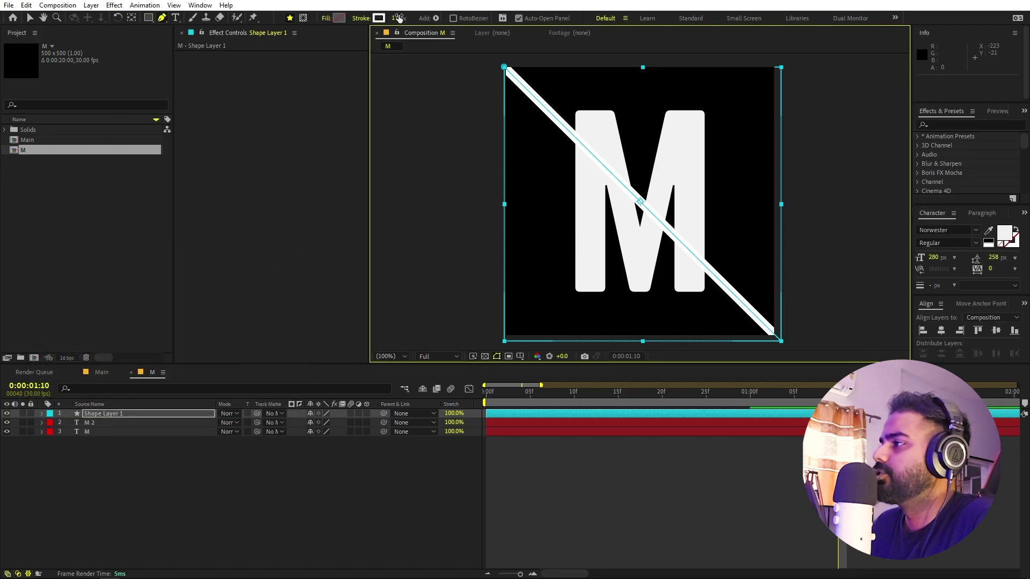
left_click_drag(394, 19, 386, 18)
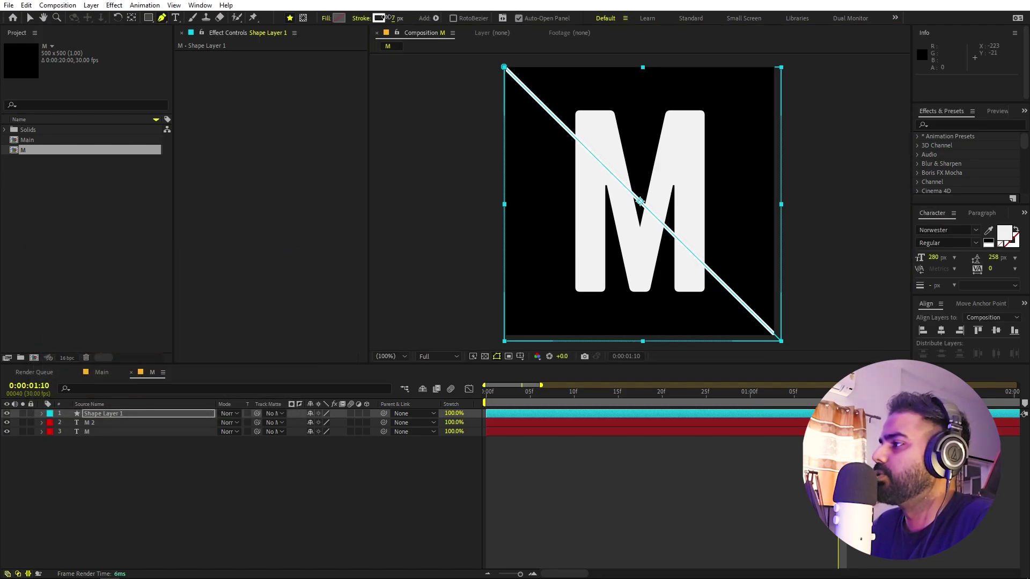
left_click(124, 494)
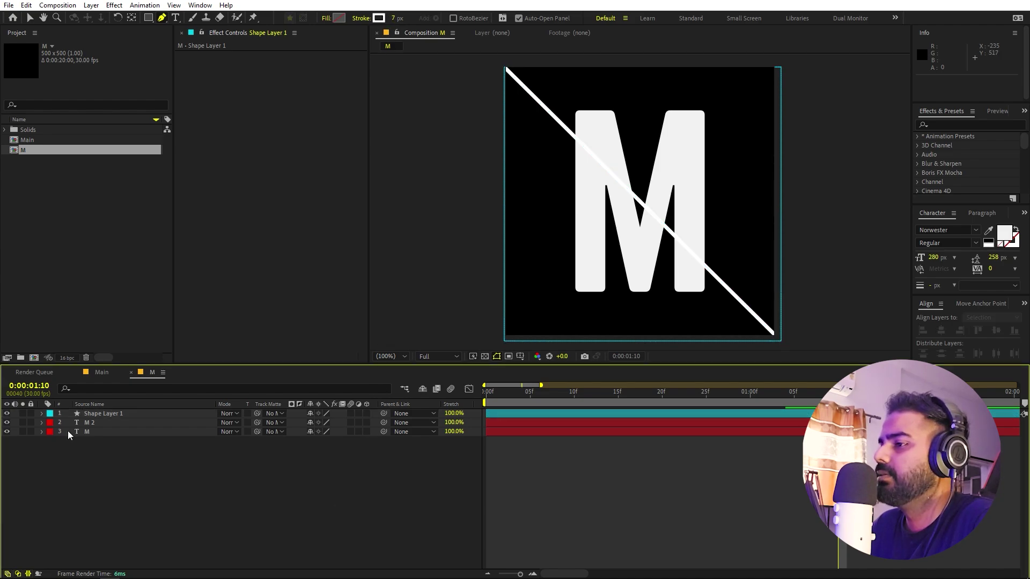
Step: Add Trim Paths to the diagonal line's shape layer and expand its properties
left_click(42, 412)
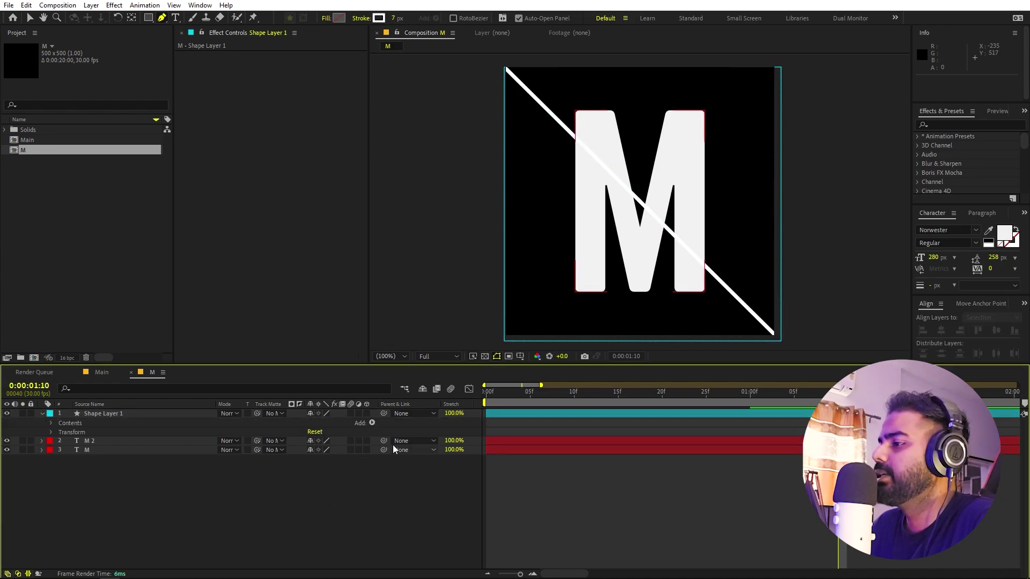
left_click(372, 424)
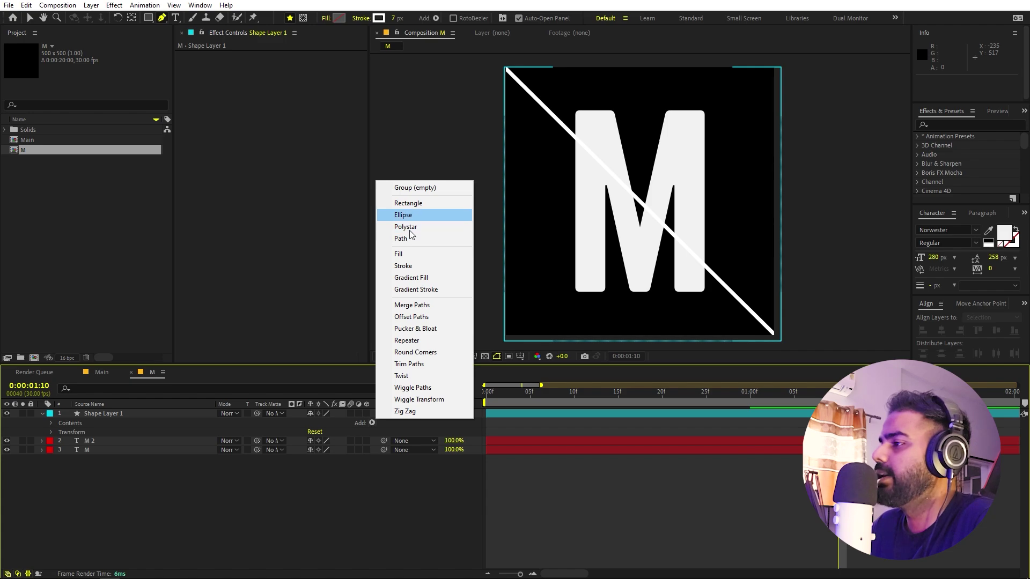
left_click(411, 363)
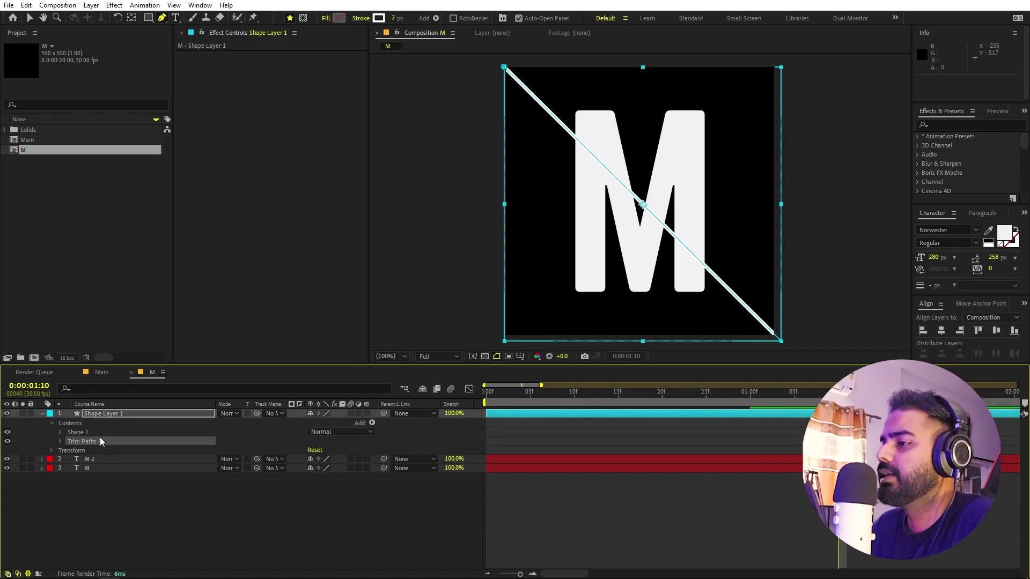
left_click(59, 442)
Step: At frame 0, keyframe the Trim Paths Start and End at 0%
left_click_drag(662, 385, 167, 399)
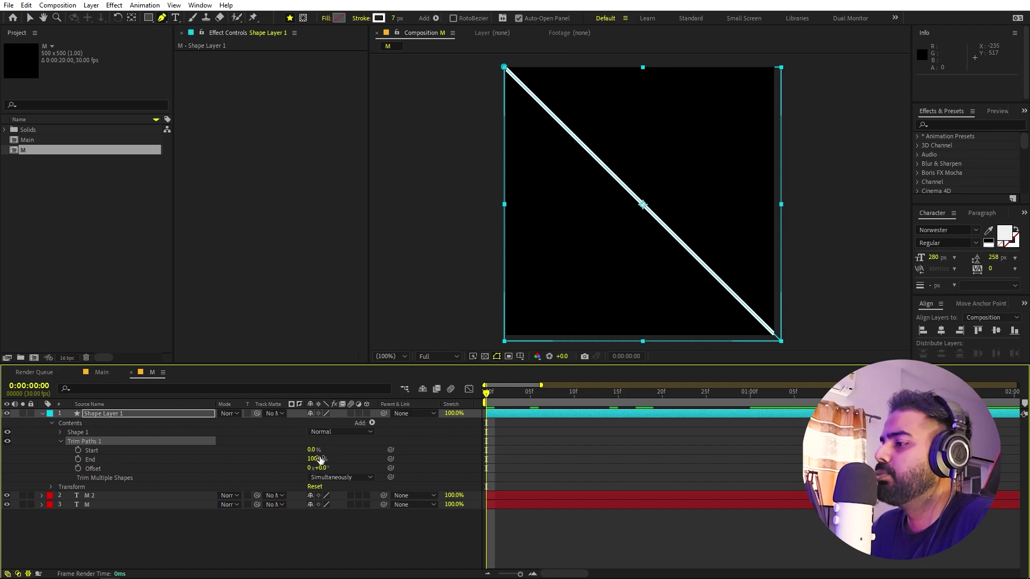
left_click_drag(321, 459, 279, 460)
left_click(78, 451)
left_click(79, 459)
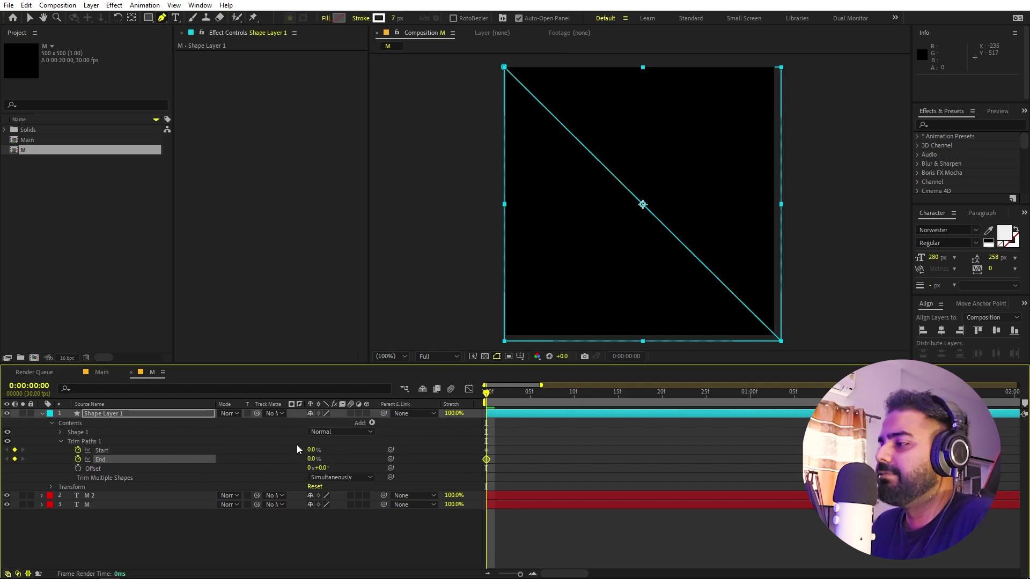
Step: At frame 20, keyframe the Trim Paths End and Start at 100%
left_click_drag(520, 401, 662, 402)
left_click(314, 460)
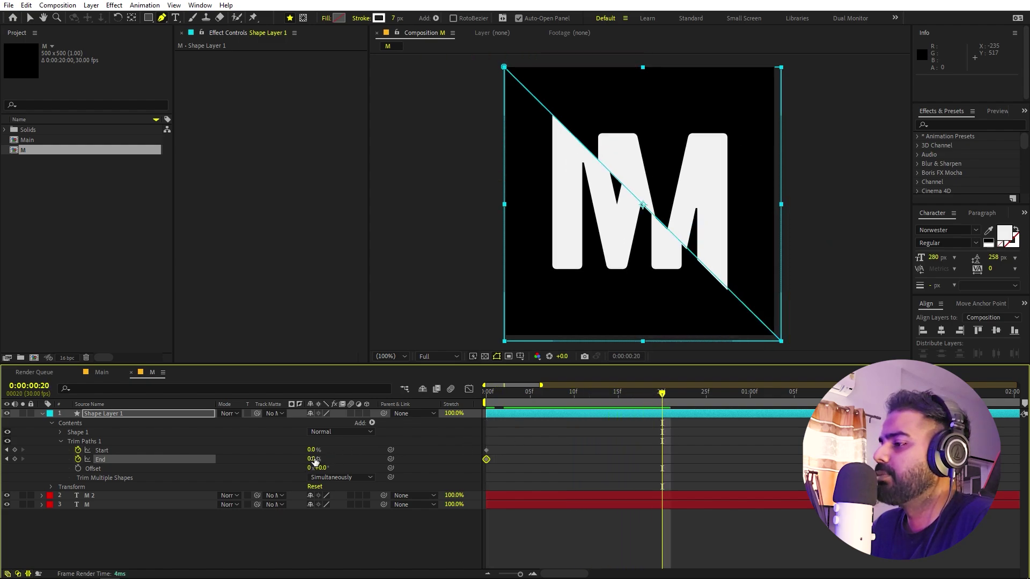
type("100")
key("Return")
left_click_drag(311, 449, 631, 464)
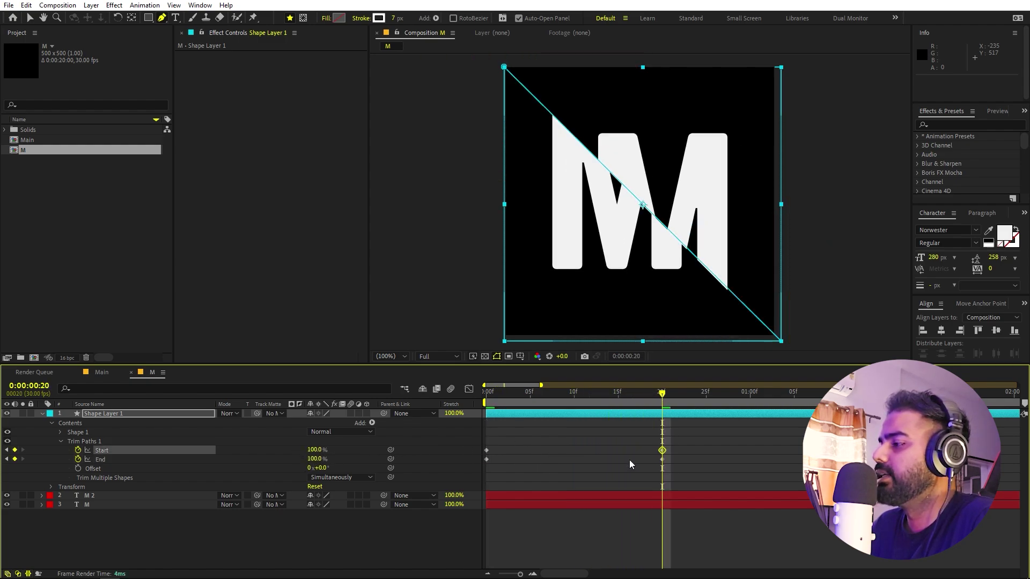
Step: Shift both Trim Paths Start keyframes 7 frames later than the End keyframes
left_click_drag(510, 400, 592, 400)
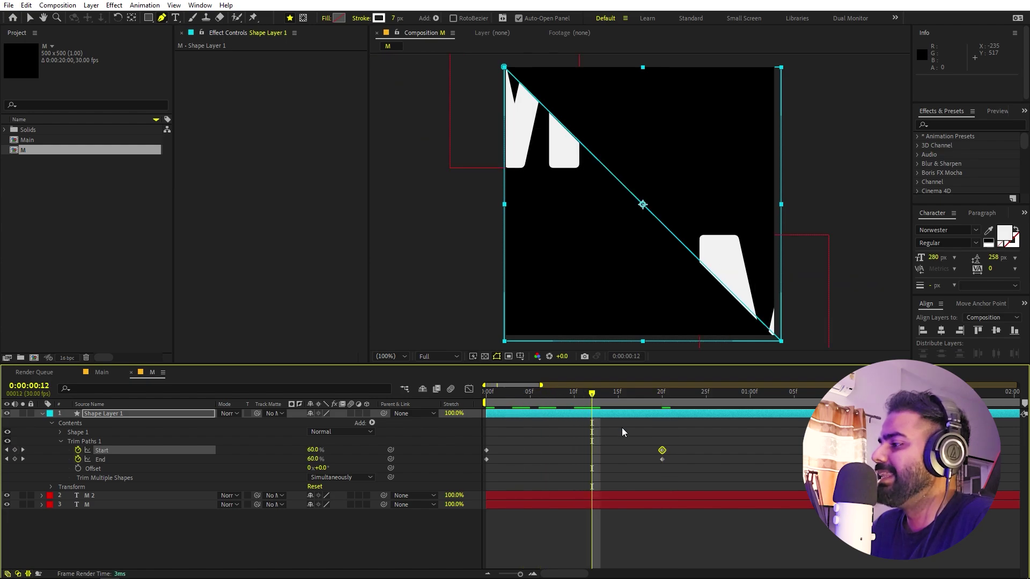
left_click(686, 445)
mouse_move(687, 440)
left_mouse_down()
mouse_move(473, 455)
mouse_move(551, 454)
left_mouse_up()
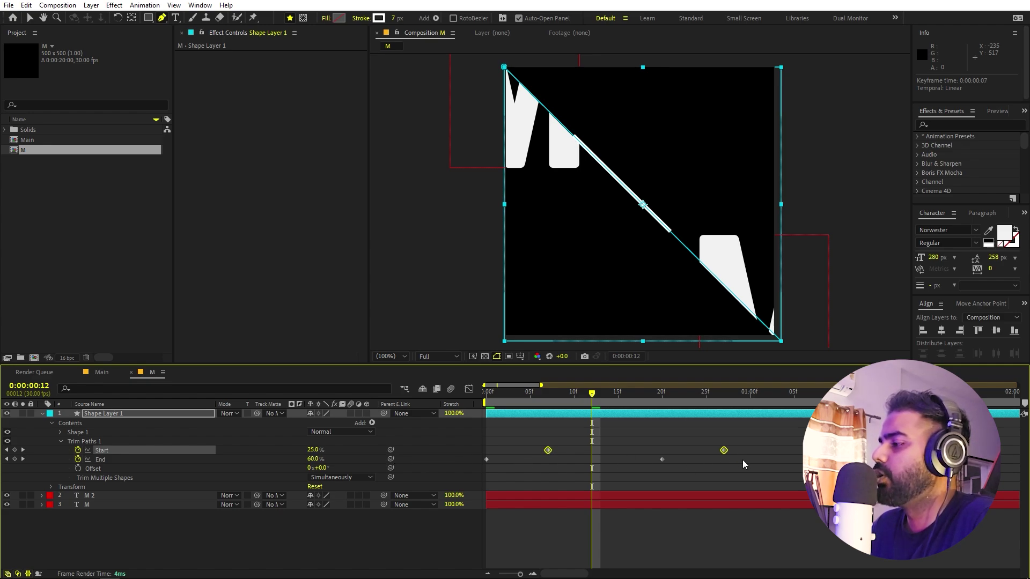
Step: Apply Easy Ease to all Trim Paths Start and End keyframes and show their speed graph
left_click_drag(754, 444, 462, 461)
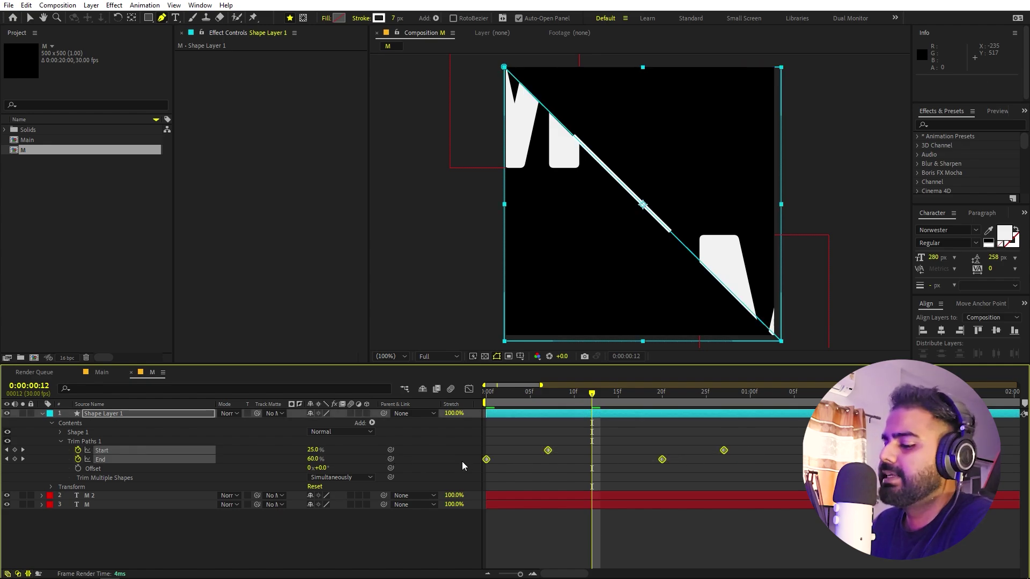
key("F9")
left_click(469, 390)
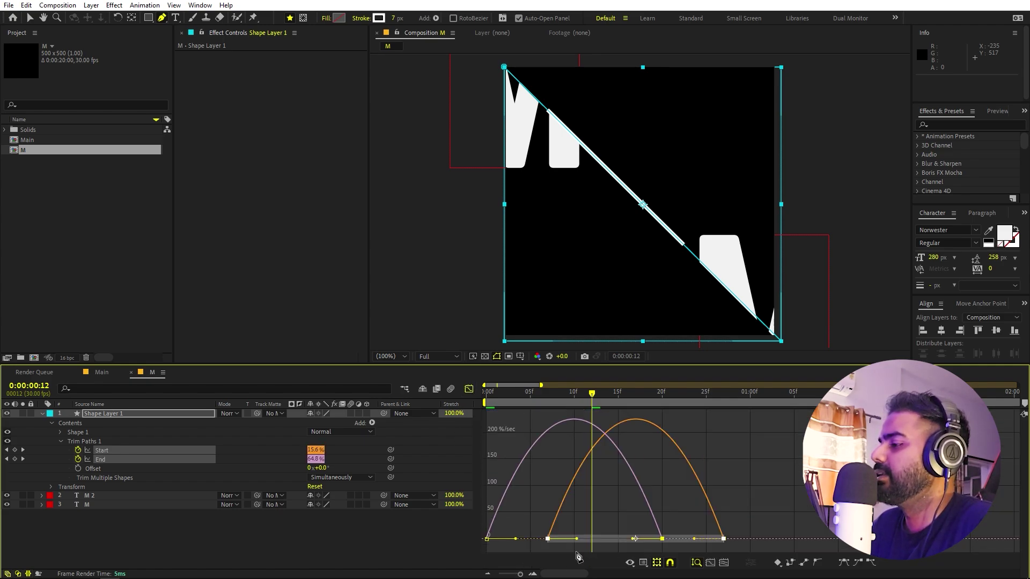
Step: Reshape the Start and End speed curves by extending their ease-in and ease-out handles, and preview the line animation
left_click_drag(635, 539, 403, 562)
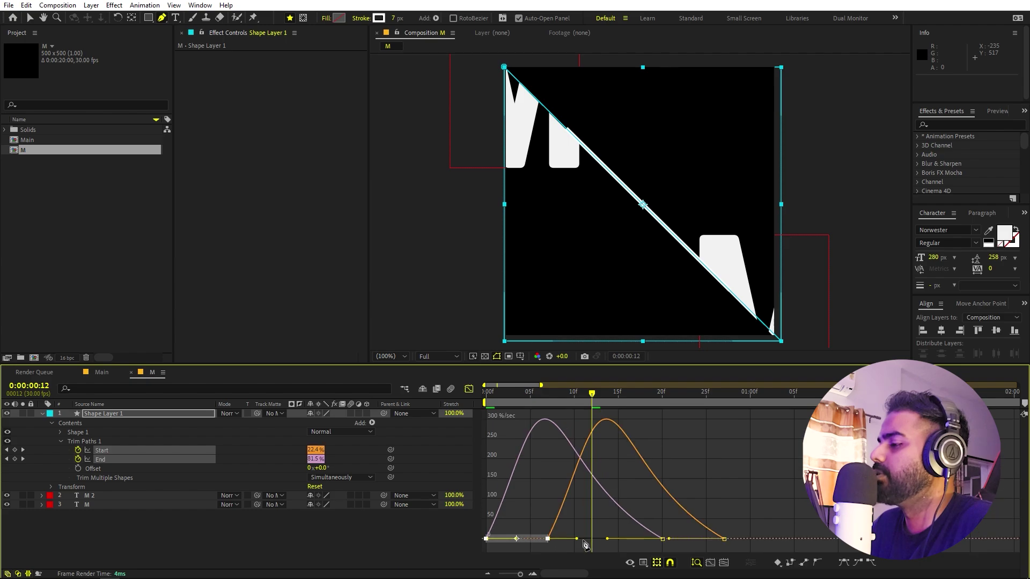
left_click_drag(578, 539, 590, 536)
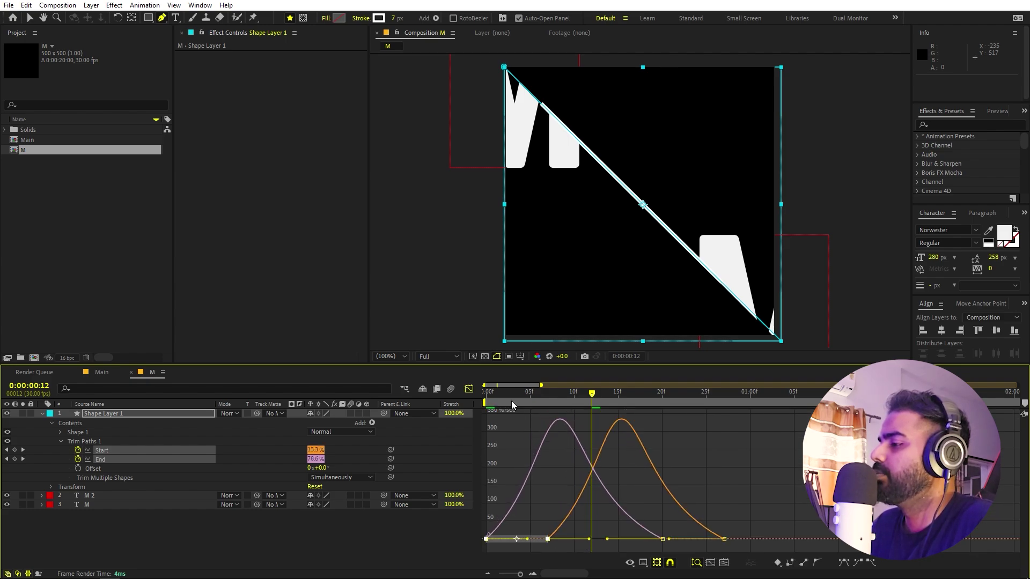
left_click(469, 390)
key("space")
left_click(581, 543)
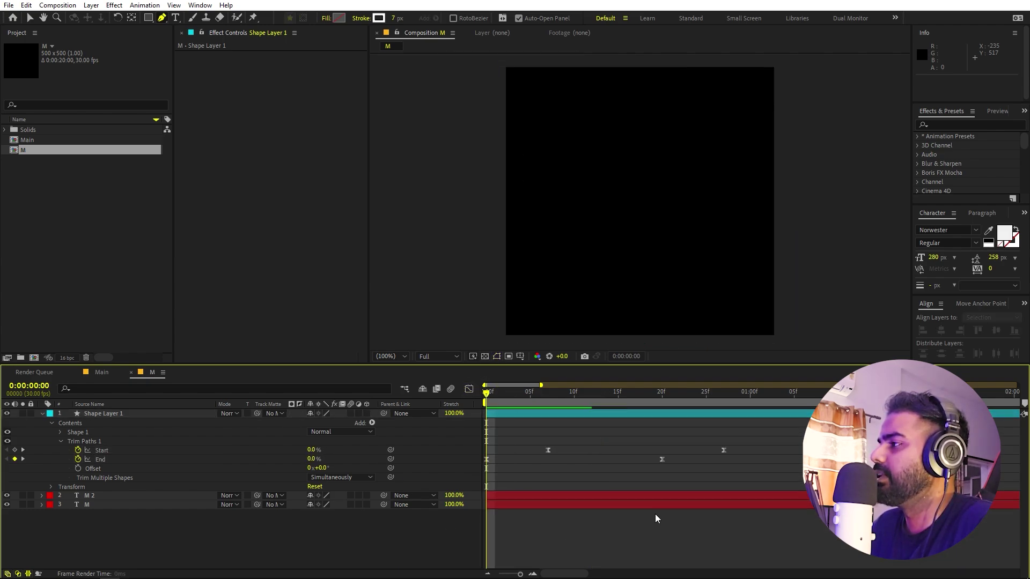
Step: Retime the line's Trim Paths keyframes: first Start to frame 11, last Start to about frame 26, last End to about frame 23; preview
key("minus")
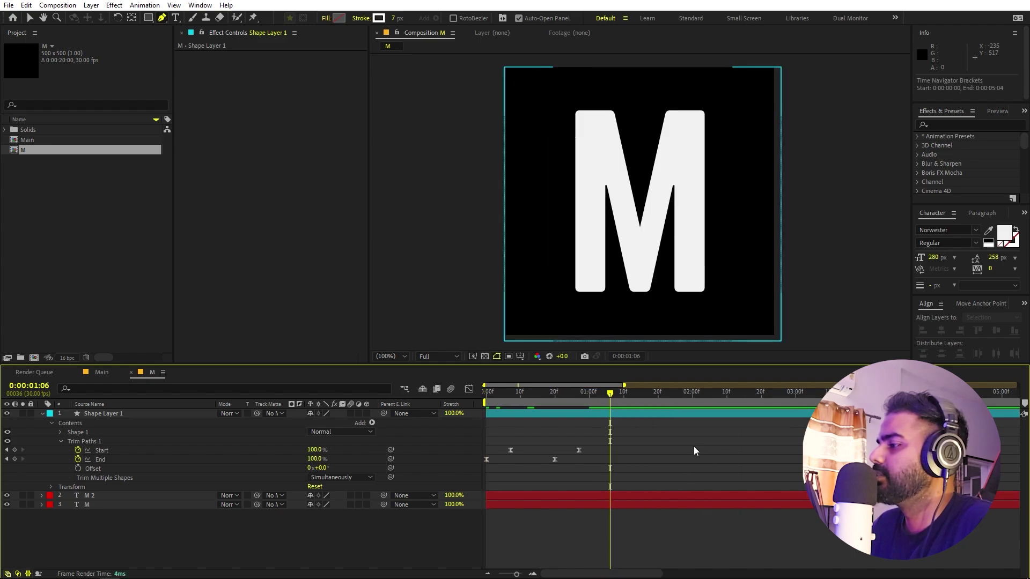
left_click_drag(591, 451, 518, 451)
left_click(598, 446)
left_click(509, 451)
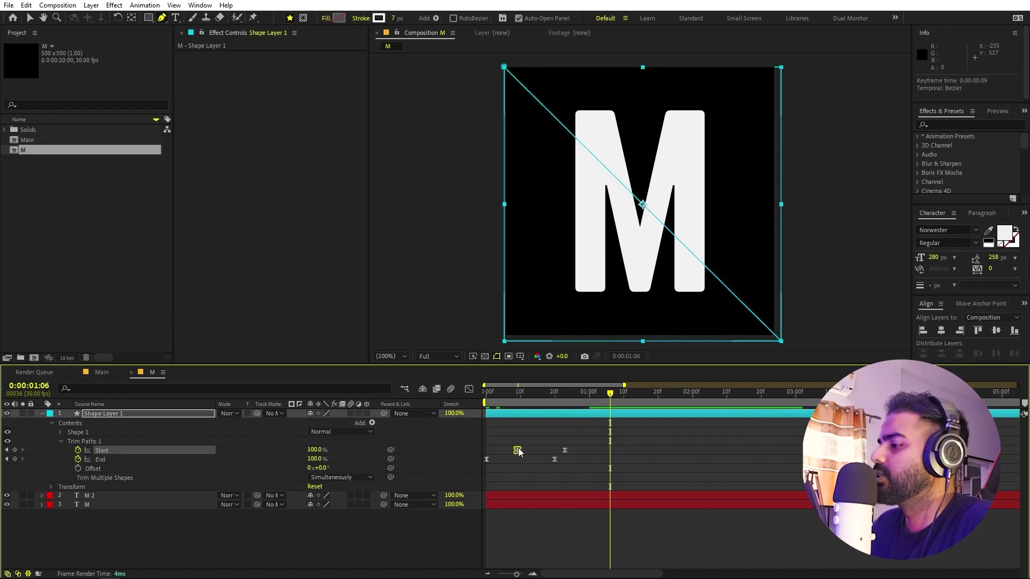
key("space")
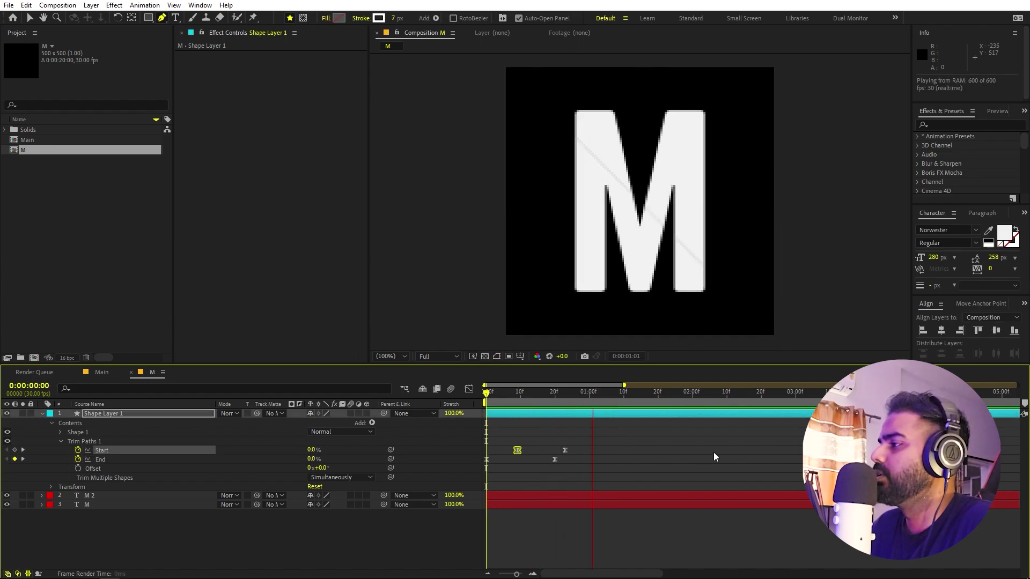
mouse_move(640, 445)
left_mouse_down()
mouse_move(550, 459)
mouse_move(577, 450)
mouse_move(523, 450)
left_mouse_up()
left_click(588, 451)
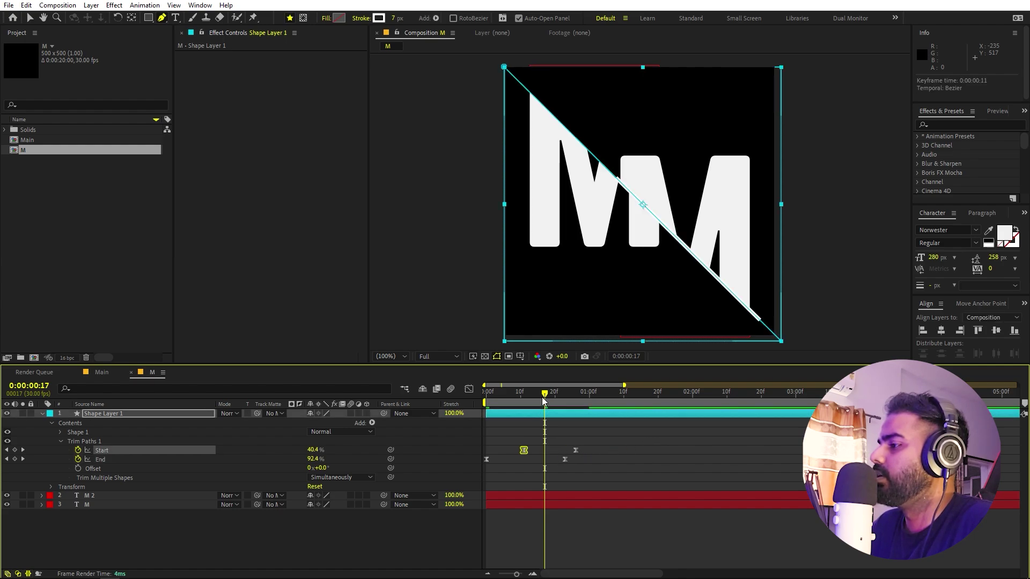
key("Home")
key("space")
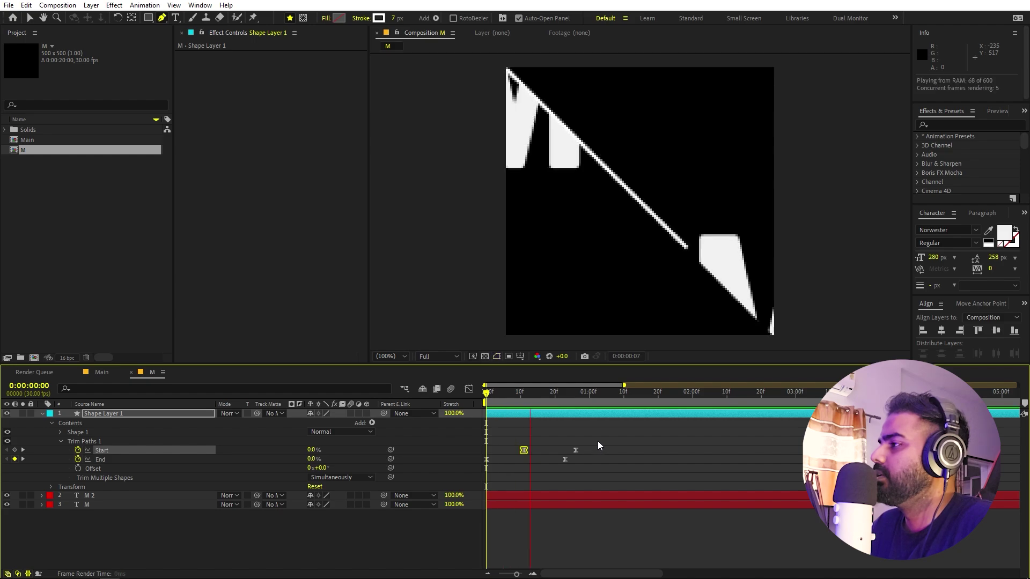
key("space")
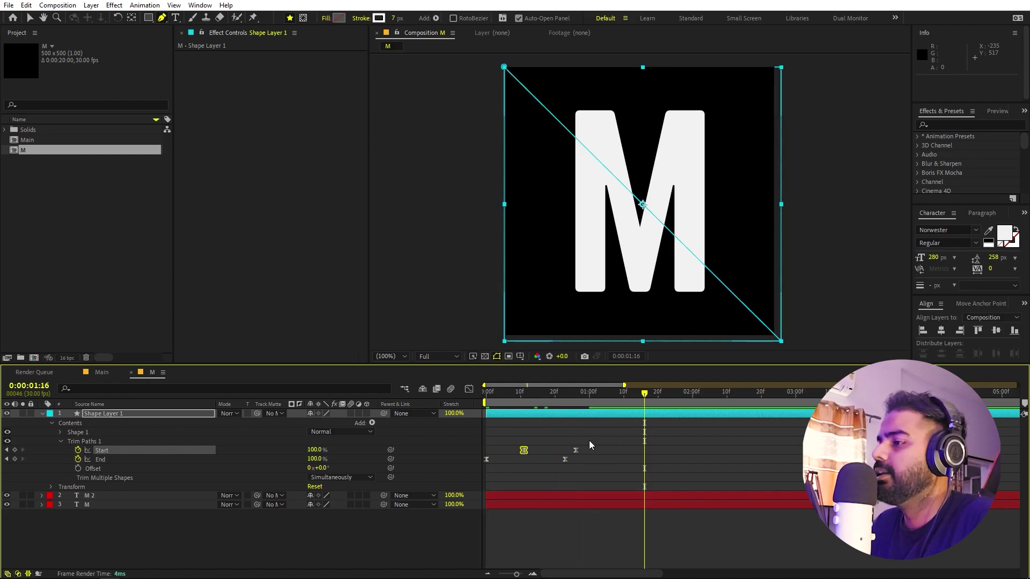
left_click(589, 440)
Step: At frame 18, duplicate the line's shape layer and give the copy a red stroke 19 px wide
left_click_drag(593, 401, 548, 411)
left_click(130, 405)
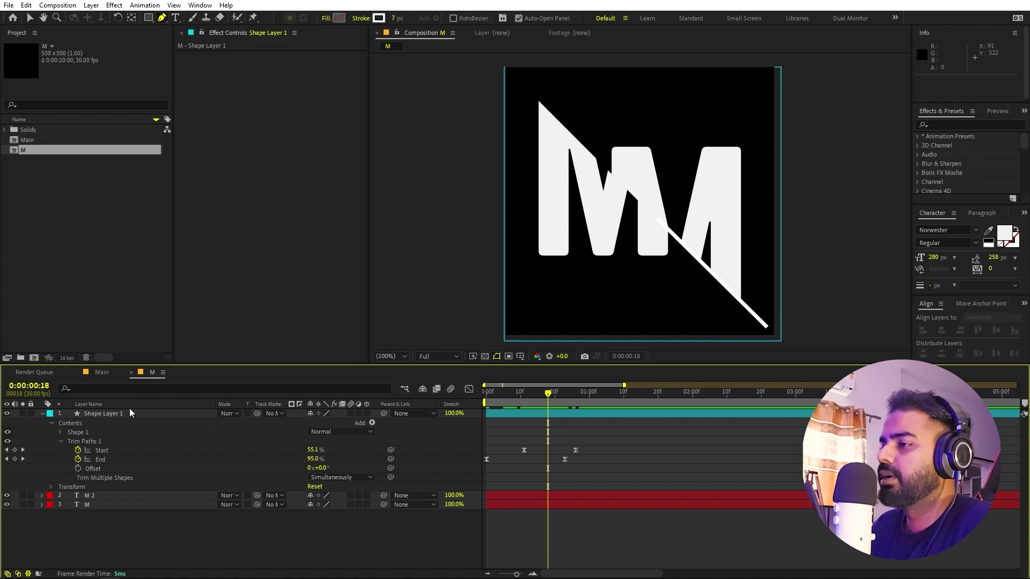
left_click(129, 413)
key("ctrl+d")
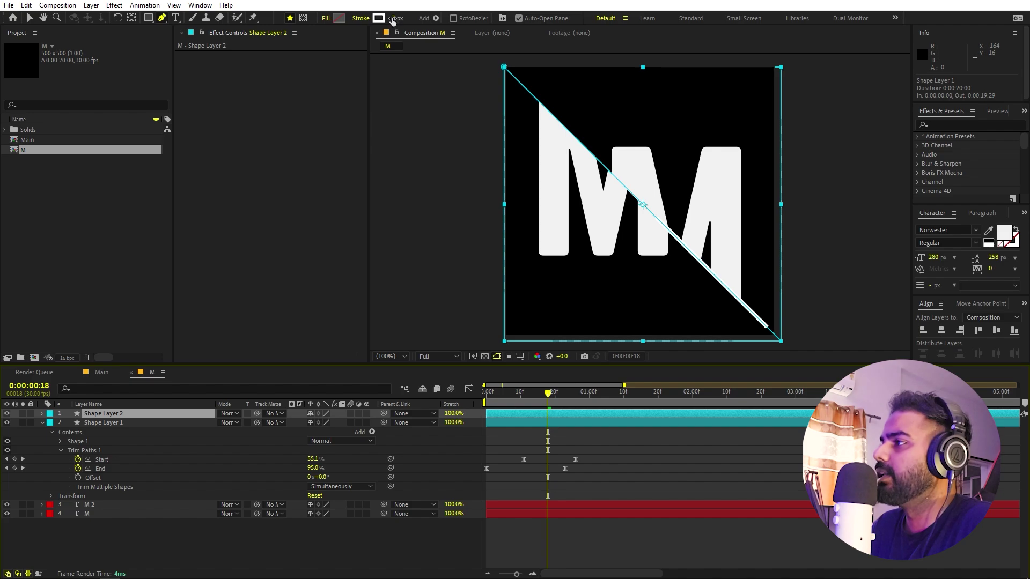
left_click_drag(394, 20, 384, 21)
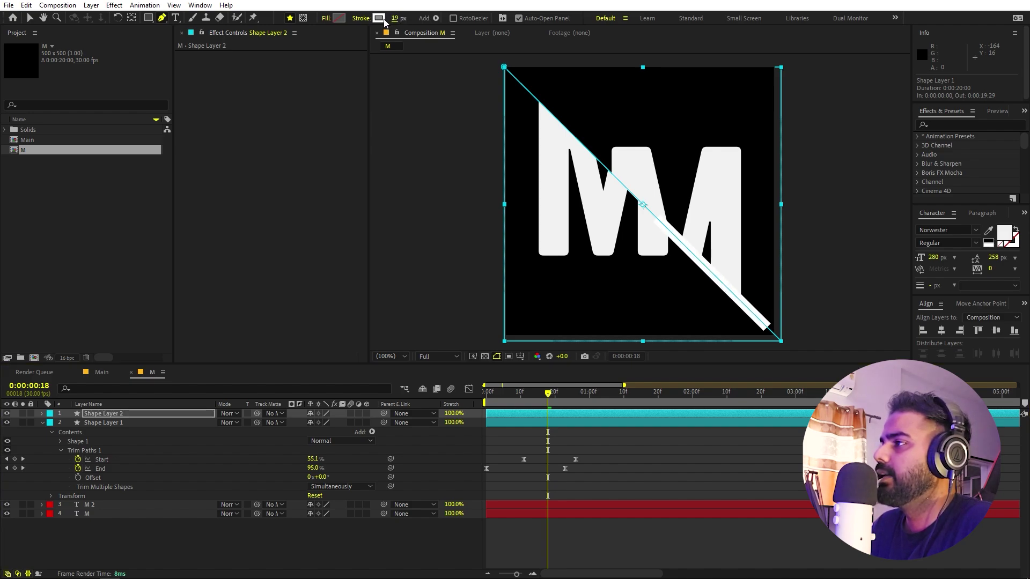
left_click(382, 19)
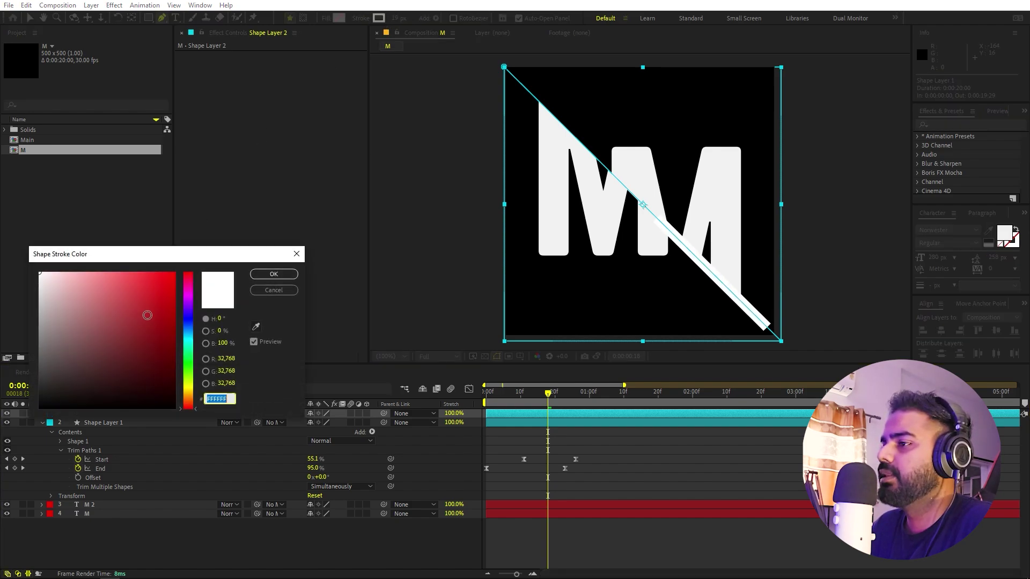
left_click_drag(147, 315, 200, 161)
left_click(273, 275)
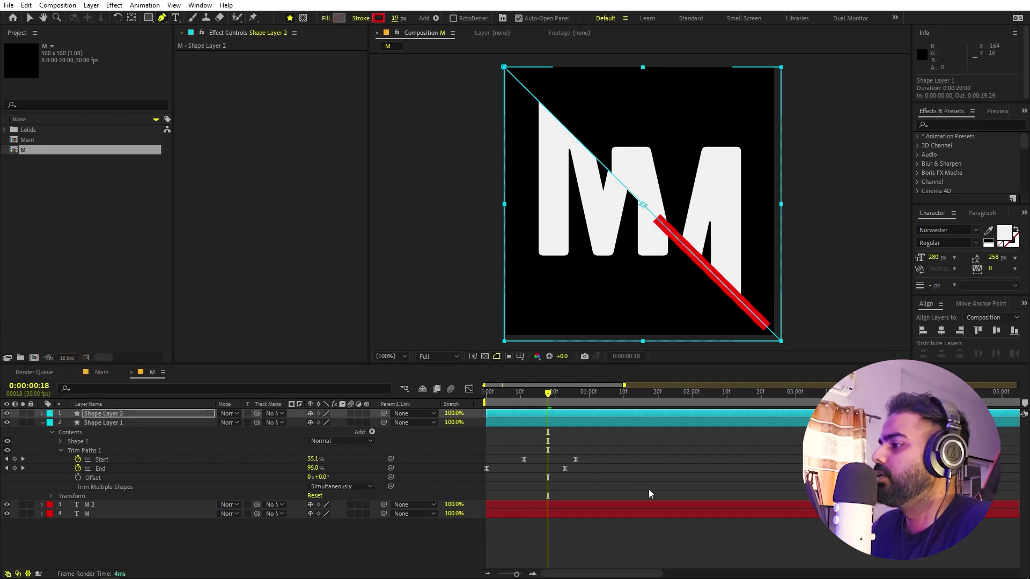
Step: Retime the duplicate line's Trim Paths keyframes, with the first Start at frame 3 and both End keyframes one frame later, and preview
key("u")
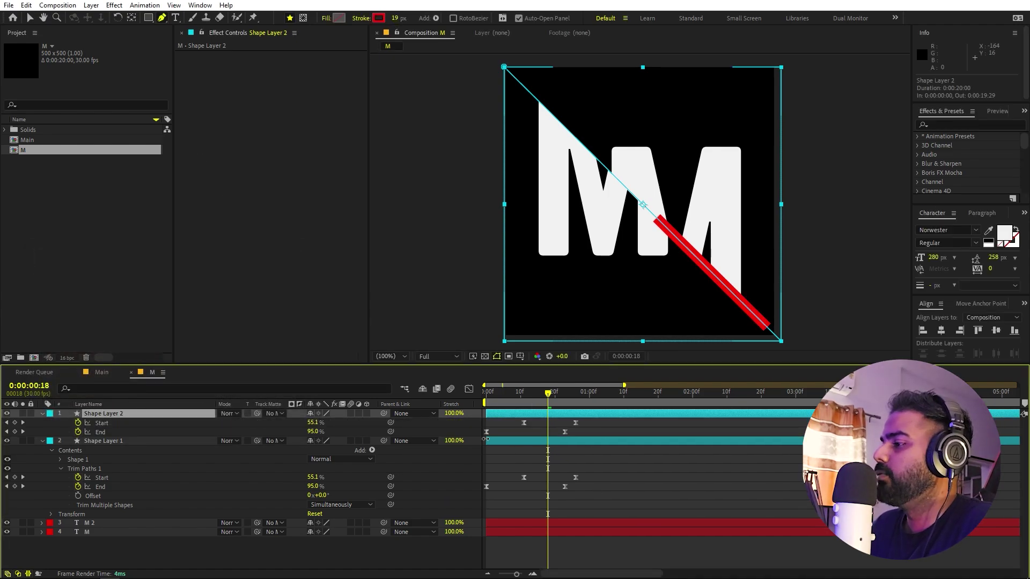
left_click_drag(525, 423, 495, 425)
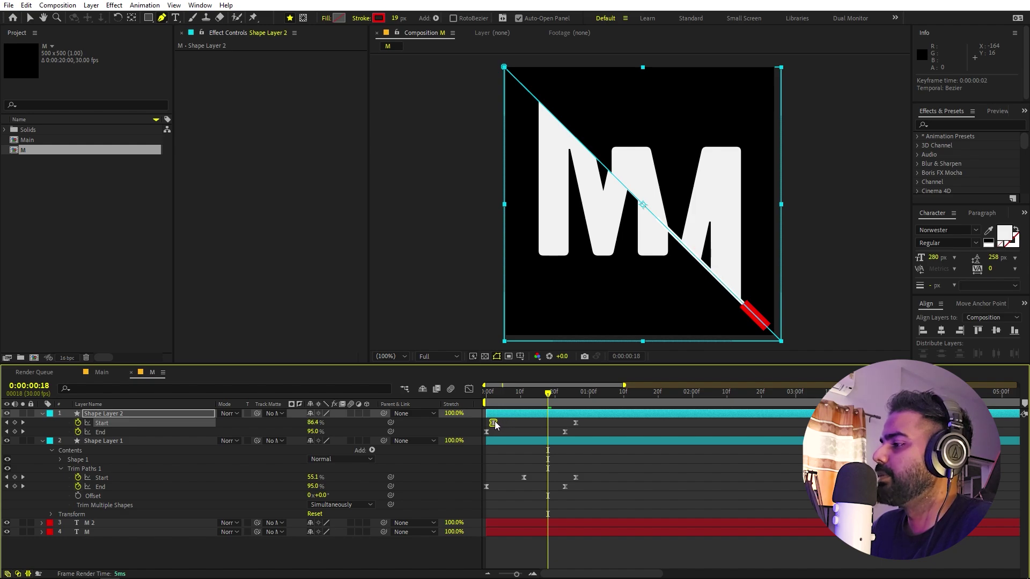
left_click_drag(576, 424, 498, 426)
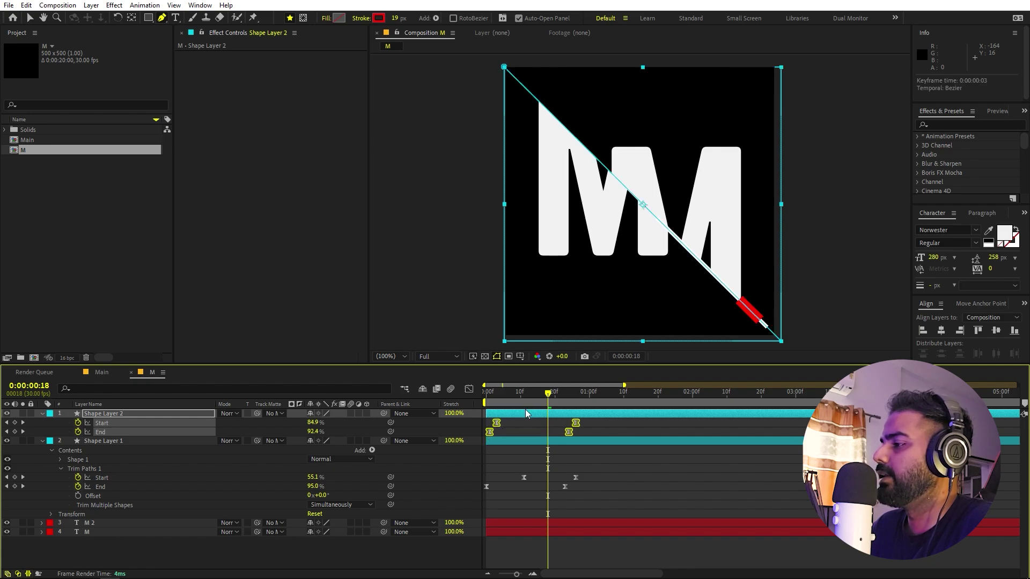
key("space")
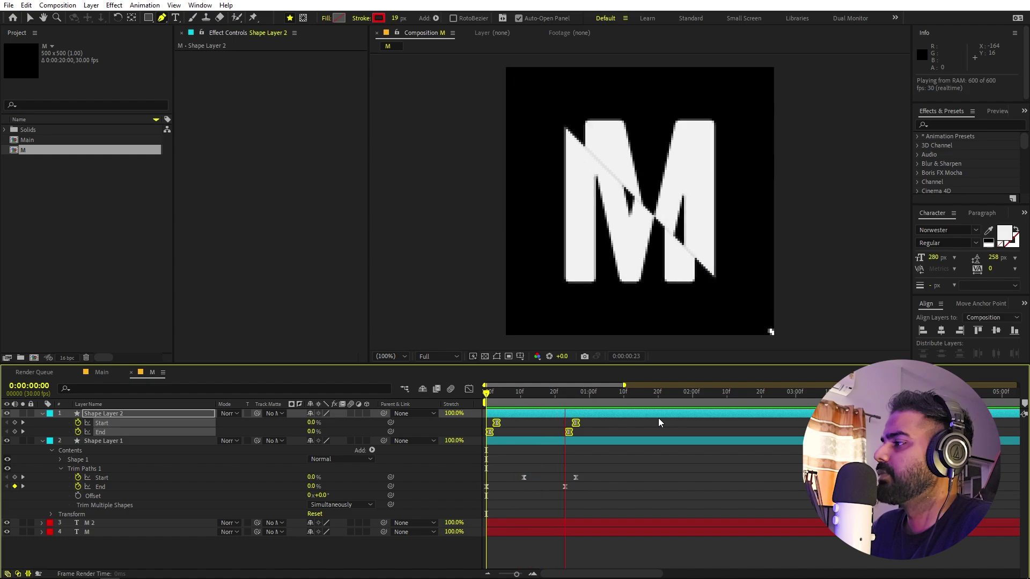
left_click(619, 426)
left_click(654, 395)
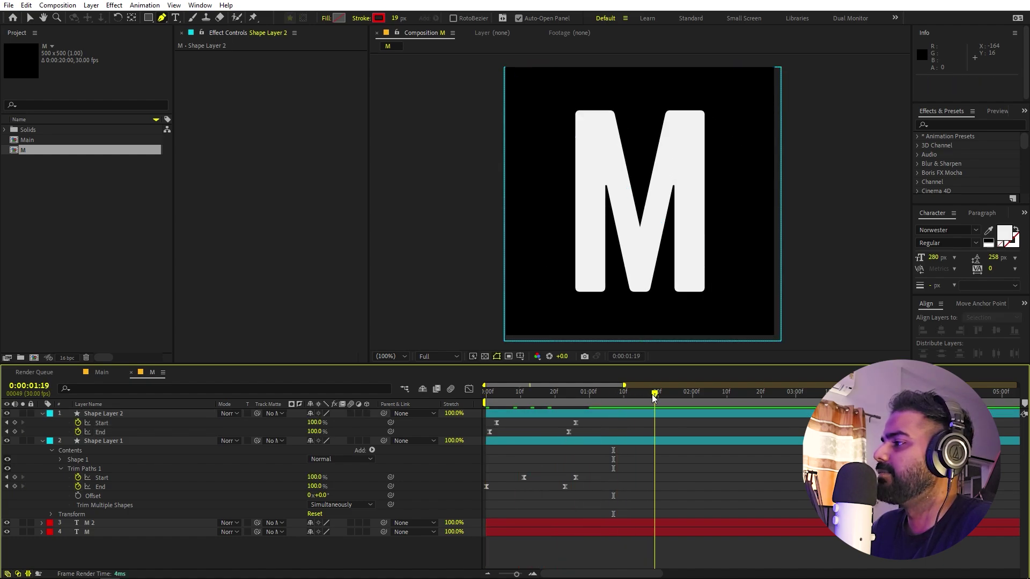
left_click_drag(654, 395, 588, 419)
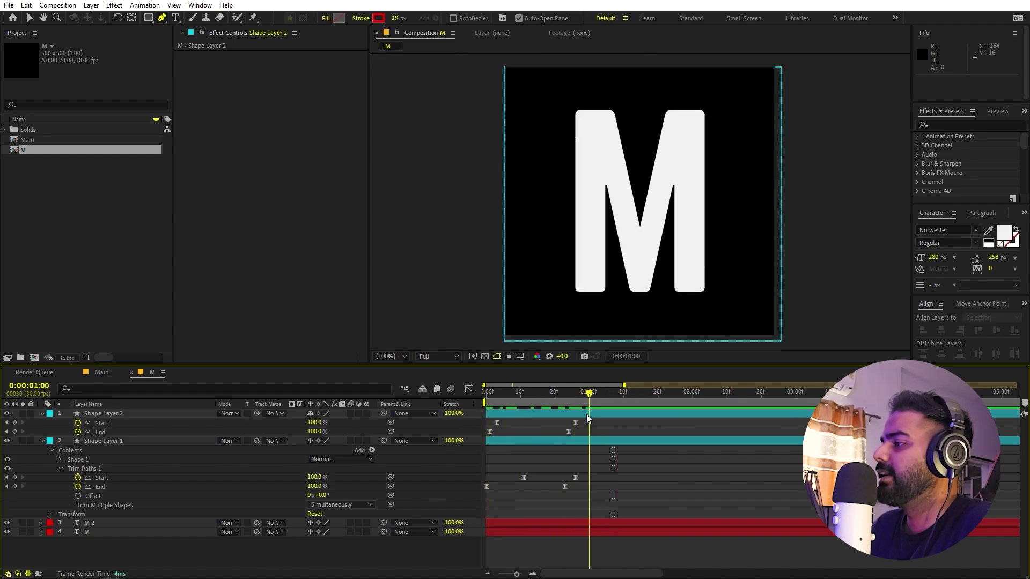
Step: Apply a Fill effect to layer M in the reference image's dark blue, and copy that effect to layer M 2
left_click(100, 532)
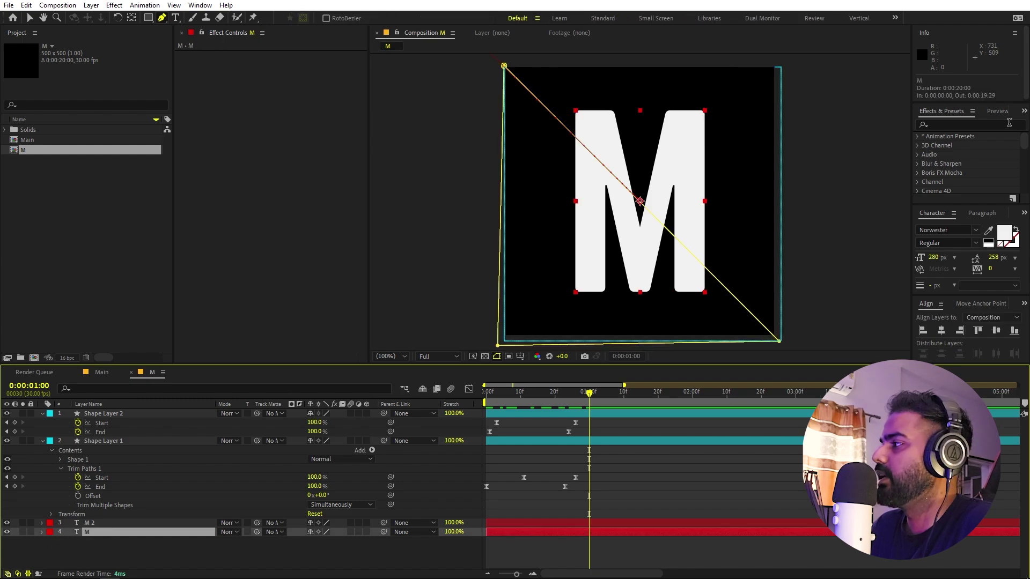
left_click(980, 119)
type("fill")
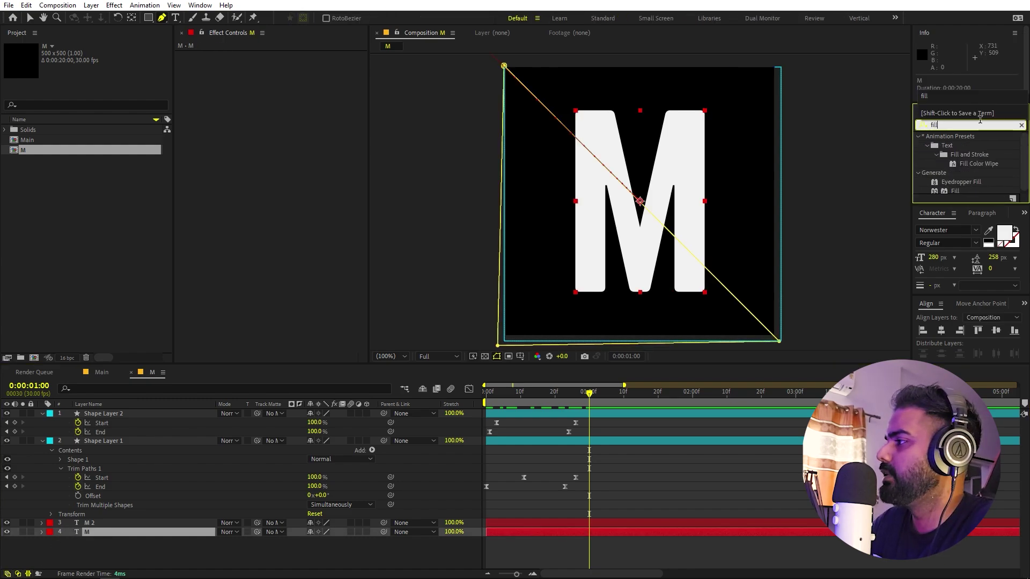
left_click_drag(955, 190, 56, 558)
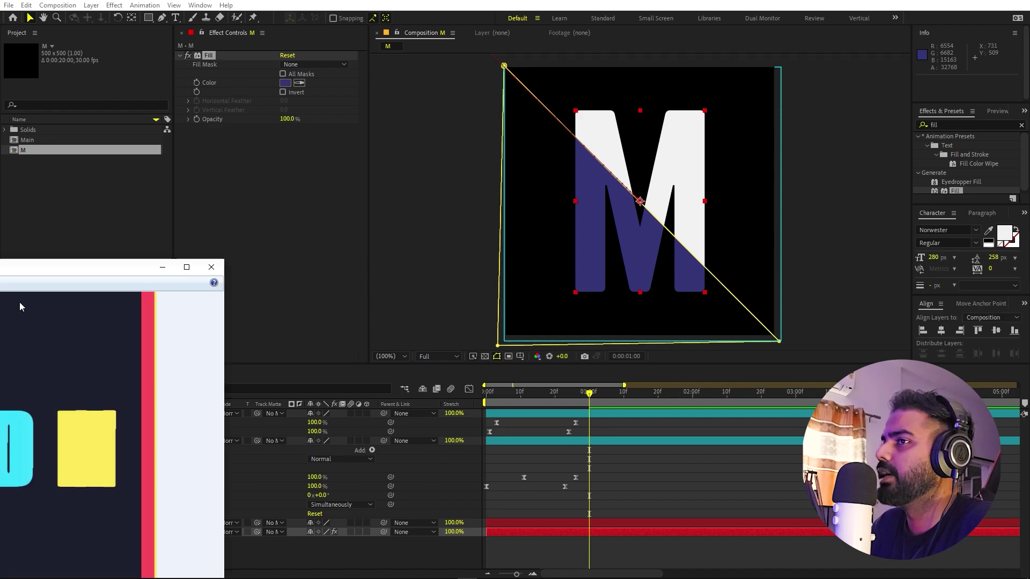
mouse_move(19, 303)
left_mouse_down()
mouse_move(549, 68)
mouse_move(0, 327)
mouse_move(0, 301)
left_mouse_up()
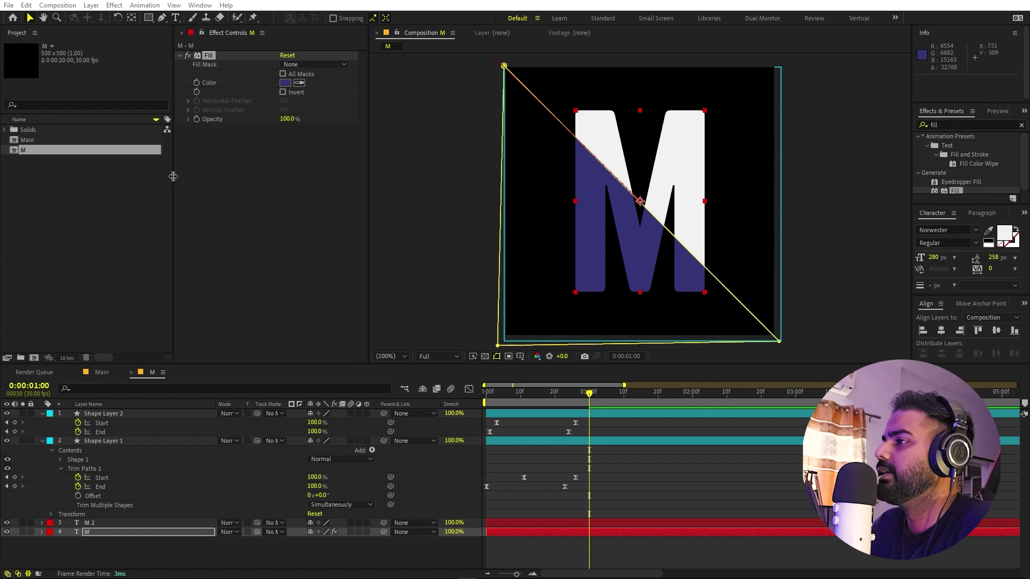
left_click(210, 57)
left_click(141, 522)
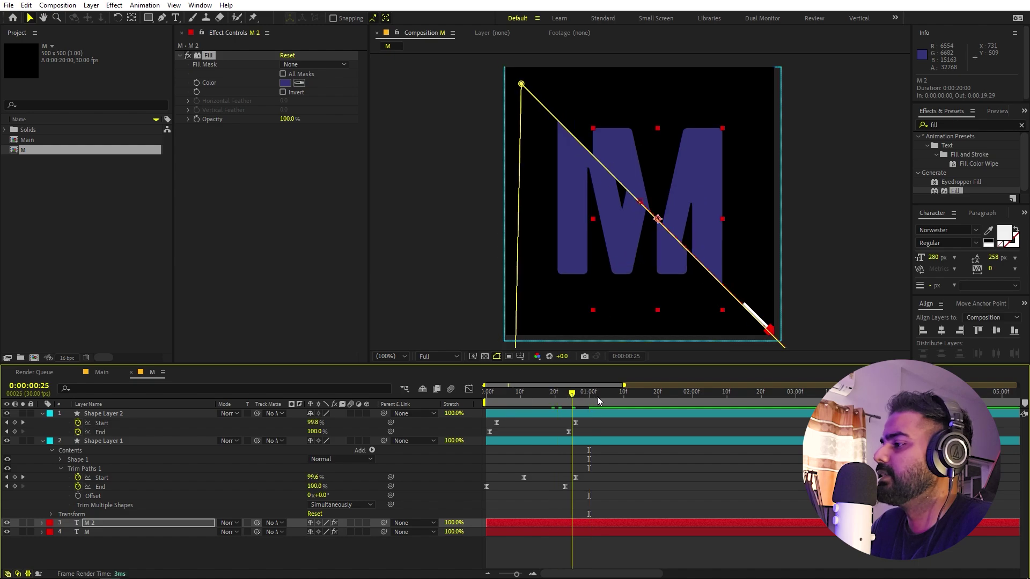
Step: Paste the Fill effect onto the thick duplicate line, Shape Layer 2, and change its color to the lighter blue 474888
left_click(547, 403)
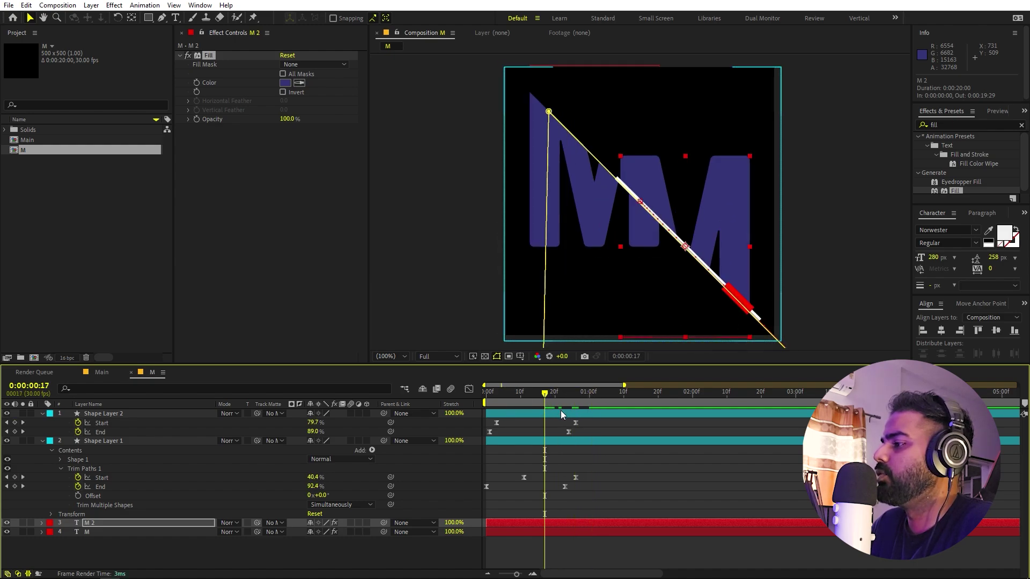
left_click(561, 410)
key("ctrl+v")
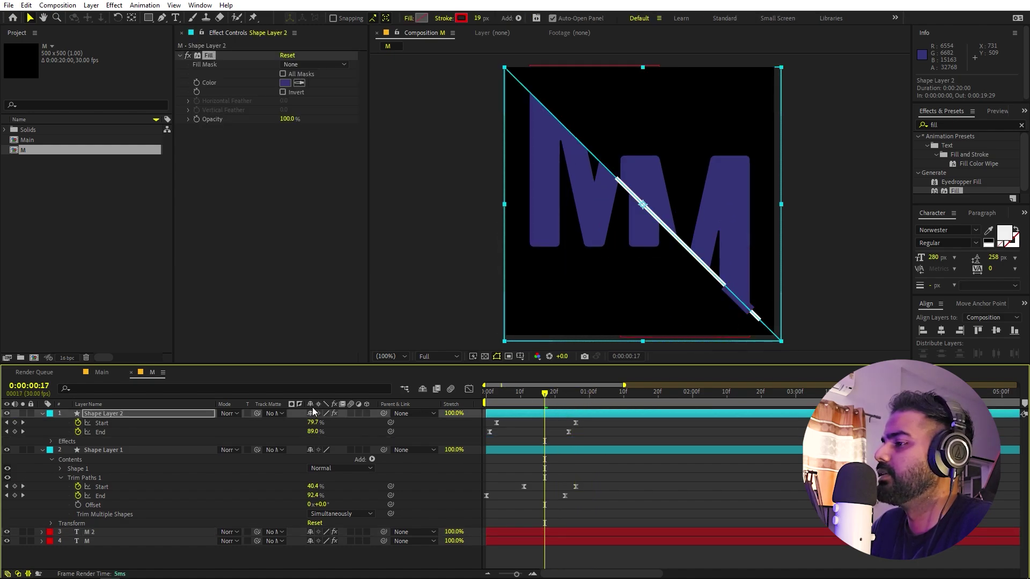
left_click(285, 82)
left_click_drag(114, 338, 102, 335)
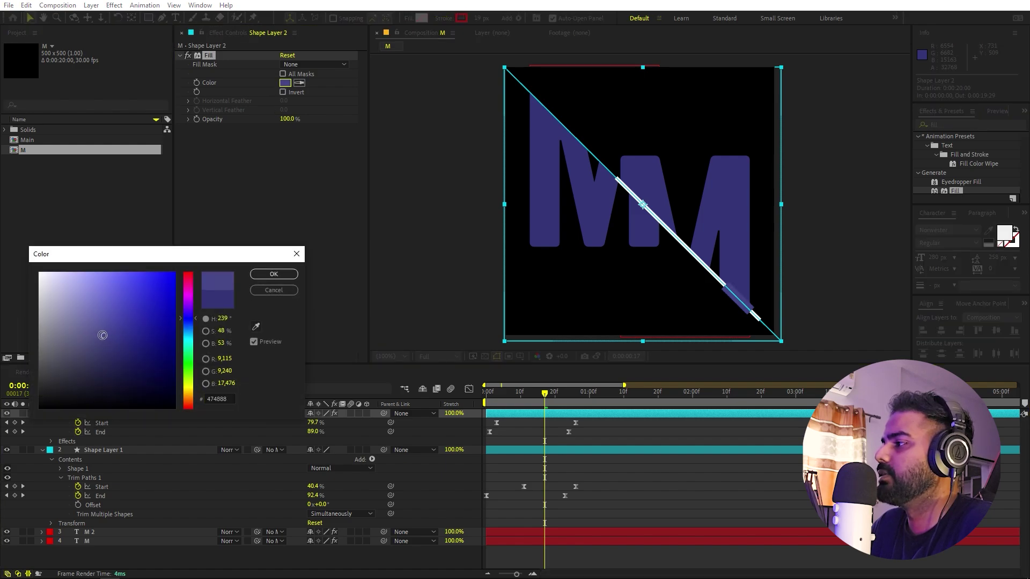
left_click(274, 274)
left_click(610, 457)
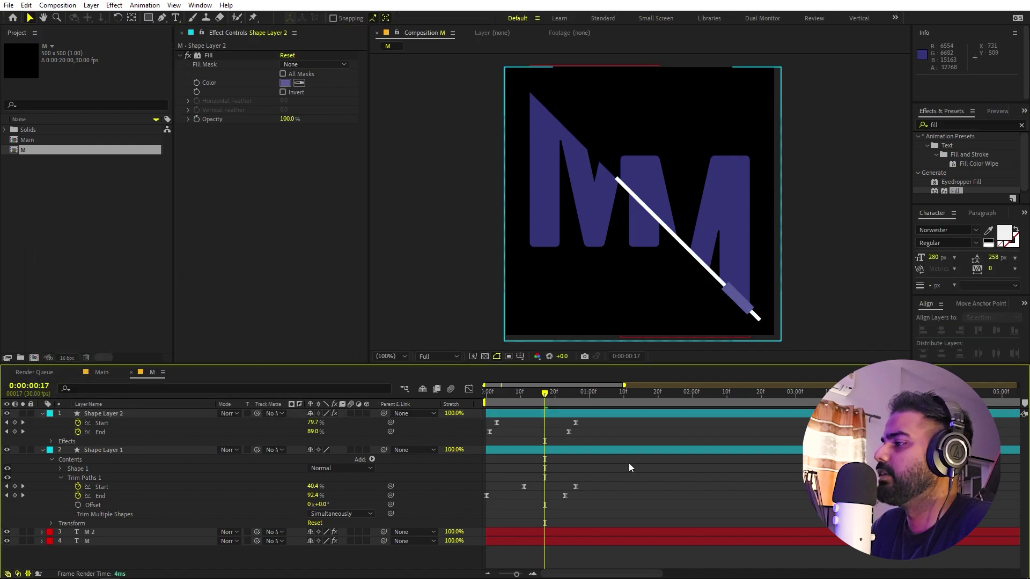
Step: Return to the Main composition, duplicate composition M in the project and rename the copy O
left_click(102, 373)
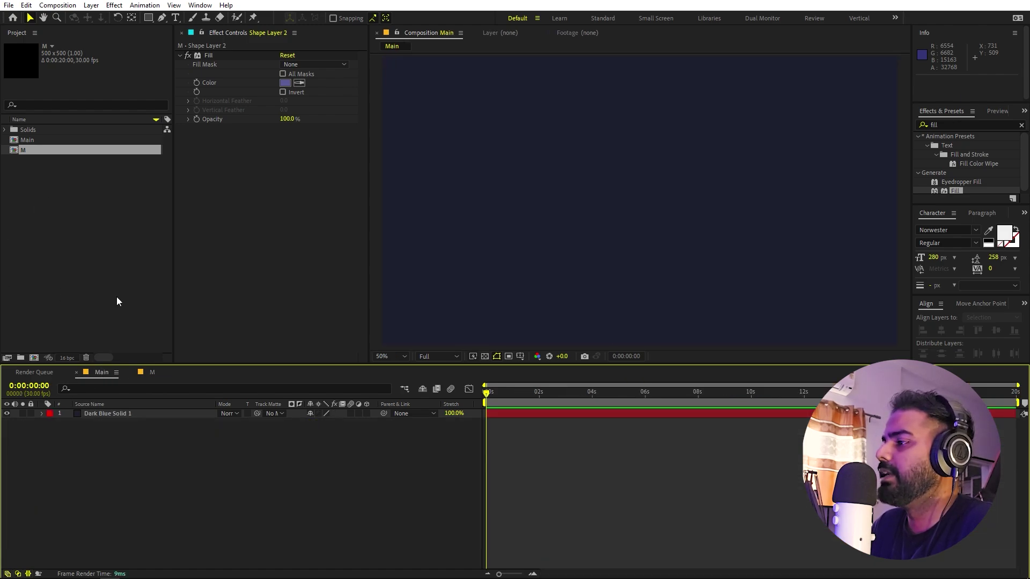
left_click(51, 193)
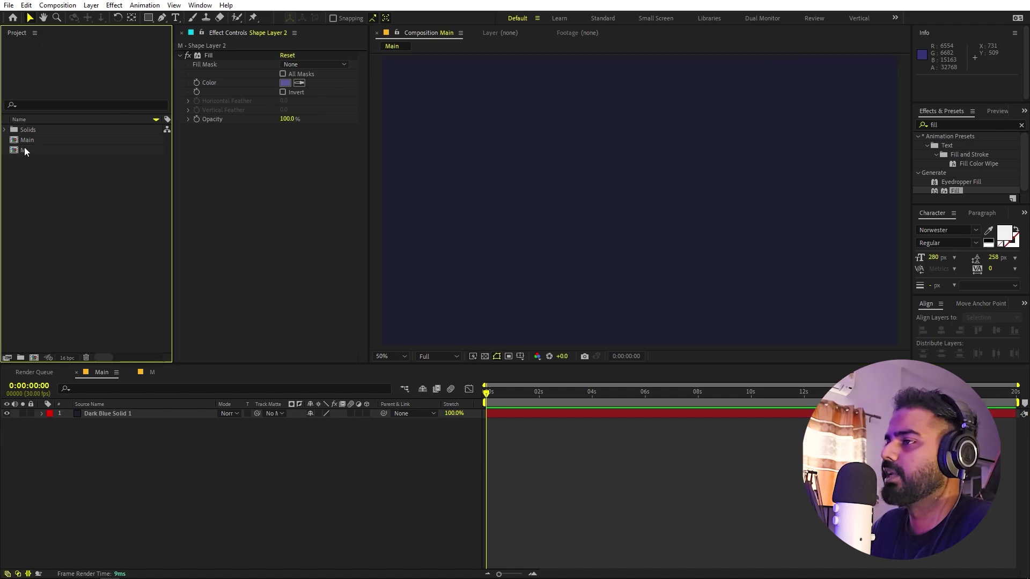
left_click(24, 148)
key("ctrl+d")
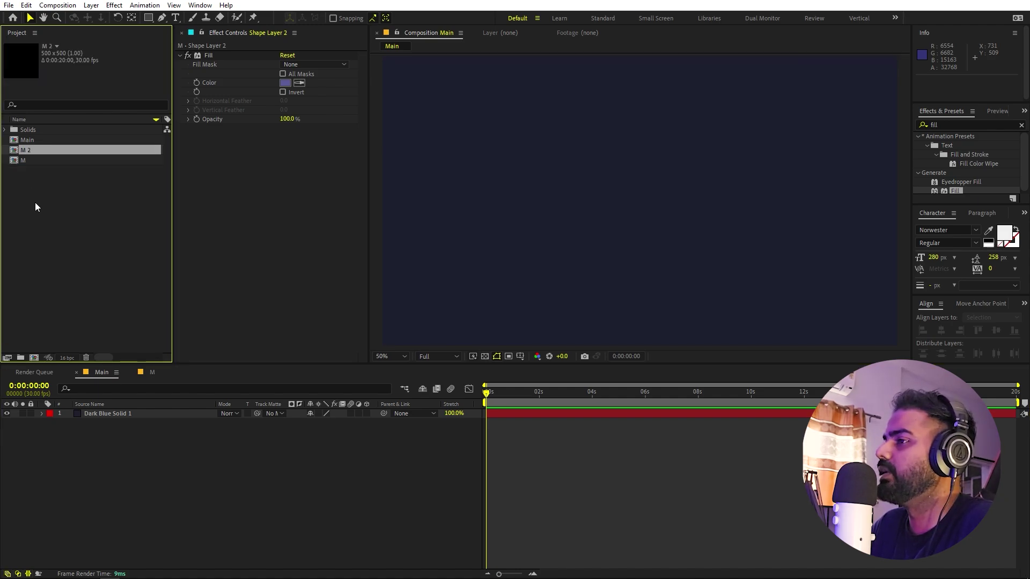
key("Return")
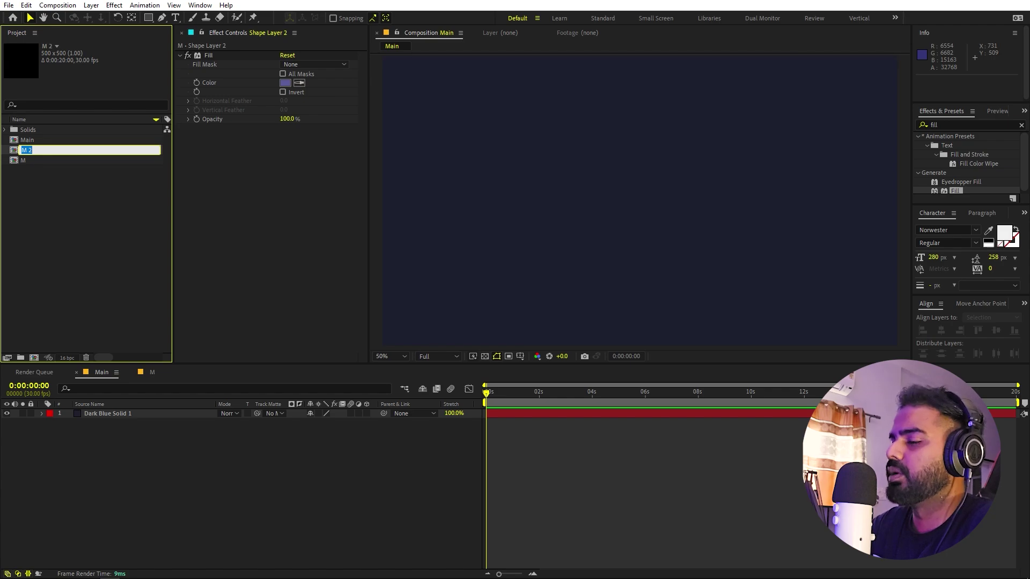
type("O")
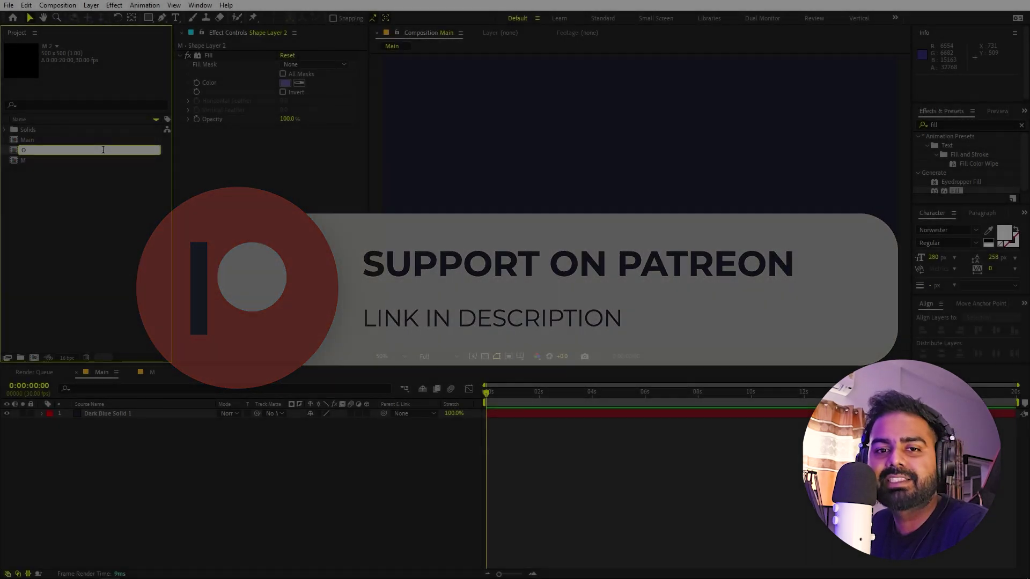
left_click(65, 205)
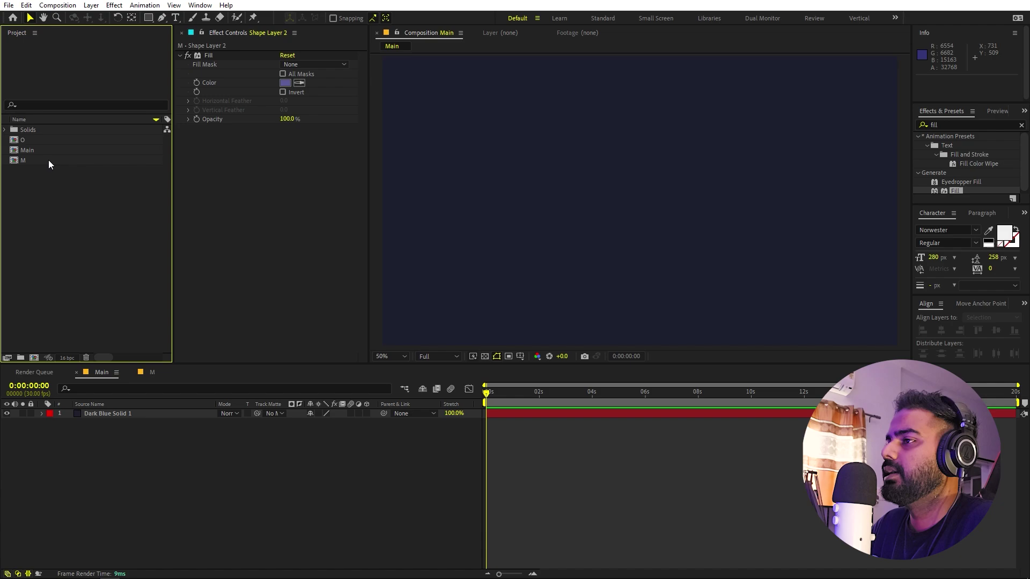
Step: Open composition O, go to 0:00:01:05 and replace the text of the bottom M layer with O
double_click(27, 140)
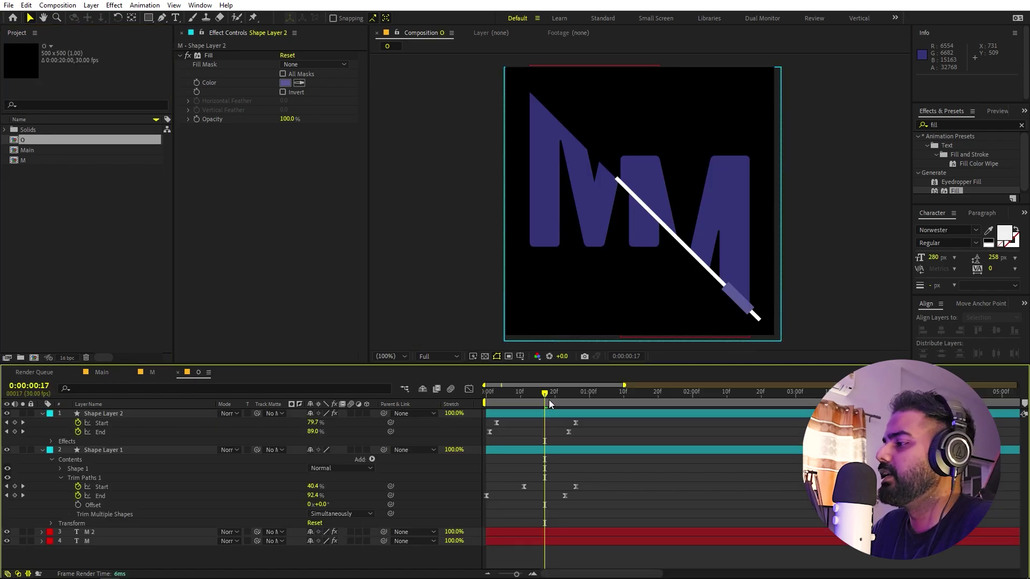
left_click_drag(549, 400, 606, 456)
double_click(118, 542)
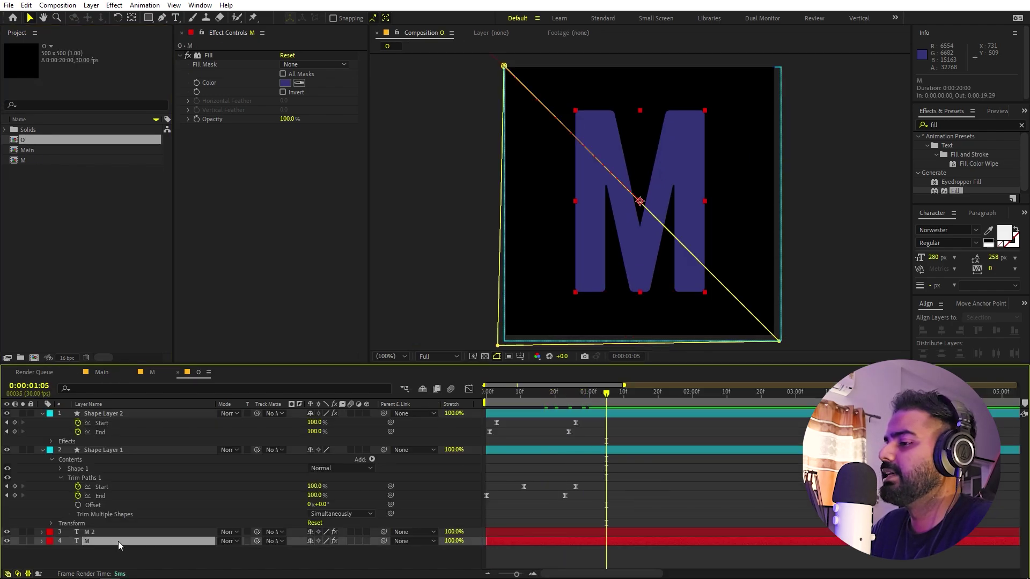
type("O")
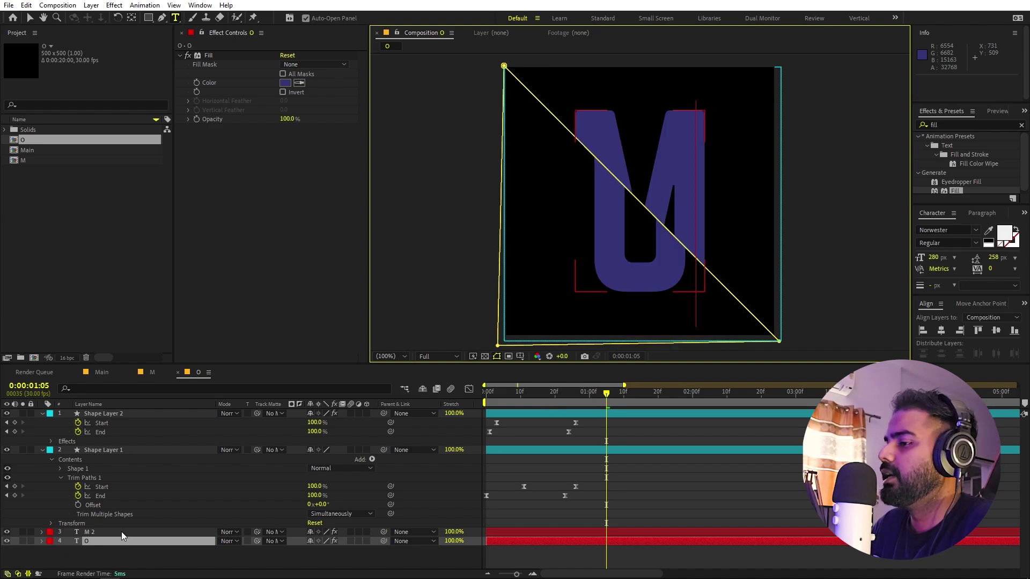
Step: Replace the text of the M 2 layer with O and play back the composition
left_click(121, 532)
type("O")
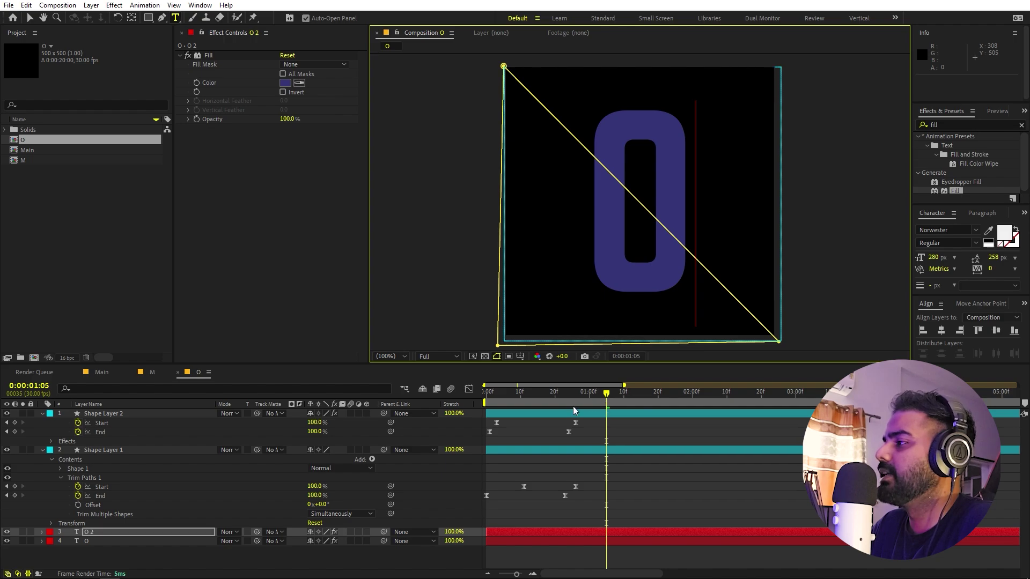
key("space")
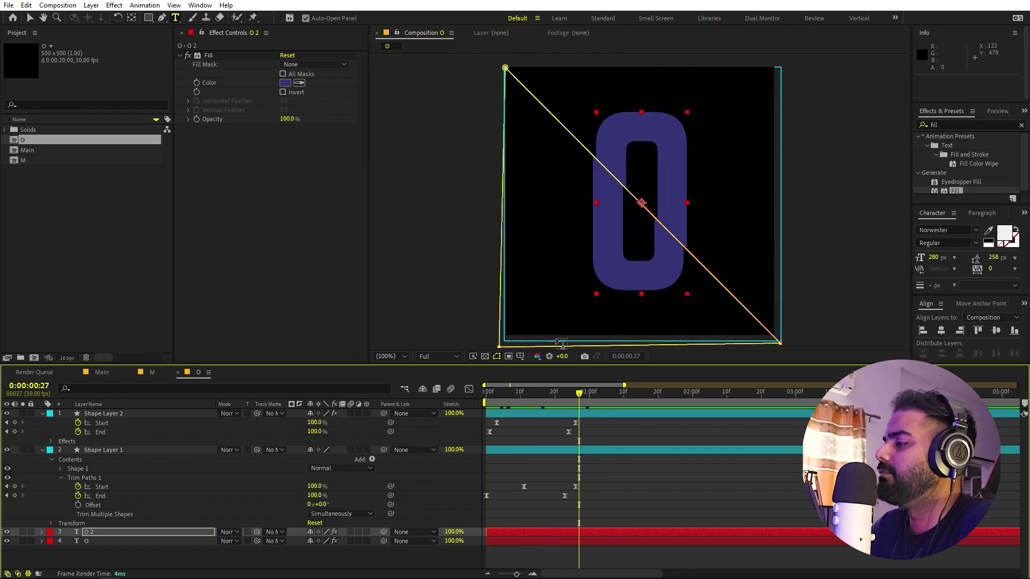
key("v")
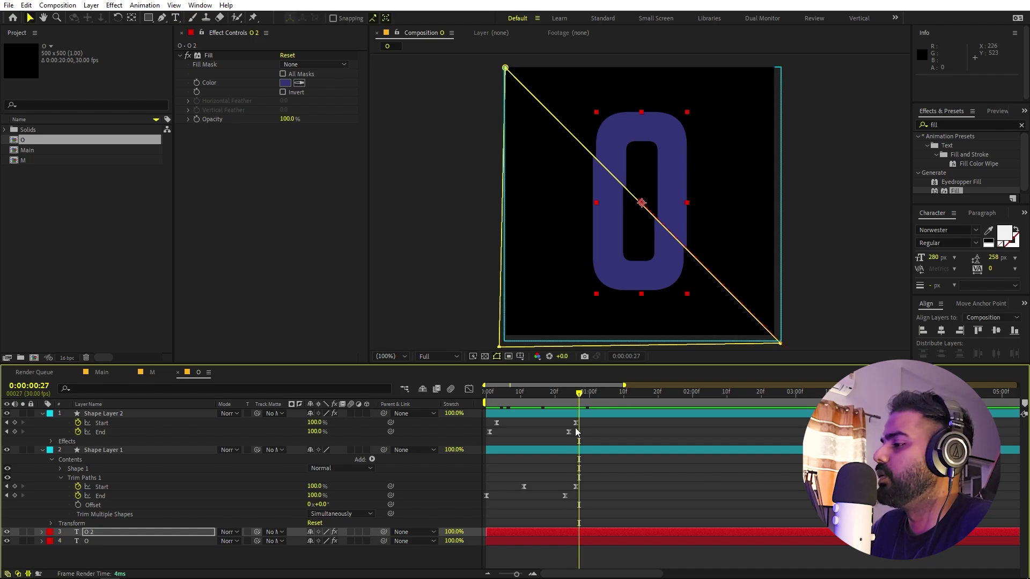
Step: At 0:00:01:00, reveal both O layers' Position keyframes and move layer O's top-left mask point just outside the composition's top-right corner
left_click(543, 541, "shift")
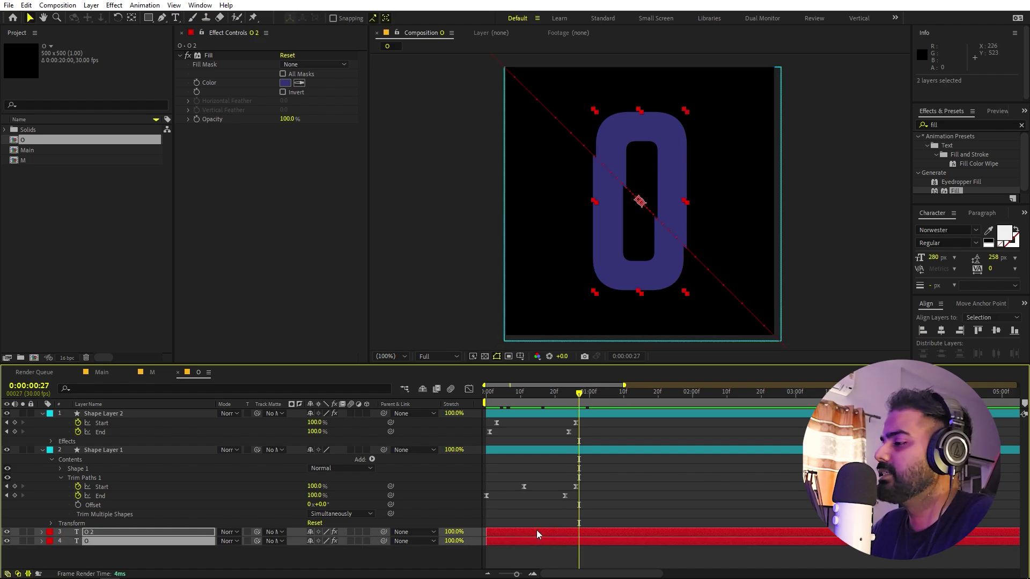
key("p")
left_click(590, 394)
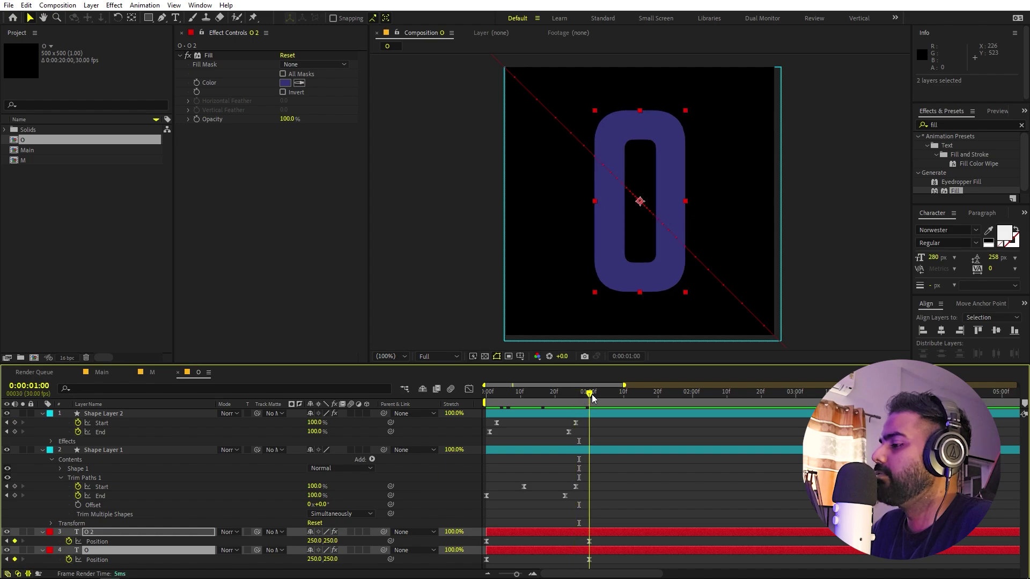
left_click(617, 562)
left_click(619, 552)
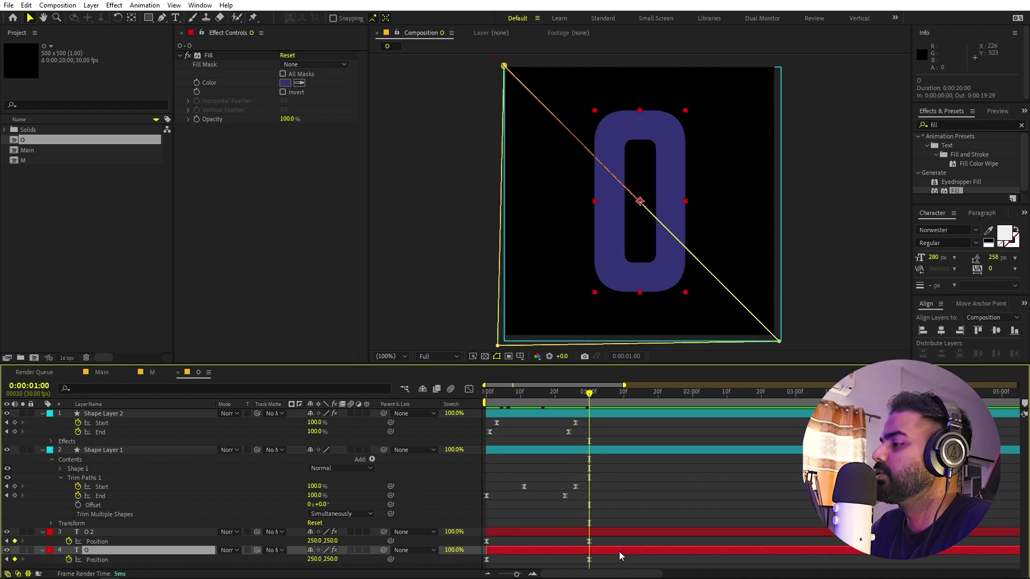
left_click(162, 18)
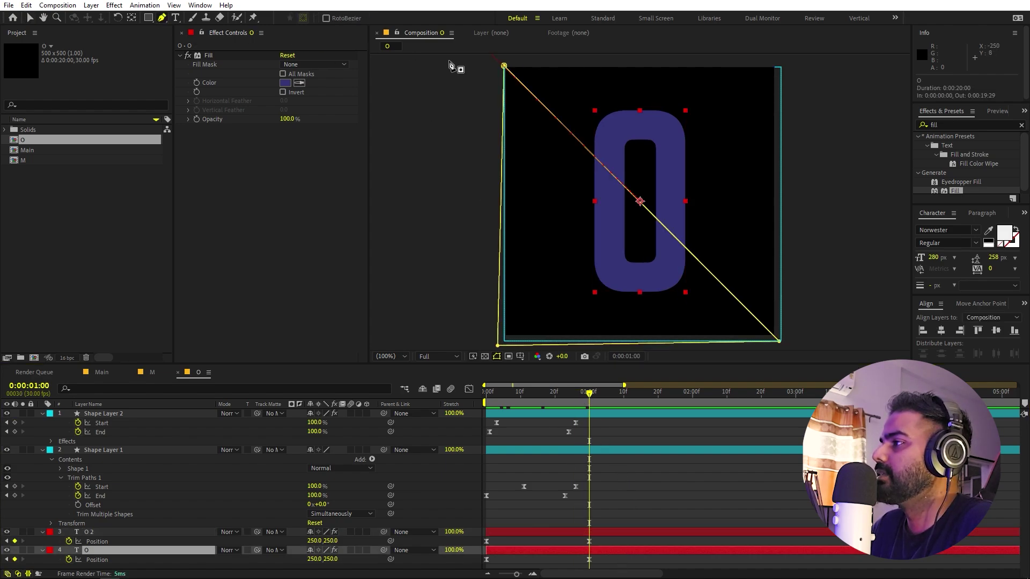
left_click_drag(505, 66, 781, 62)
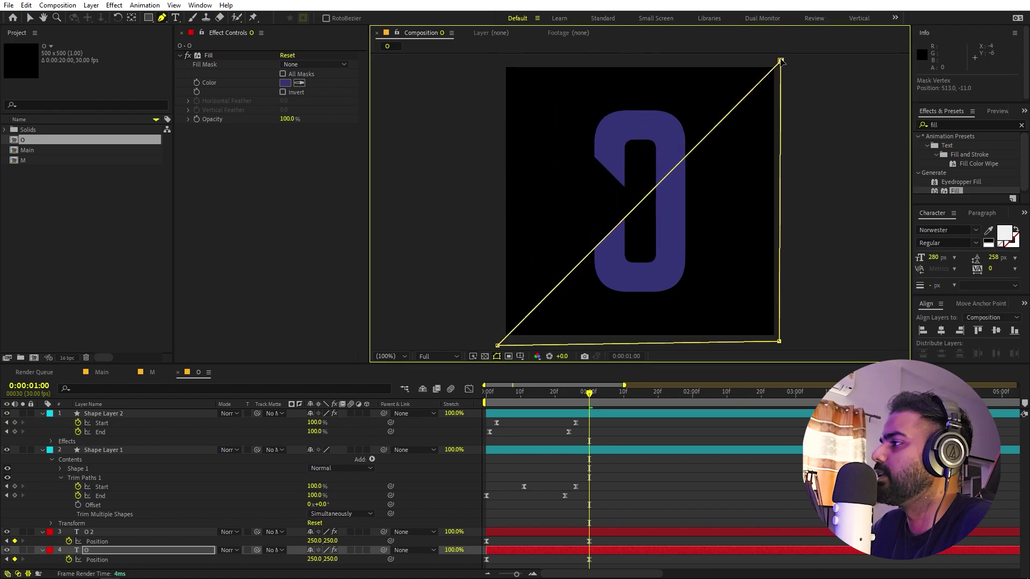
Step: Move layer O 2's top-left mask point to the top-right corner so its mask follows the same opposite diagonal
left_click(599, 532)
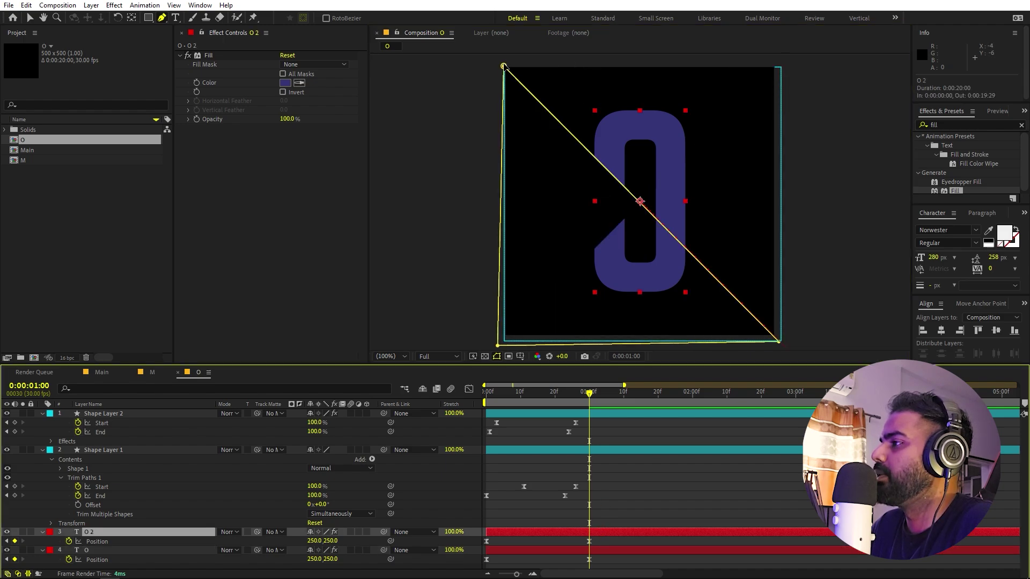
left_click_drag(504, 66, 785, 61)
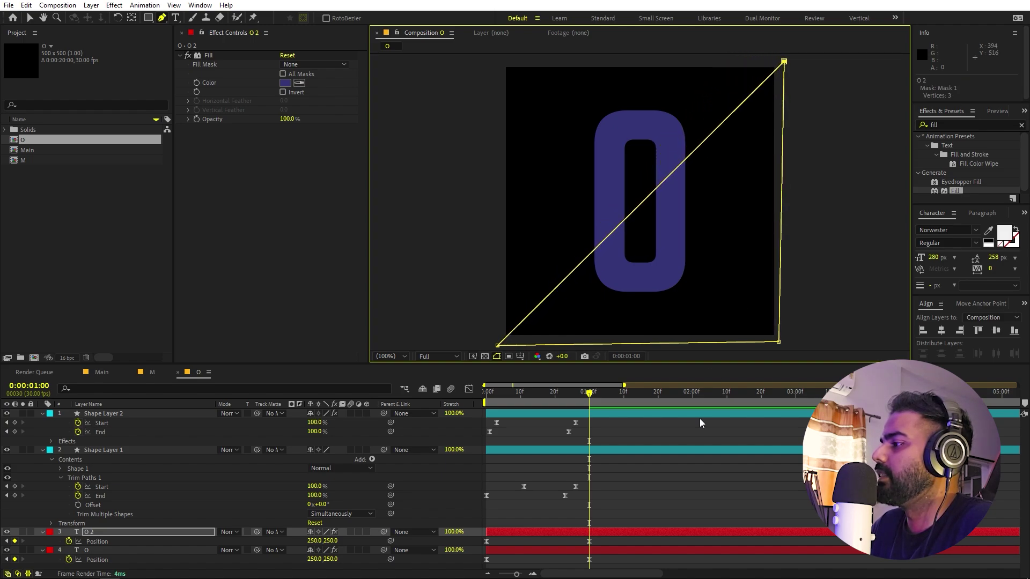
left_click(684, 468)
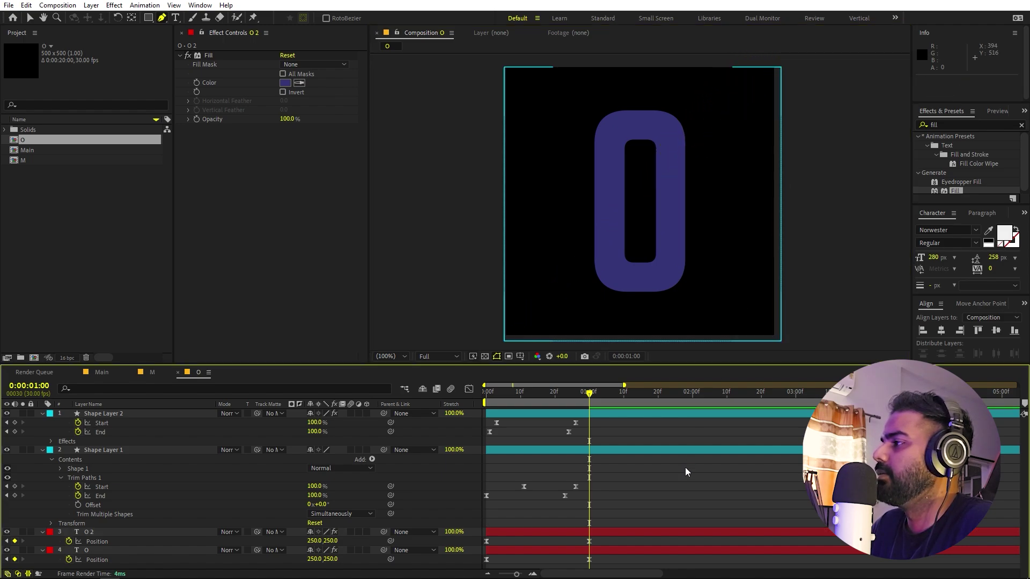
Step: At 0:00:00:00, reposition layer O 2 beyond the composition's lower-left corner, at about -285, 793
left_click(541, 532)
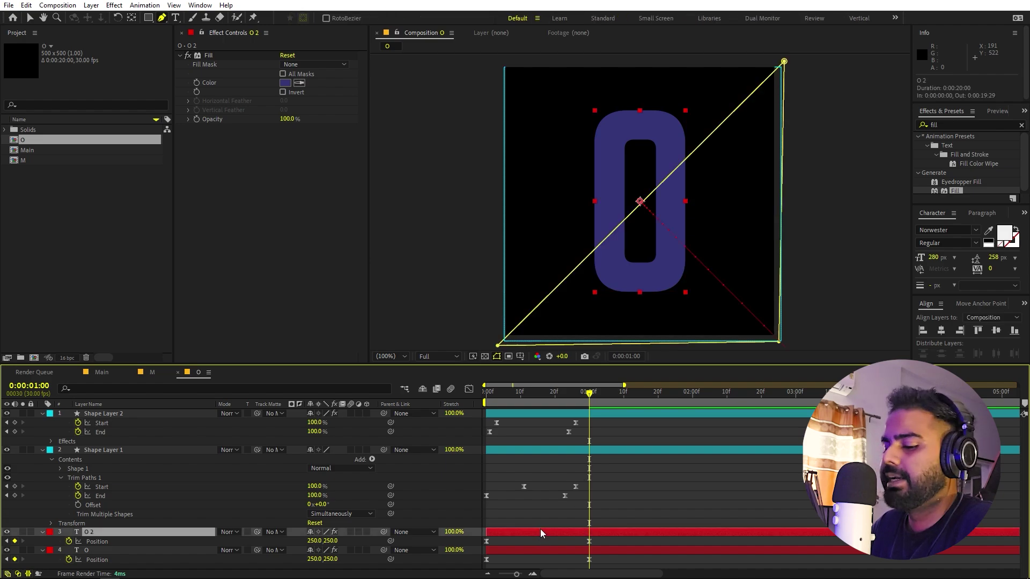
scroll(730, 324, "down", 4)
scroll(730, 324, "up", 2)
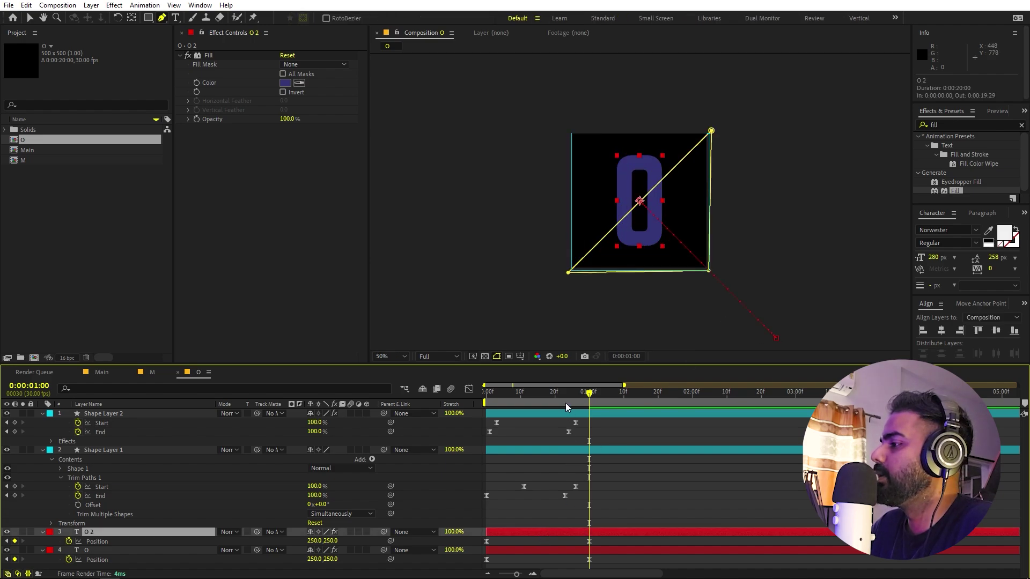
left_click_drag(565, 404, 438, 408)
key("v")
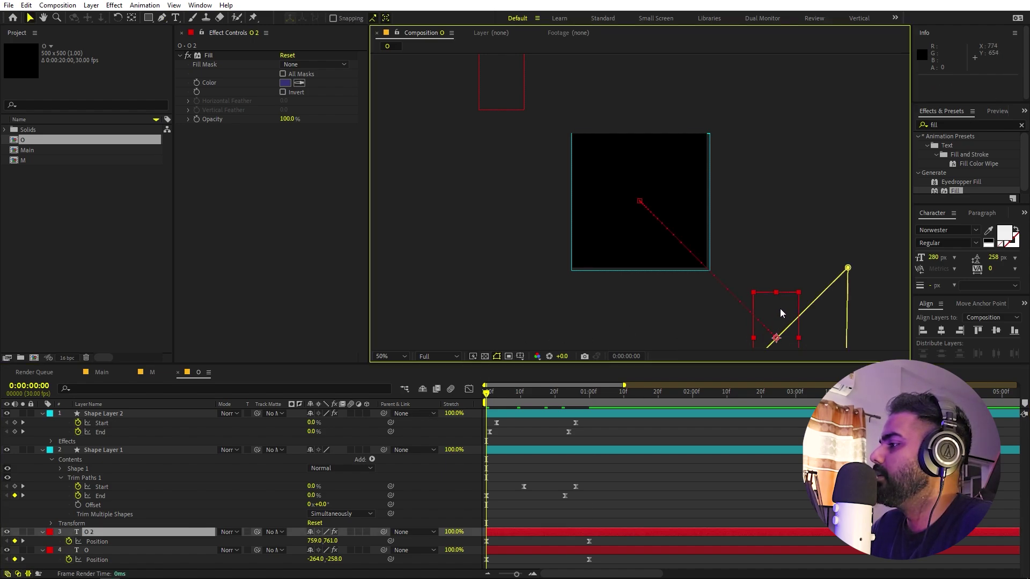
left_click_drag(780, 311, 549, 316)
left_click_drag(488, 316, 501, 322)
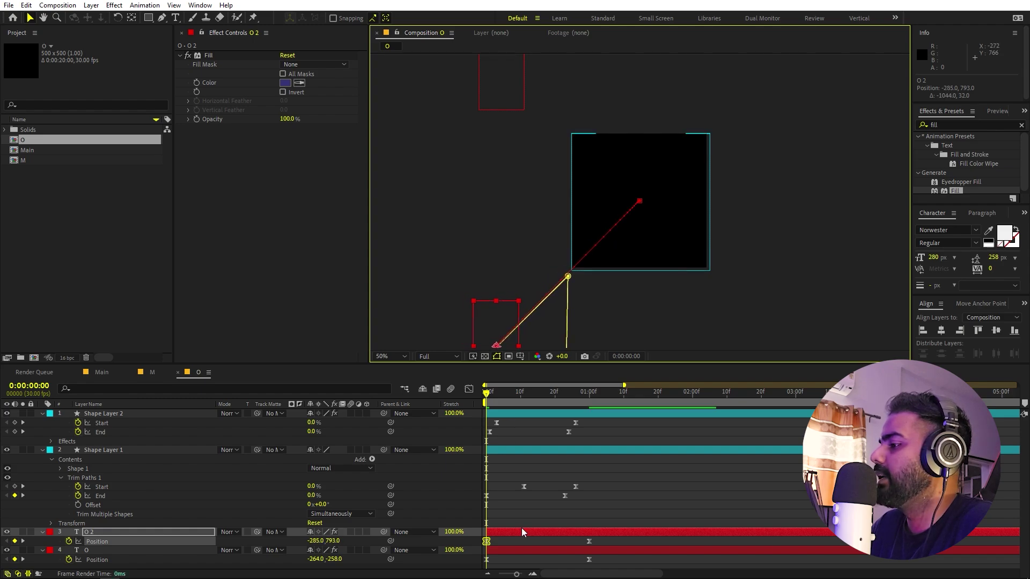
Step: Reposition layer O's first frame beyond the composition's upper-right corner, at about 770, -264, and scrub through the motion
left_click(522, 548)
left_click_drag(504, 96, 783, 92)
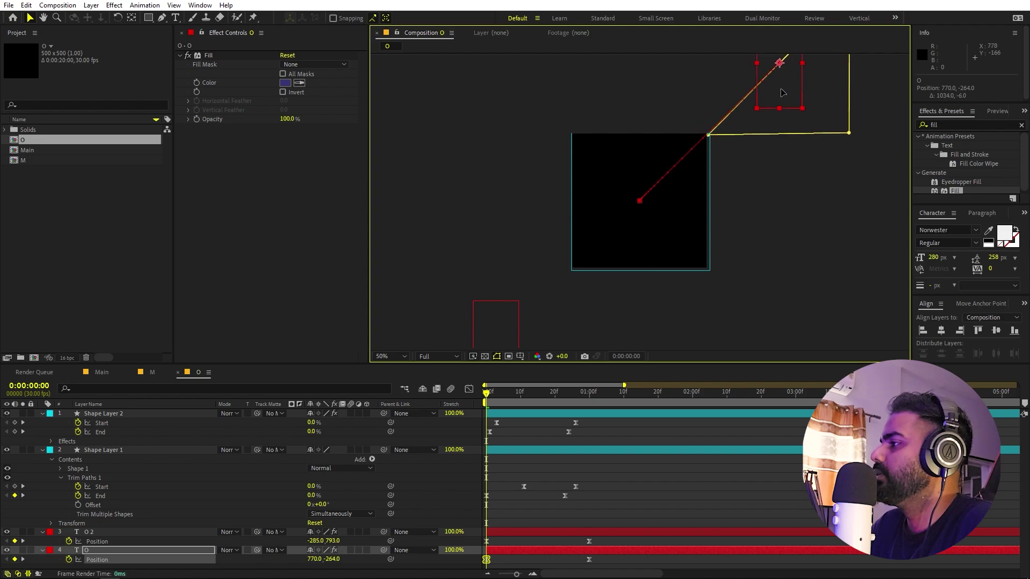
left_click_drag(498, 397, 605, 395)
Step: Redirect the thin line of Shape Layer 1 to run from the composition's top-right corner to its bottom-left corner
left_click(576, 452)
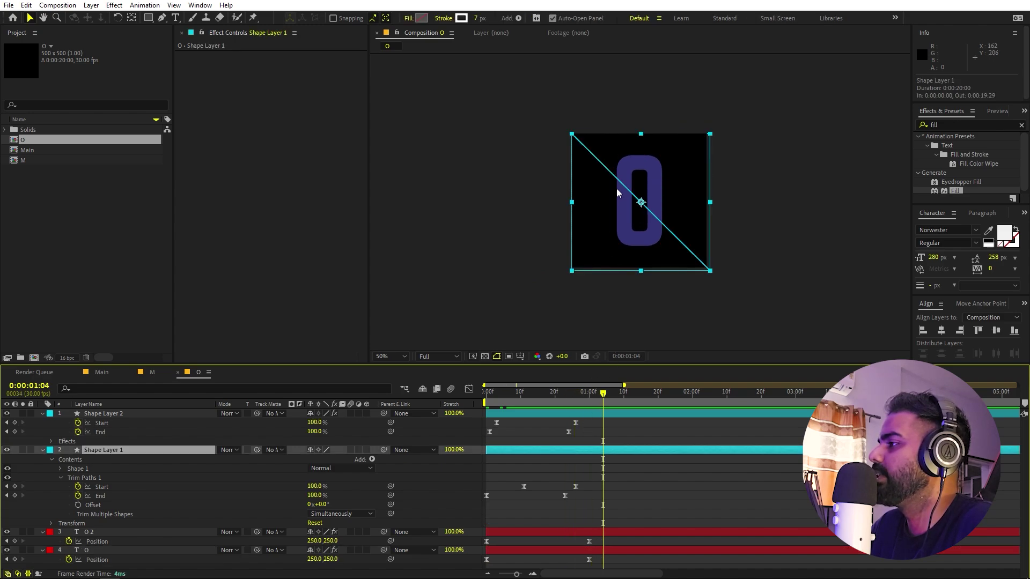
key("slash")
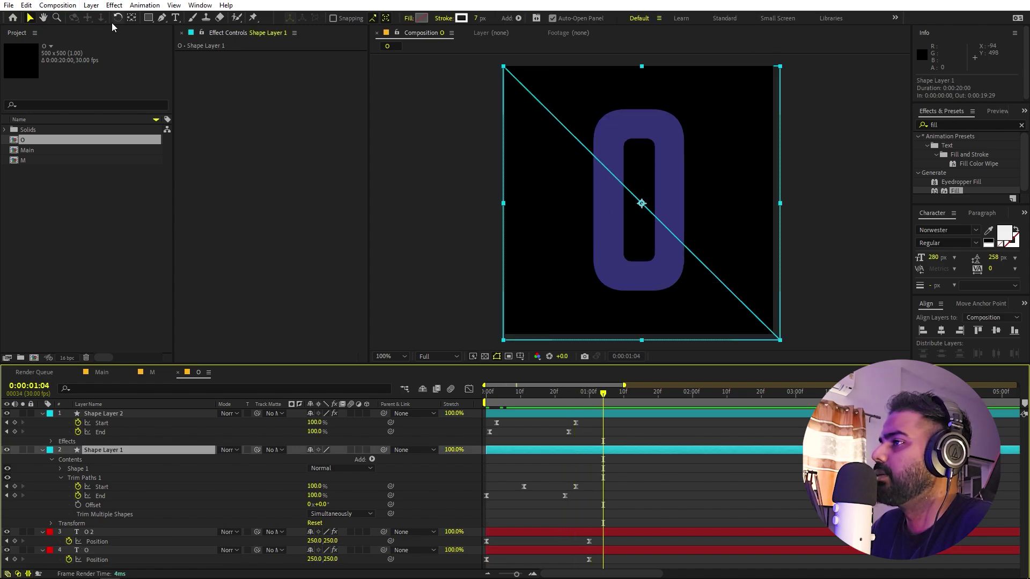
left_click_drag(557, 399, 545, 399)
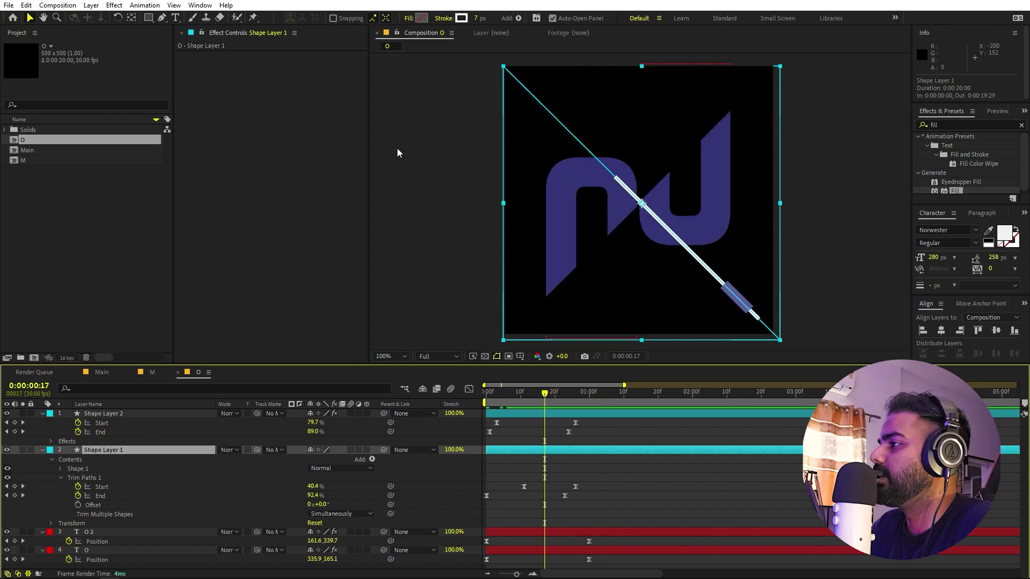
left_click(161, 18)
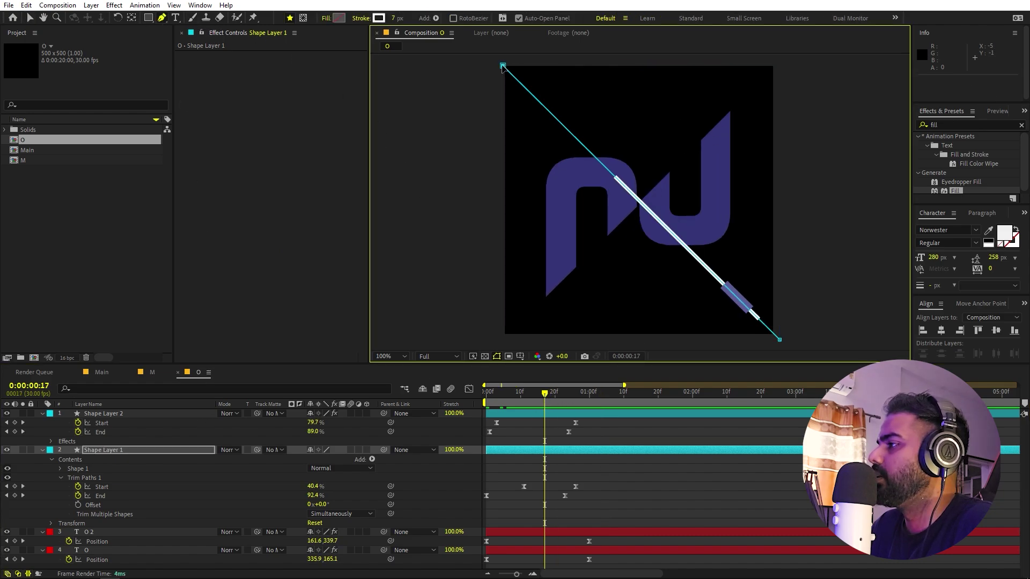
left_click_drag(503, 66, 775, 60)
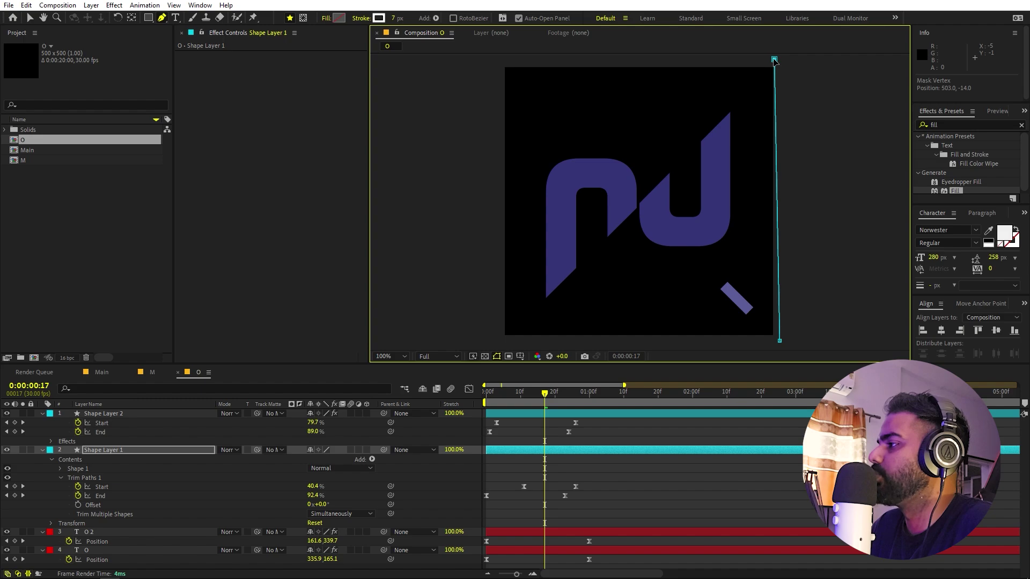
left_click_drag(779, 340, 501, 344)
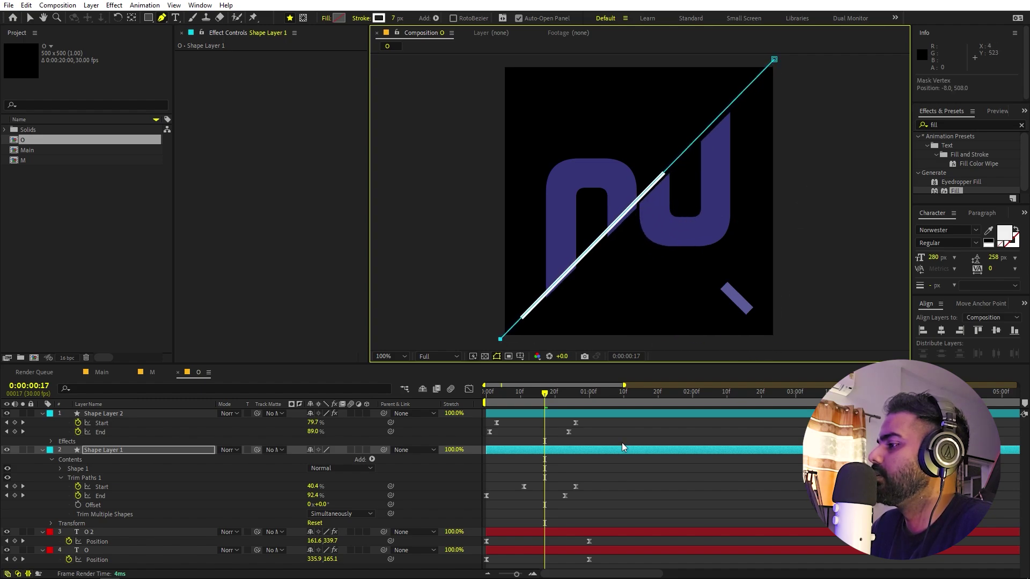
key("ctrl+shift+a")
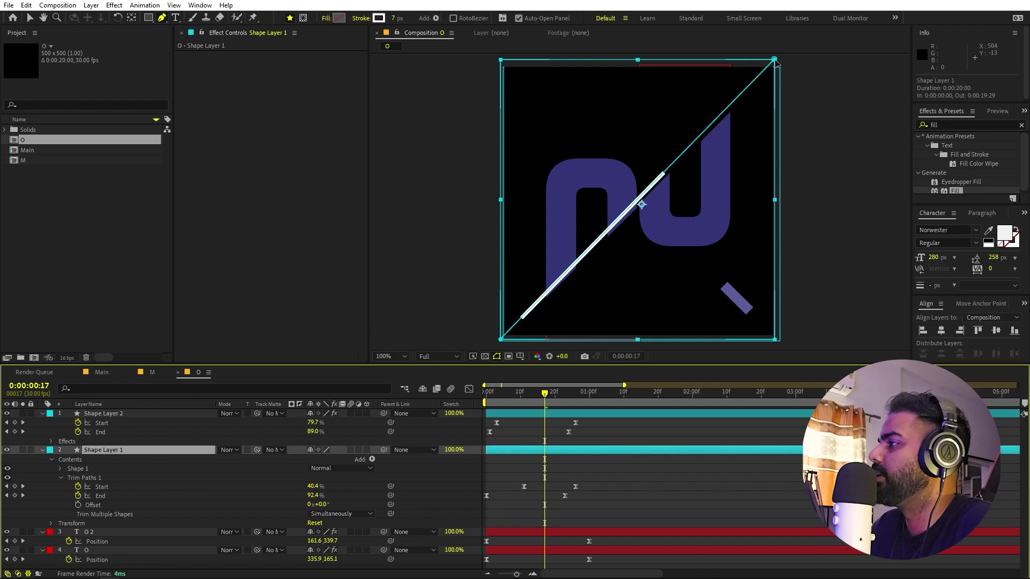
left_click_drag(775, 60, 780, 64)
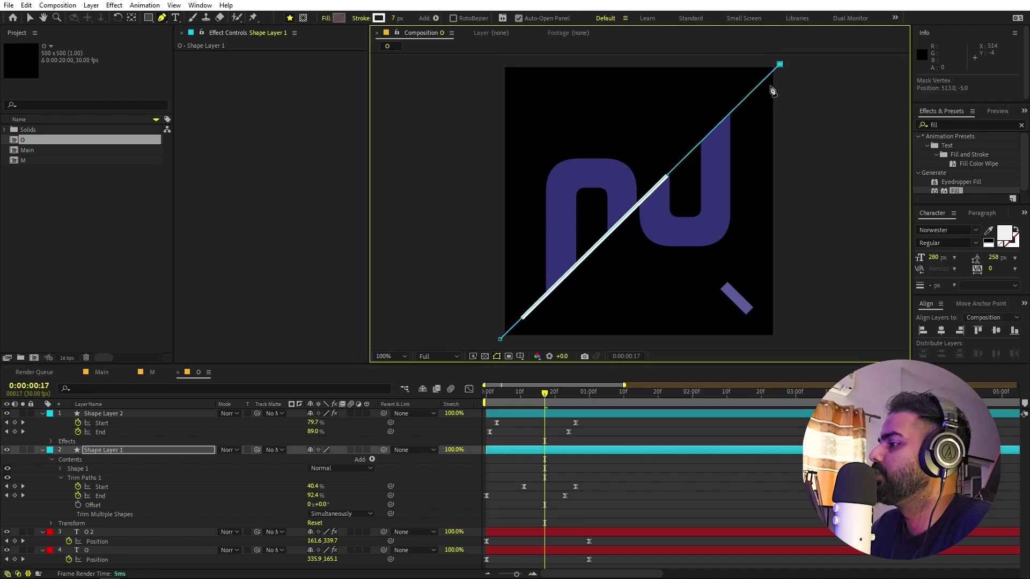
Step: Move both end points of Shape Layer 2's thick line onto the same top-right to bottom-left diagonal and preview from the start
left_click(571, 414)
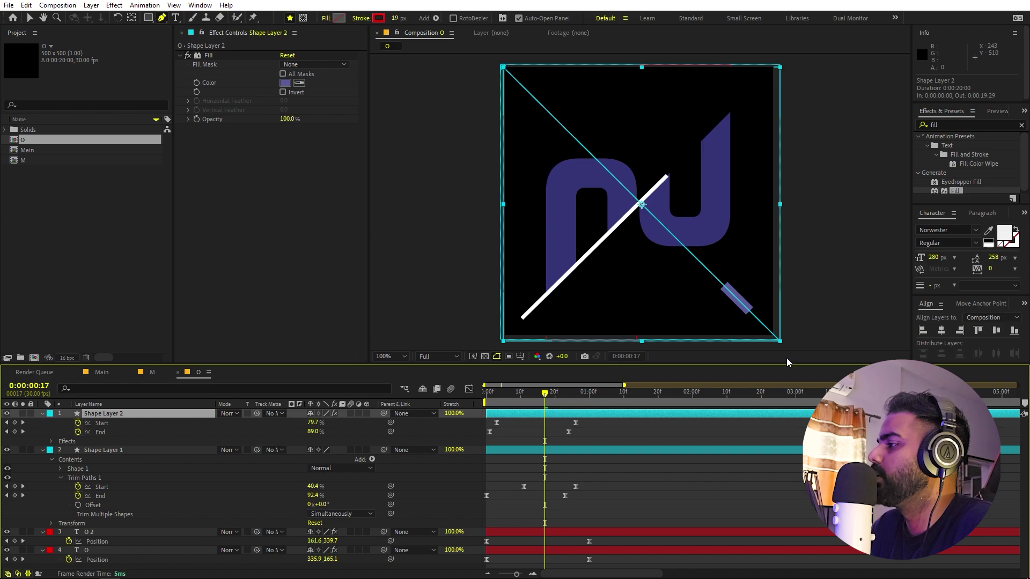
left_click_drag(780, 342, 507, 341)
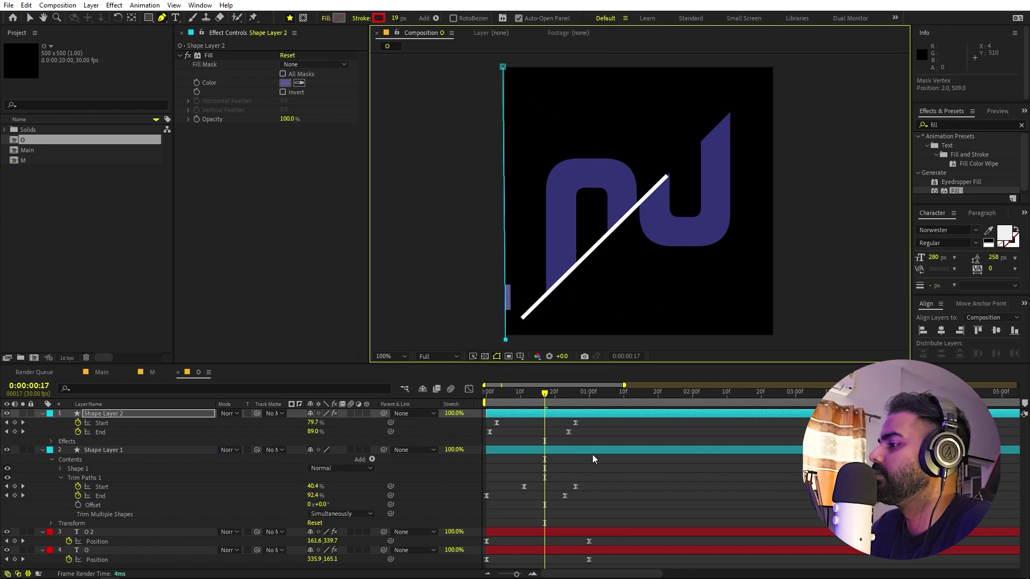
left_click_drag(502, 67, 778, 64)
left_click_drag(506, 339, 501, 339)
key("Home")
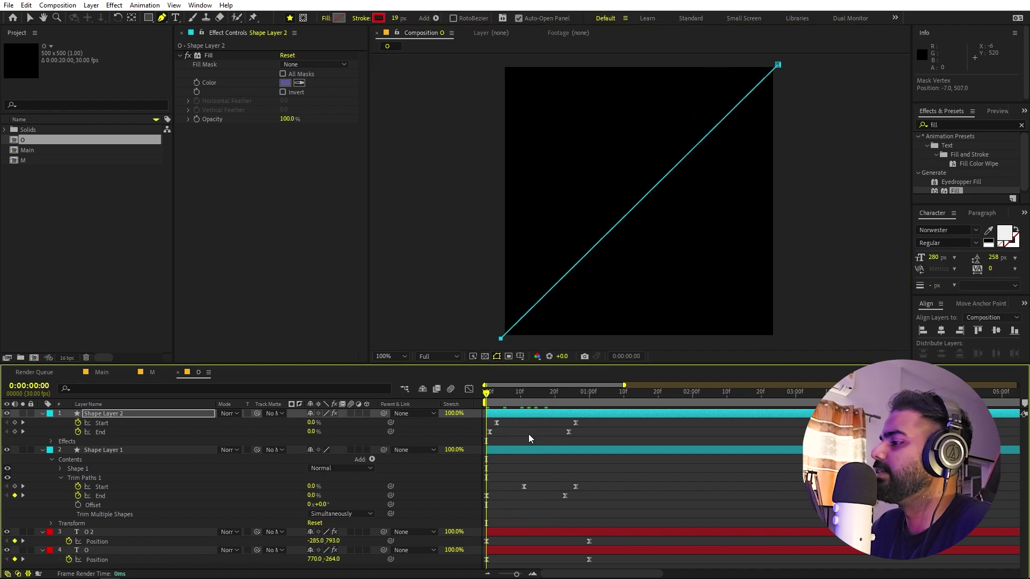
key("space")
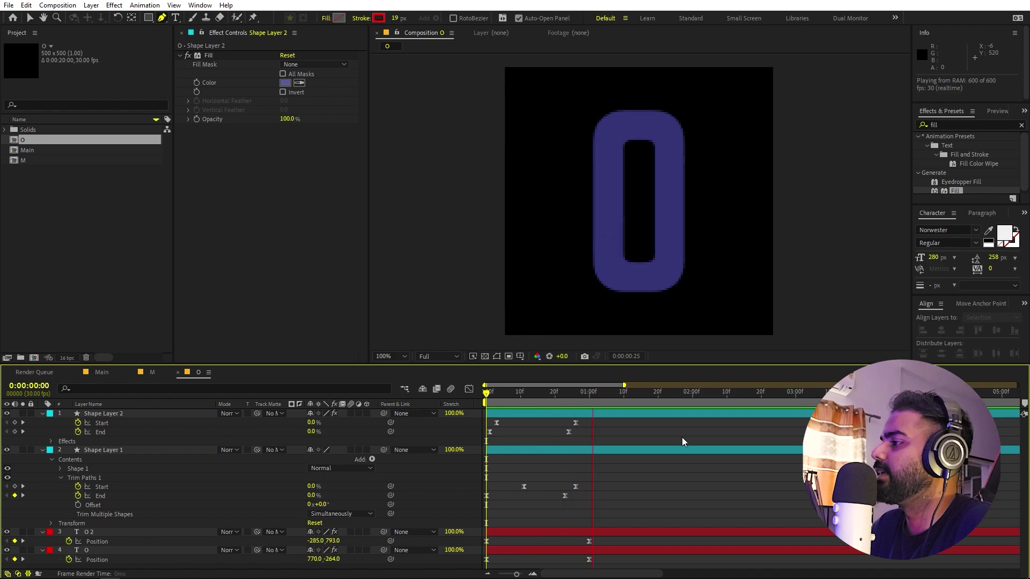
Step: At 0:00:00:20, change layer O's Fill color to pinkish red and copy that effect onto layer O 2
mouse_move(559, 408)
left_mouse_down()
mouse_move(498, 411)
mouse_move(620, 406)
mouse_move(554, 421)
left_mouse_up()
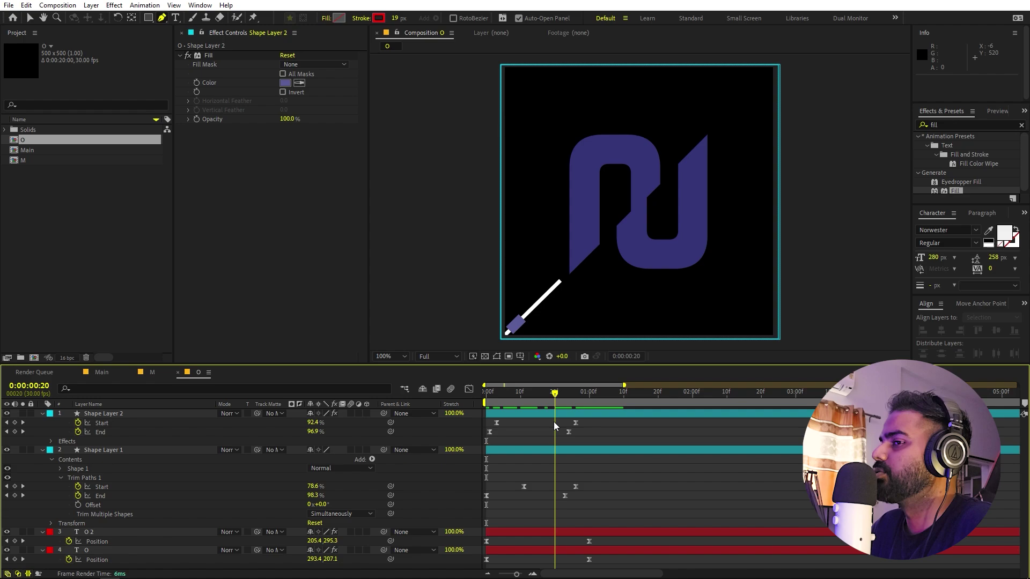
left_click(87, 551)
left_click(209, 56)
key("ctrl+c")
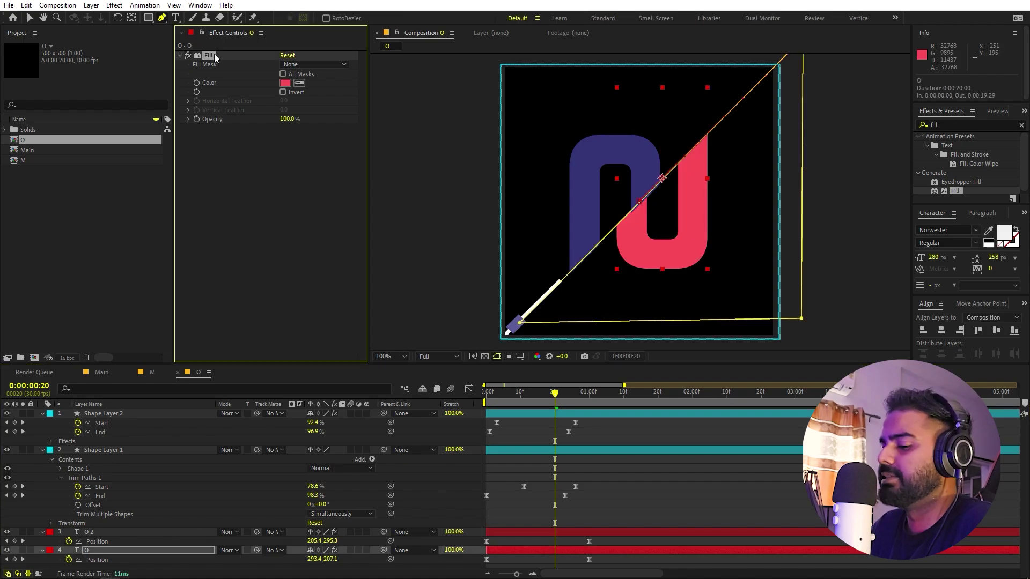
left_click(131, 531)
key("ctrl+v")
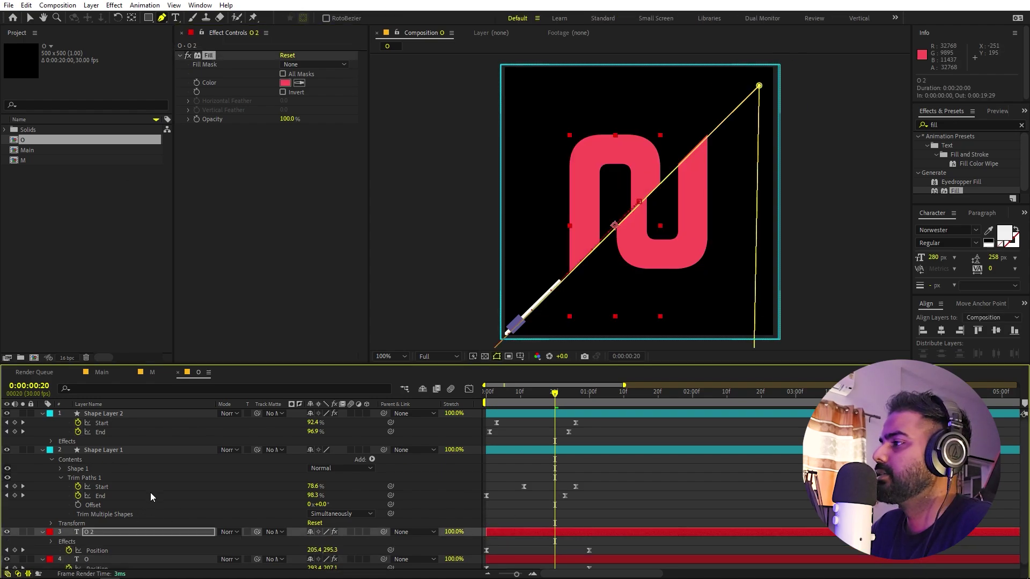
Step: Paste the pinkish-red Fill effect onto Shape Layer 2 and preview the composition
left_click(115, 415)
key("ctrl+v")
key("space")
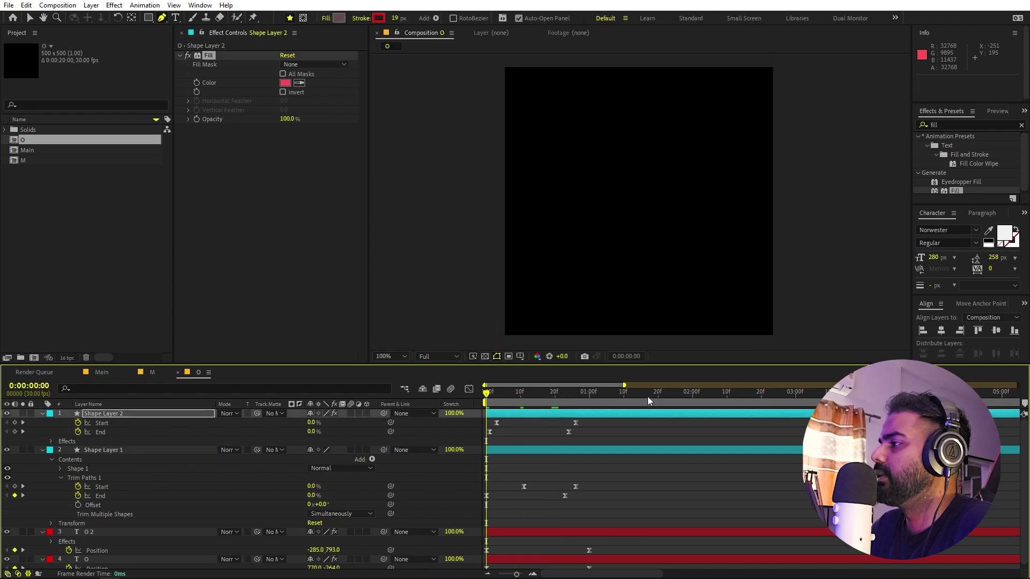
Step: Return to the Main composition, duplicate composition M in the project and open the copy
left_click(101, 372)
left_click(75, 239)
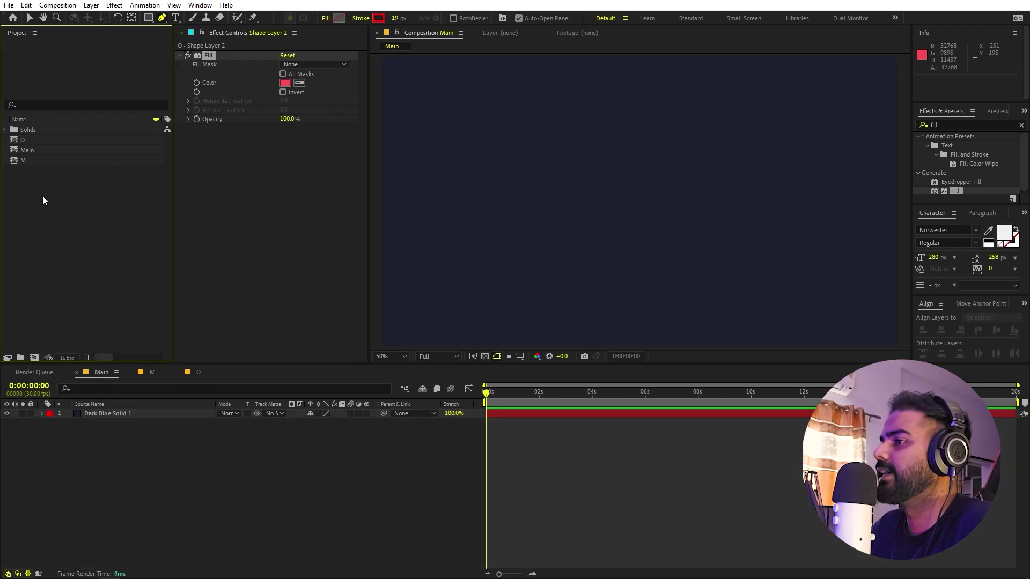
left_click(26, 157)
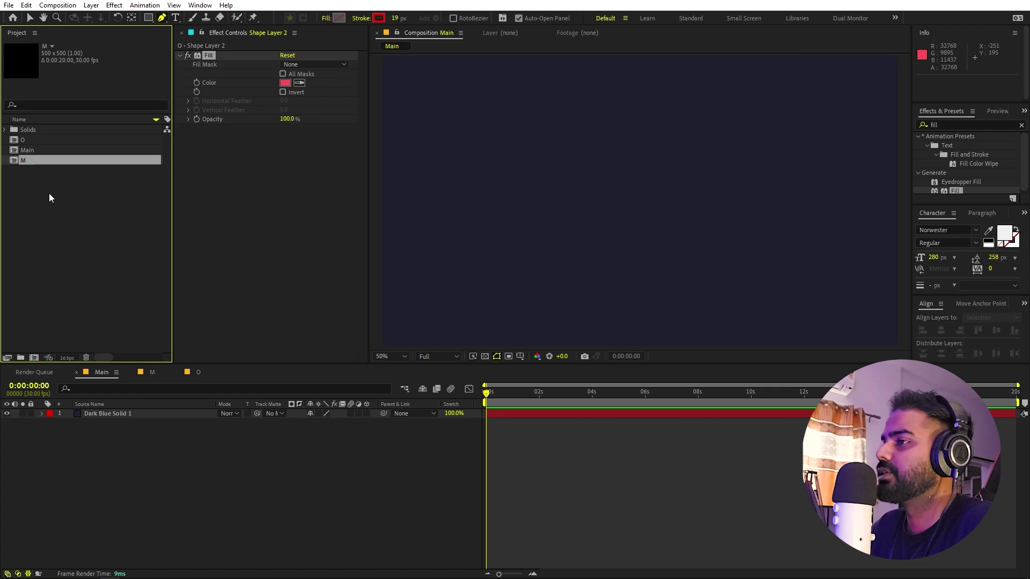
key("ctrl+d")
double_click(26, 160)
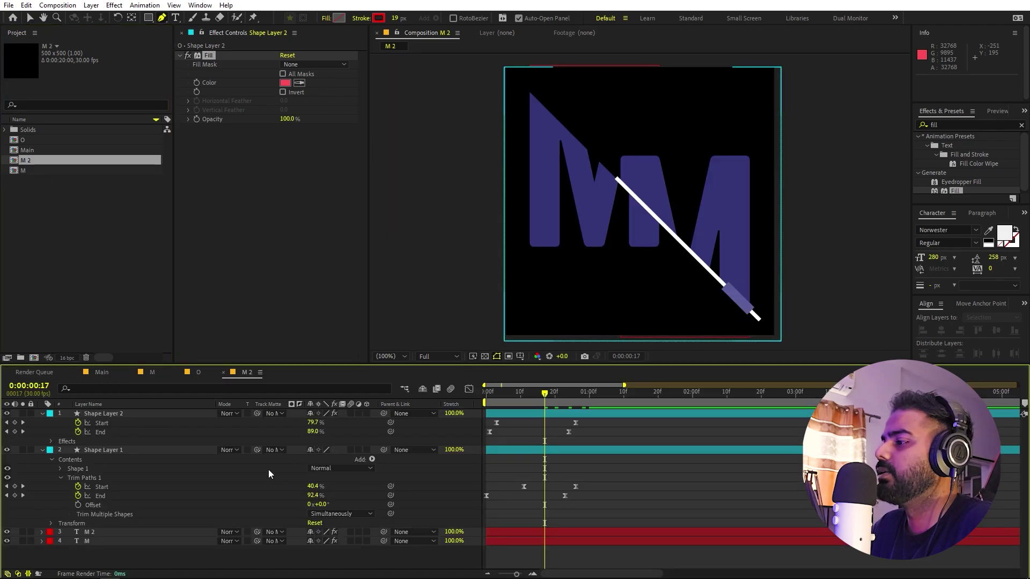
Step: Replace the letter in both text layers of the copied composition with T and play the animation to check it
double_click(89, 534)
type("T")
double_click(92, 541)
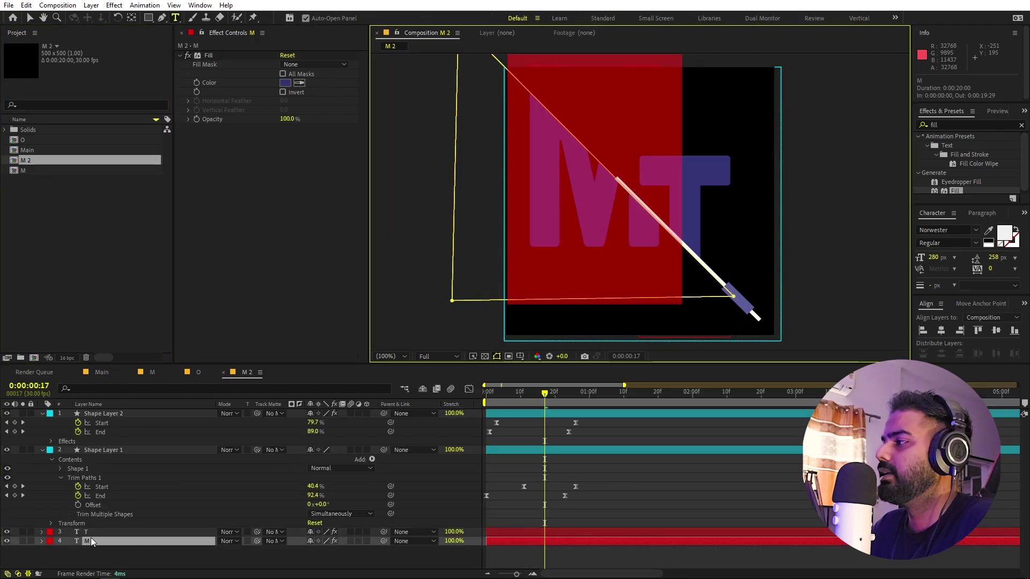
key("Escape")
double_click(91, 541)
type("T 2")
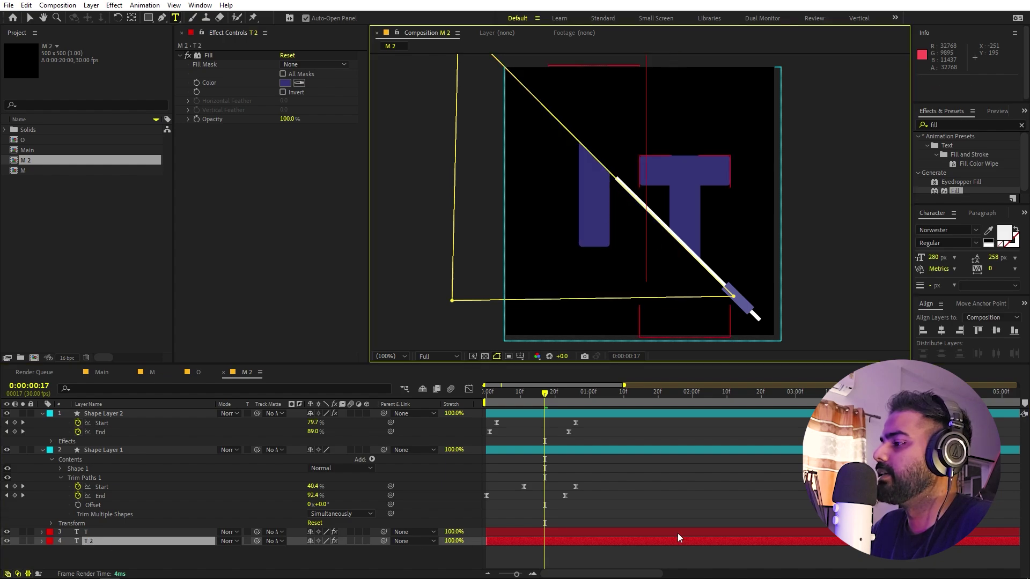
left_click(686, 523)
key("space")
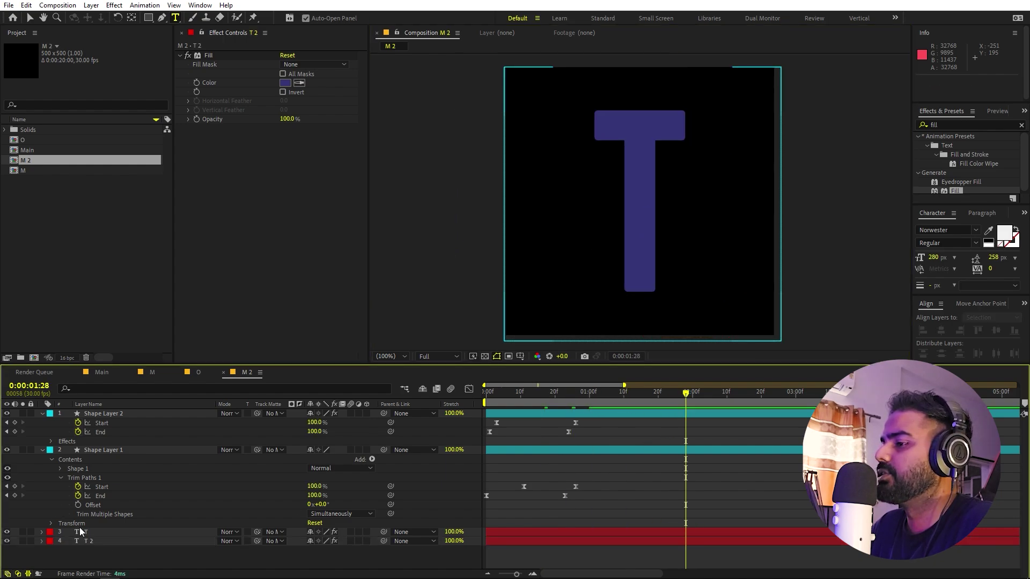
left_click(102, 539)
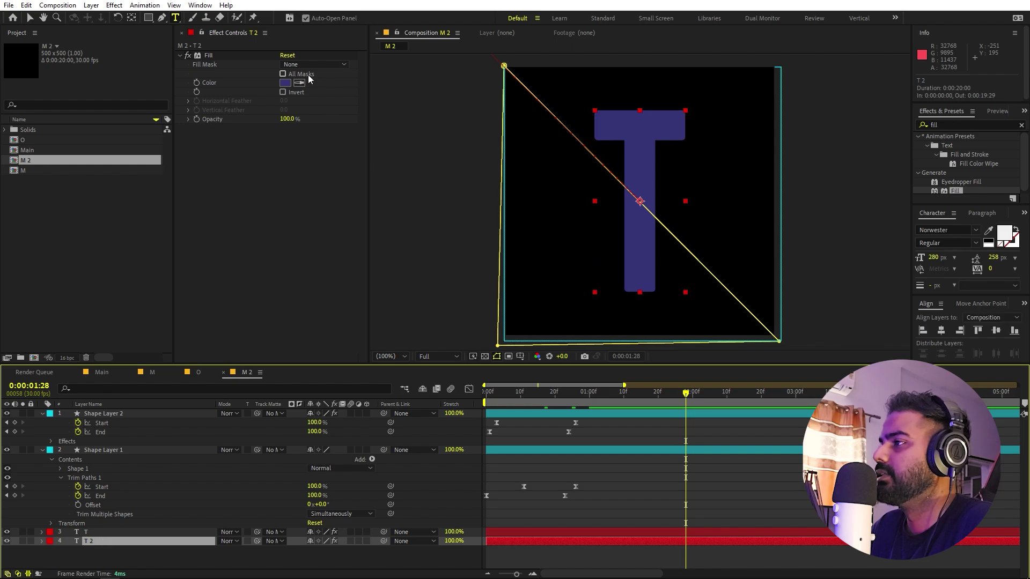
left_click(103, 414)
Step: Add the M, O, T, I, O2 and N compositions above the solid in the Main composition and scrub to 0:00:00:13
left_click(101, 373)
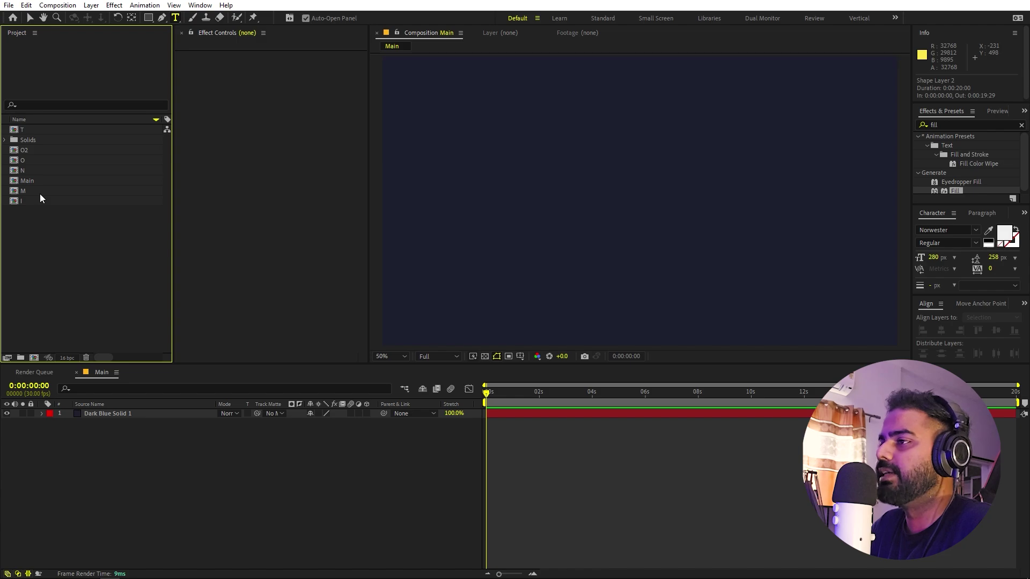
left_click(38, 193)
left_click_drag(33, 192, 115, 413)
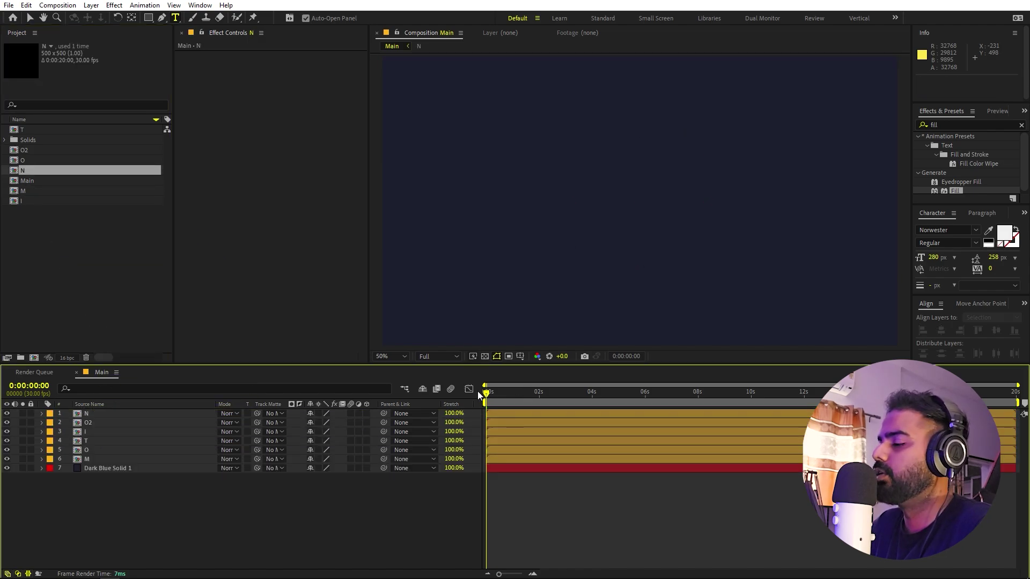
left_click_drag(486, 394, 497, 443)
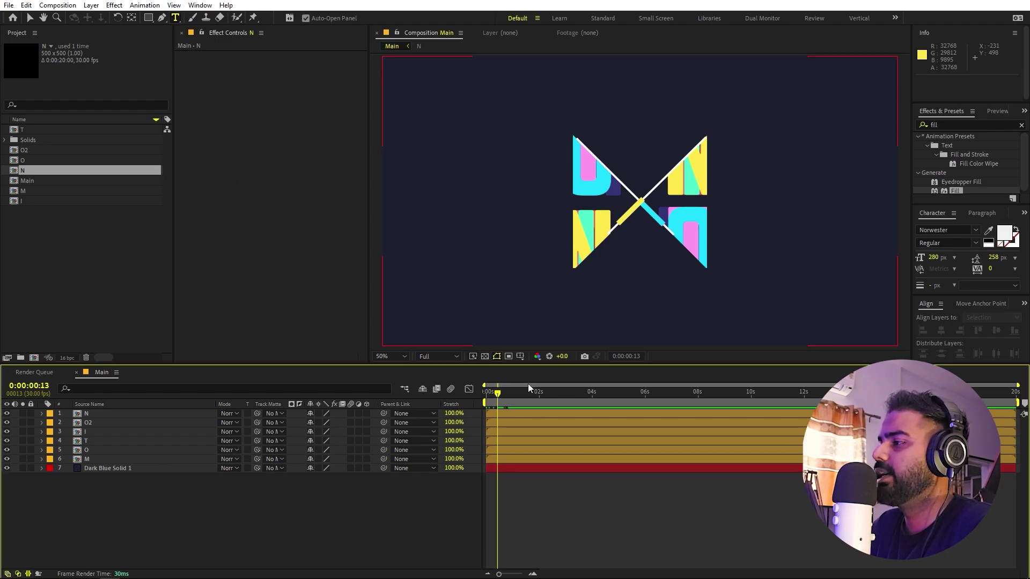
Step: Create a MOTION text layer and center it horizontally and vertically in the composition
left_click(501, 208)
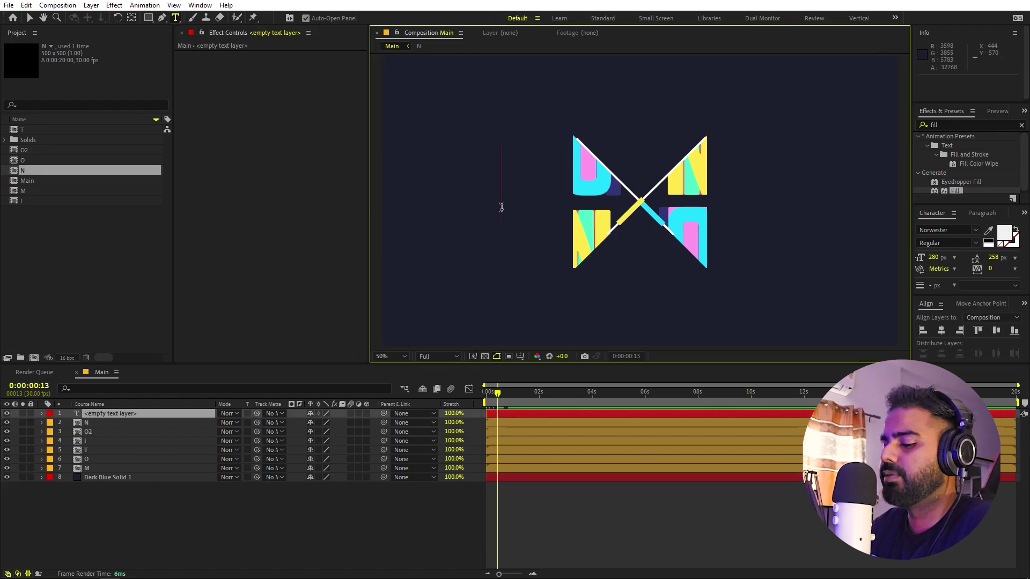
type("MOTION")
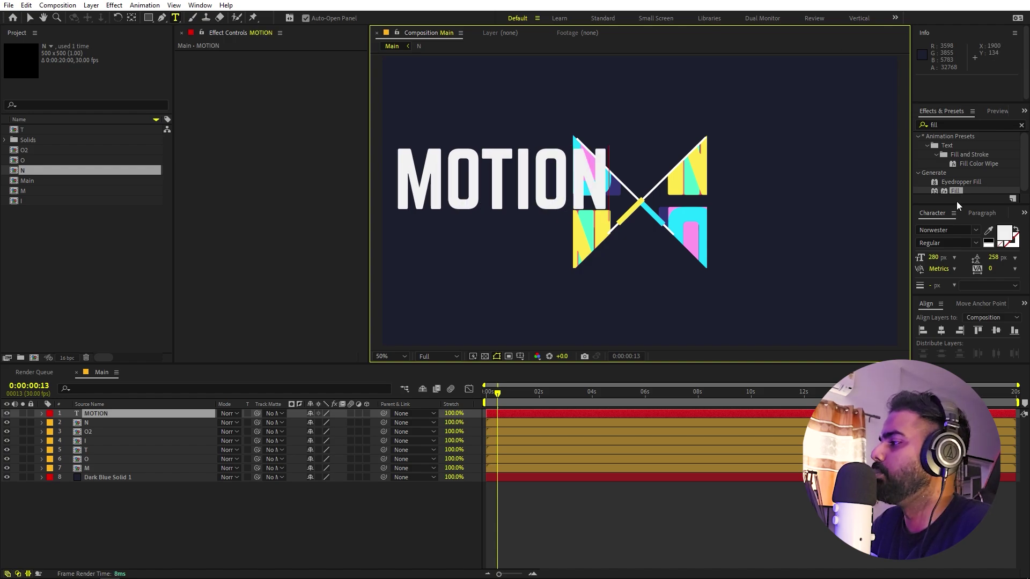
left_click(941, 331)
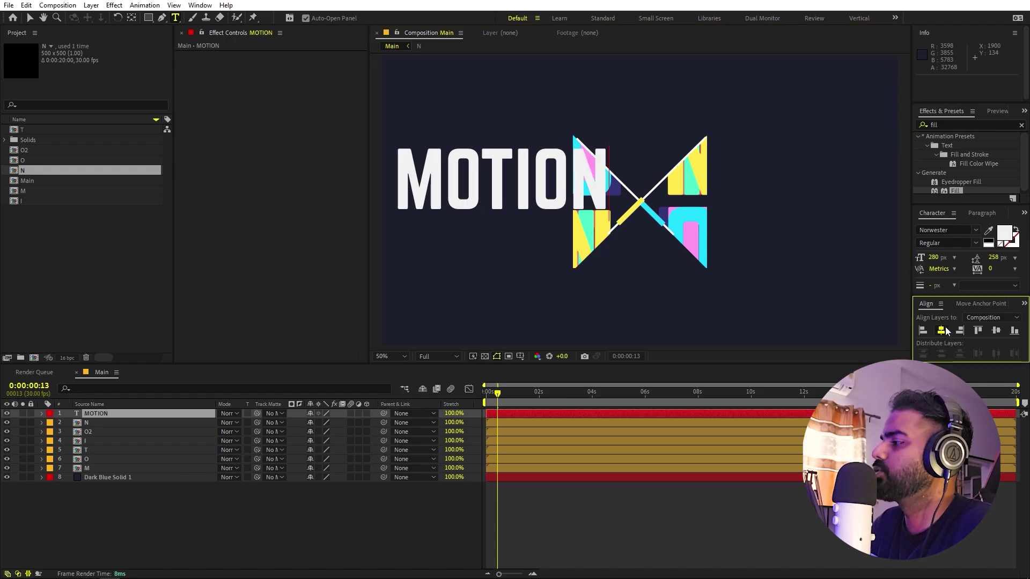
left_click(999, 330)
left_click(681, 516)
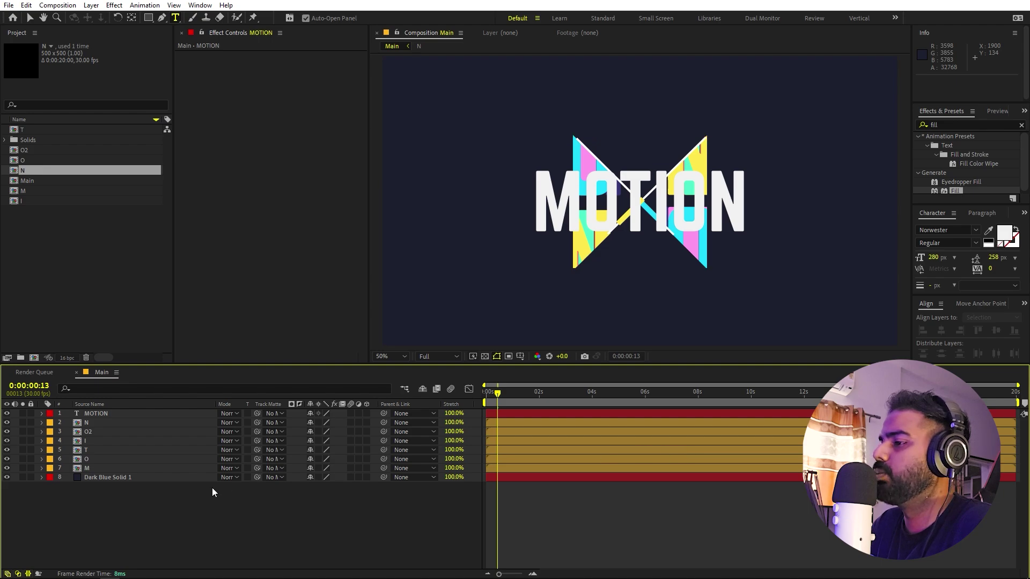
Step: Scale the MOTION text layer to 111% and center it in the composition again
left_click(125, 416)
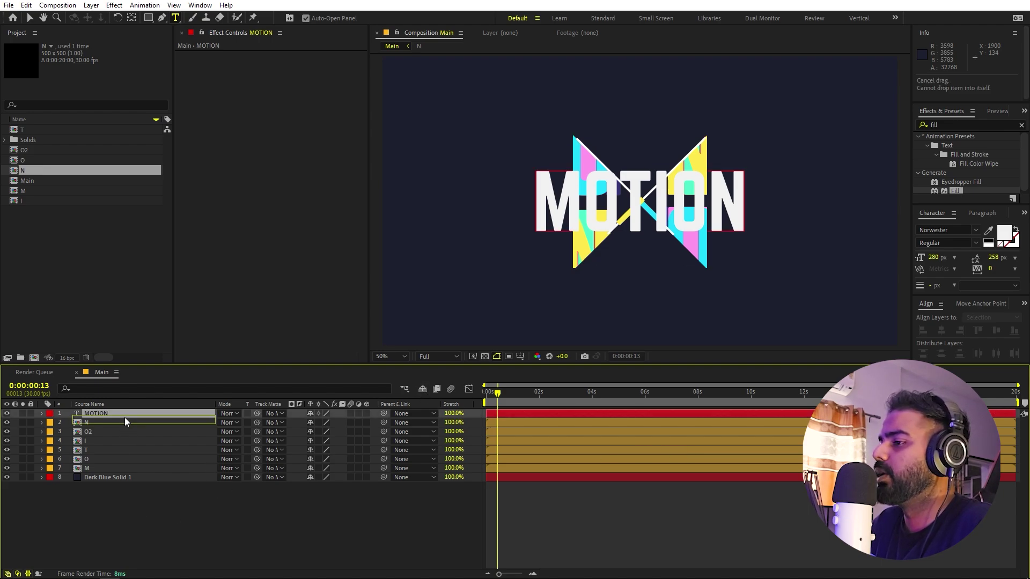
key("s")
left_click_drag(324, 423, 385, 422)
left_click(938, 332)
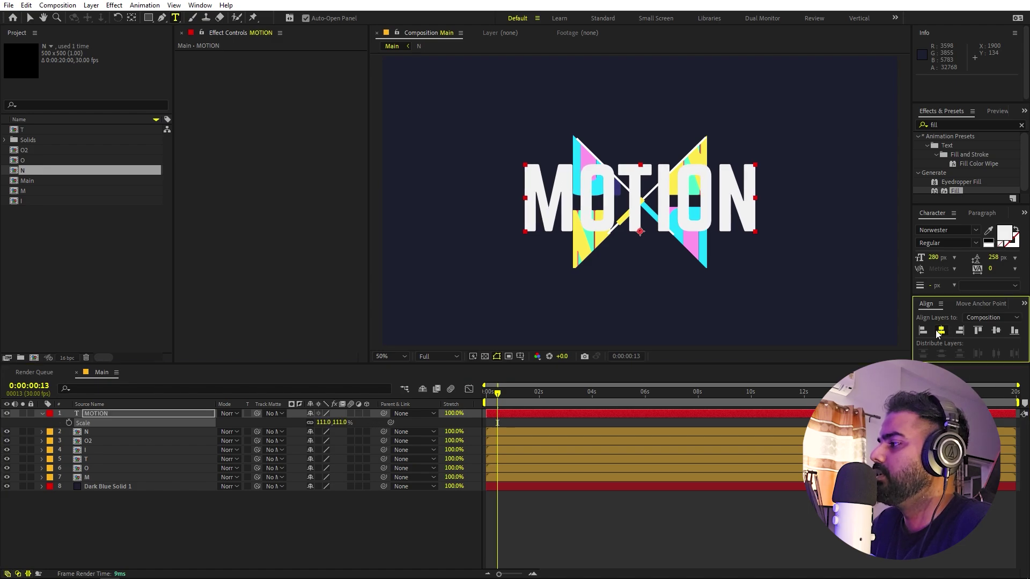
left_click(999, 331)
left_click(651, 528)
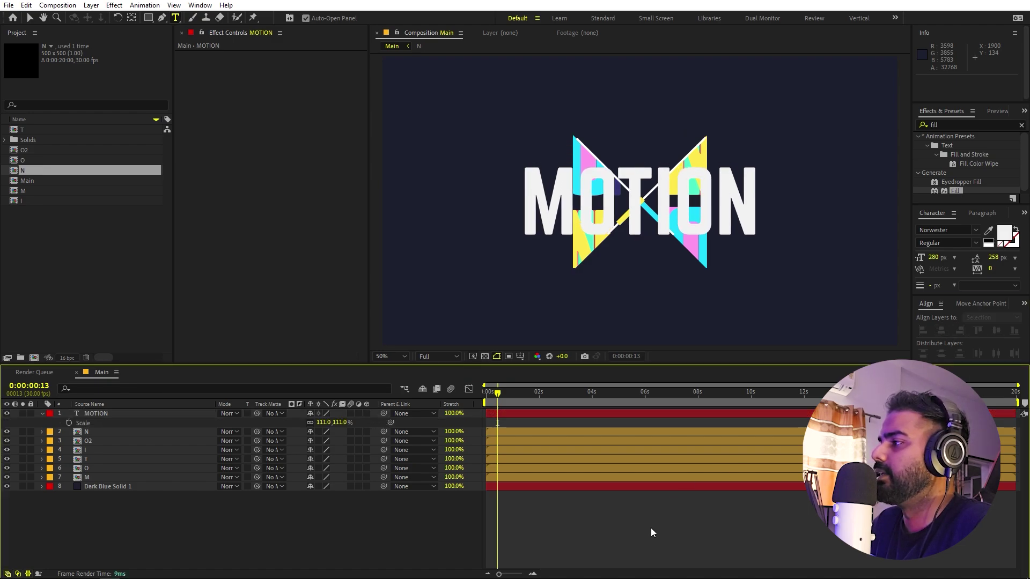
Step: At 0:00:02:26, scale all six letter composition layers to 73.7% to match the height of the MOTION text
key("v")
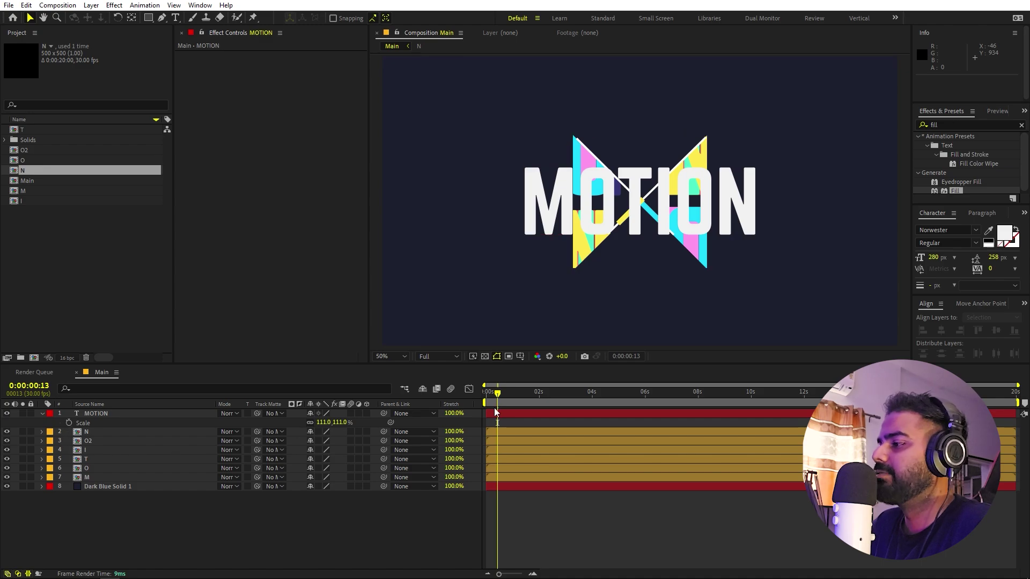
left_click_drag(498, 395, 543, 395)
key("space")
left_click(94, 475)
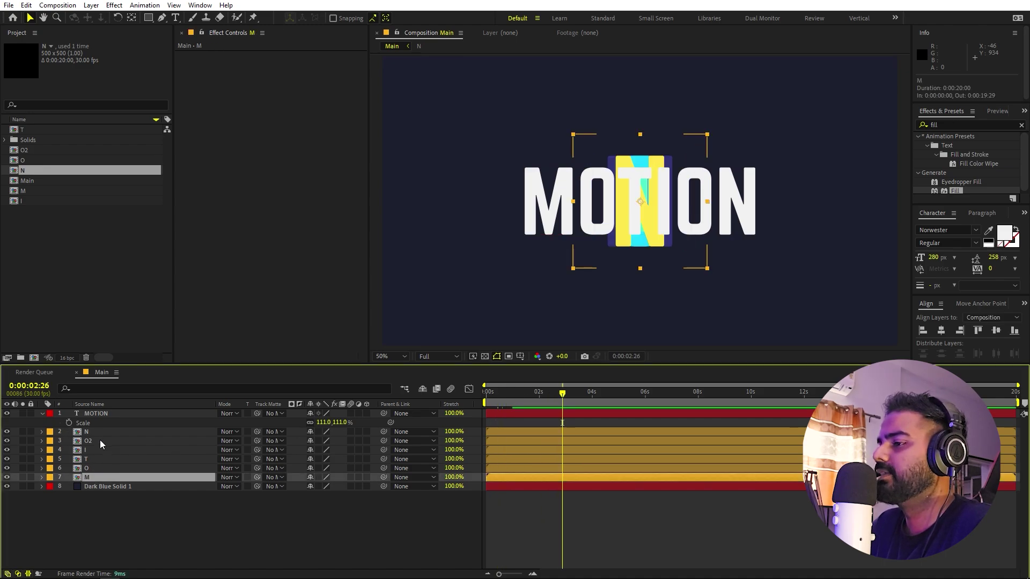
left_click(100, 431, "shift")
key("s")
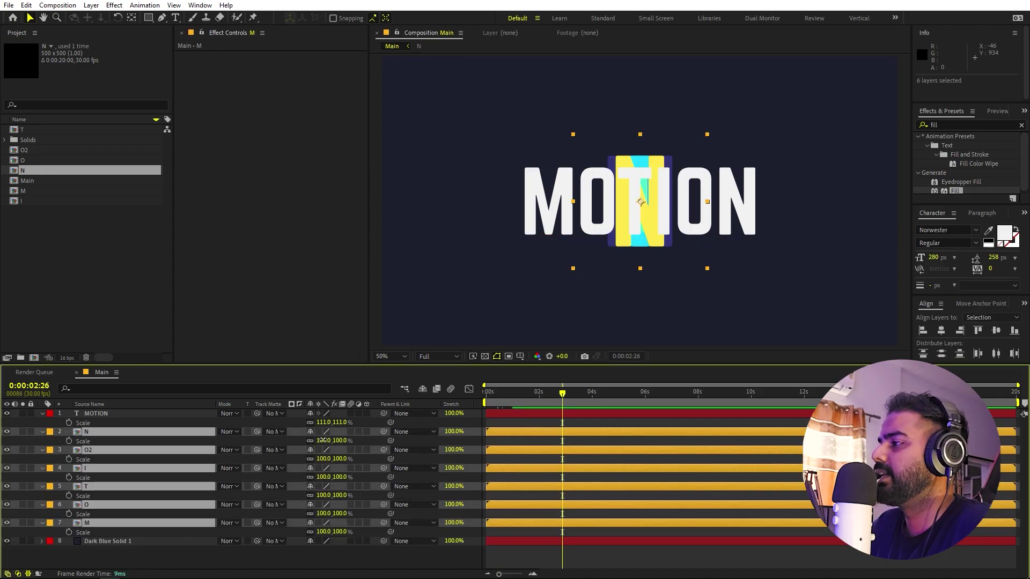
left_click_drag(323, 441, 186, 440)
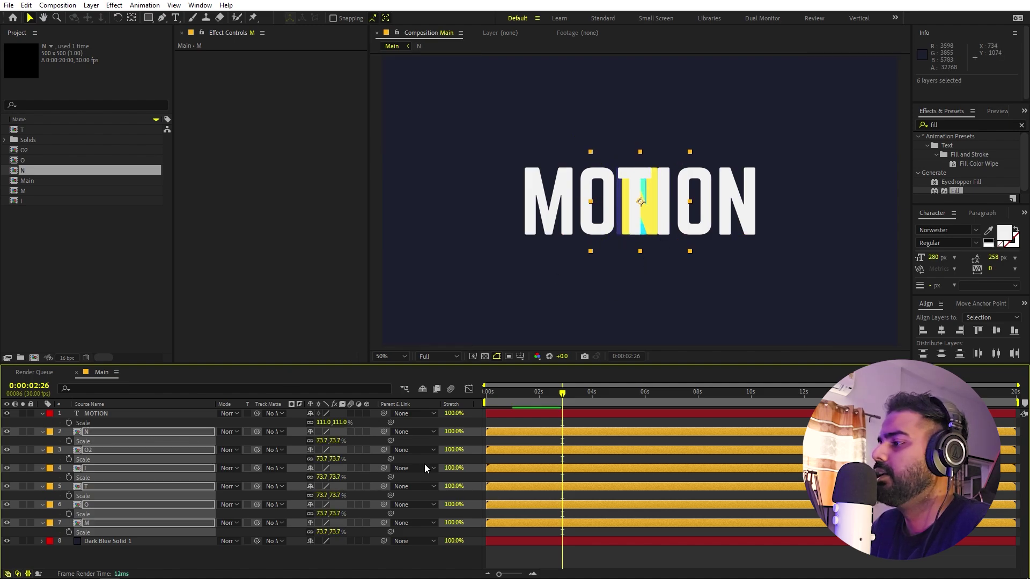
left_click(548, 429)
Step: Align layer M to the composition's left edge and layer N to its right edge
left_click(504, 522)
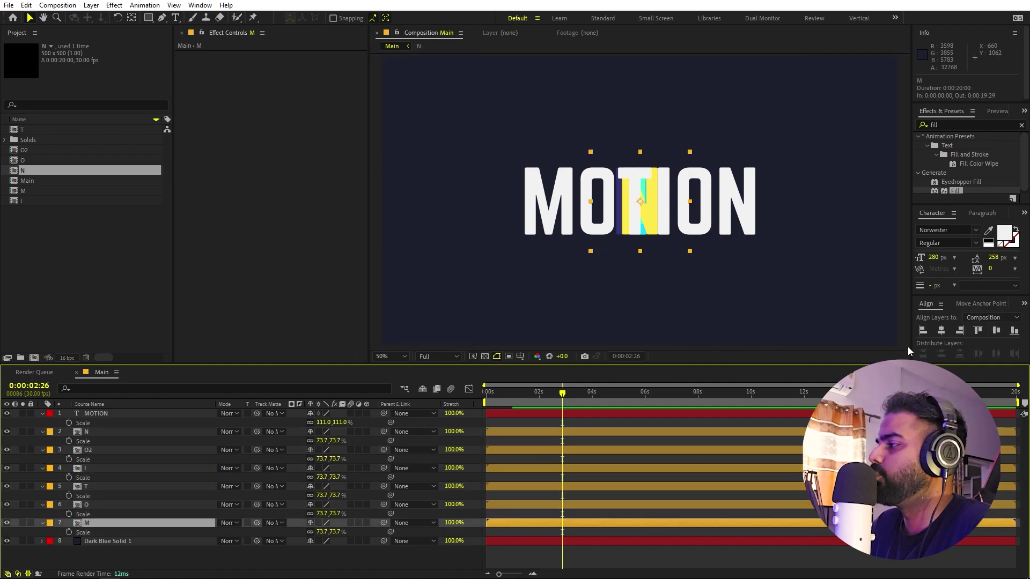
left_click(923, 331)
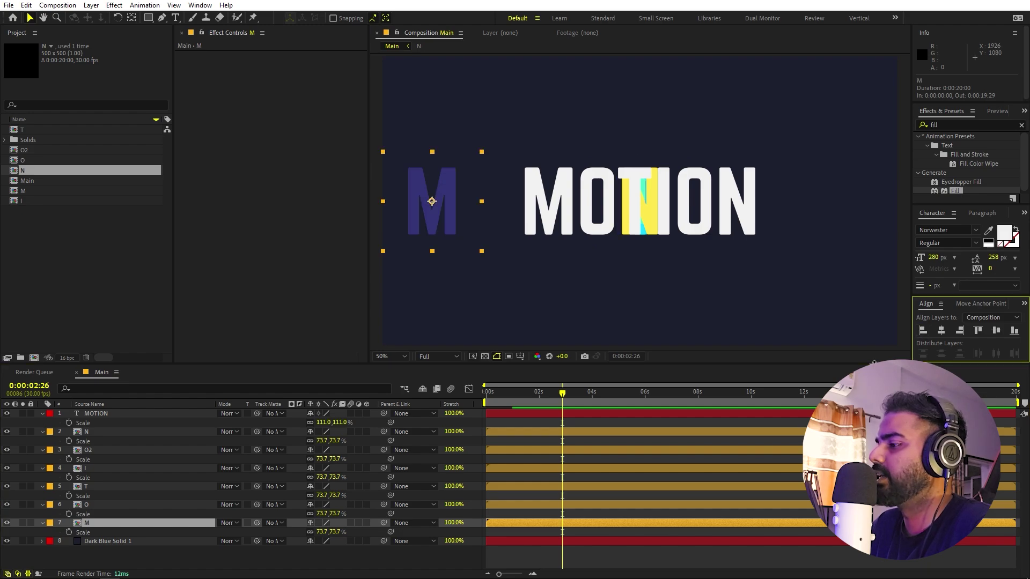
left_click(91, 433)
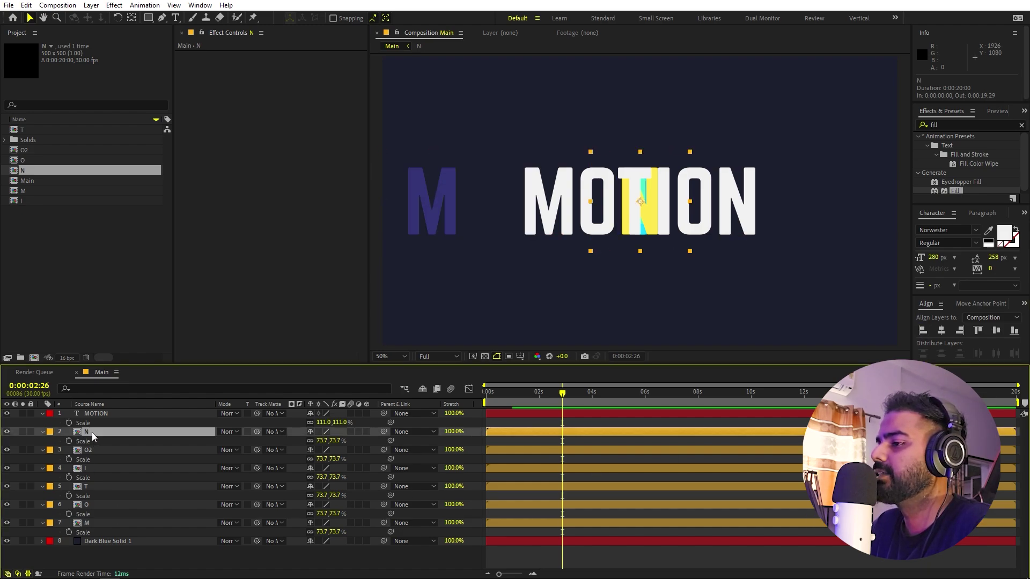
left_click(960, 331)
Step: Distribute the six letter layers from M to N evenly across the composition horizontally
left_click_drag(952, 296, 952, 277)
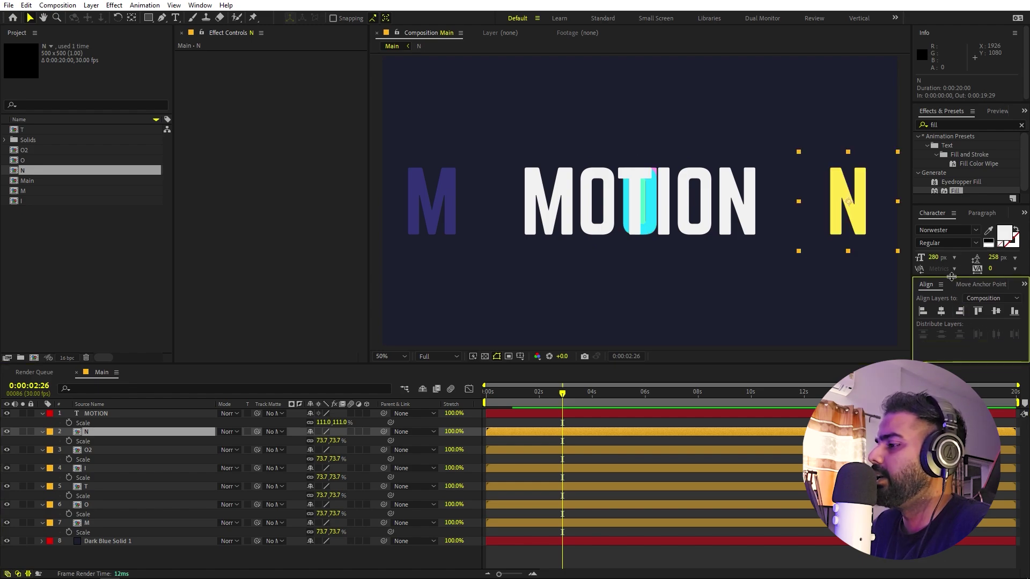
left_click(91, 523)
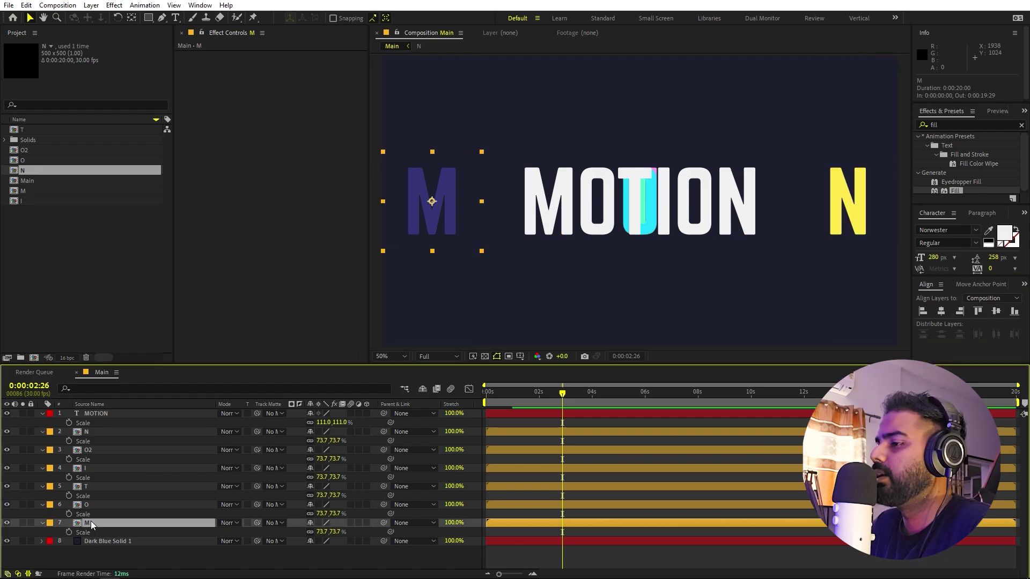
left_click(96, 433, "shift")
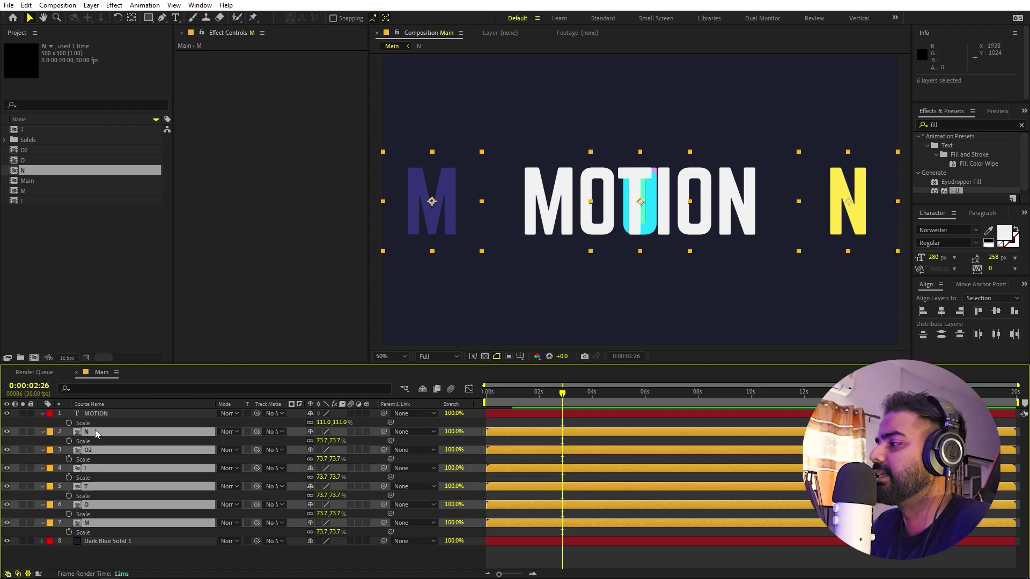
left_click(996, 335)
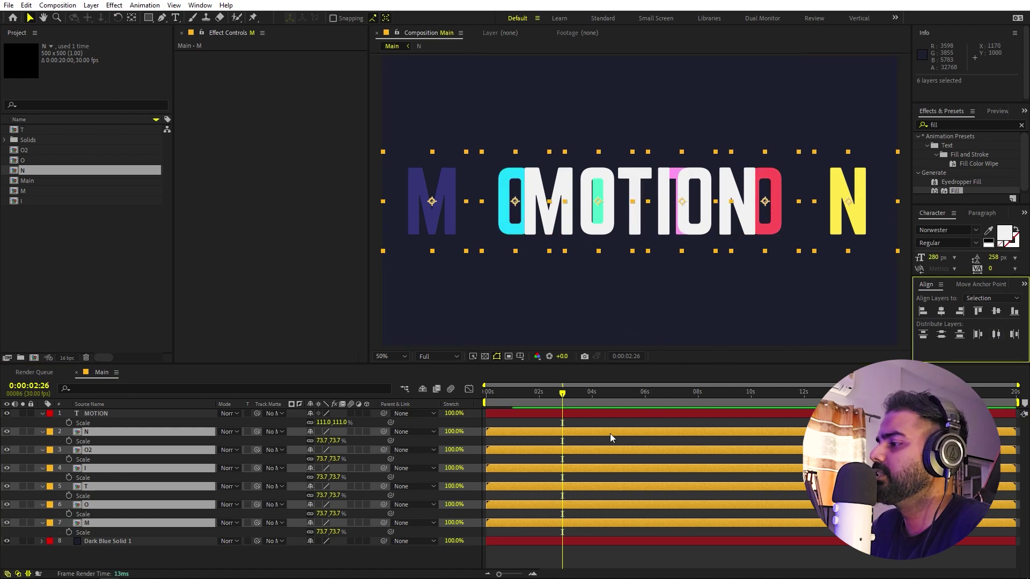
Step: Deselect the layers, go to 0:00:00:17 and hide the MOTION reference text layer
left_click(584, 416)
key("ctrl+shift+a")
left_click_drag(561, 404, 501, 407)
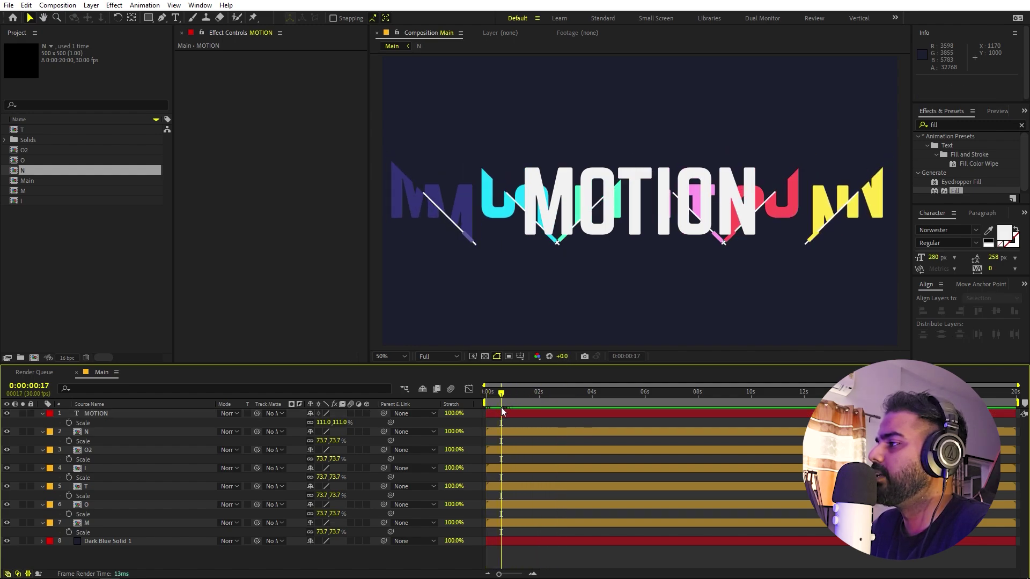
left_click(7, 413)
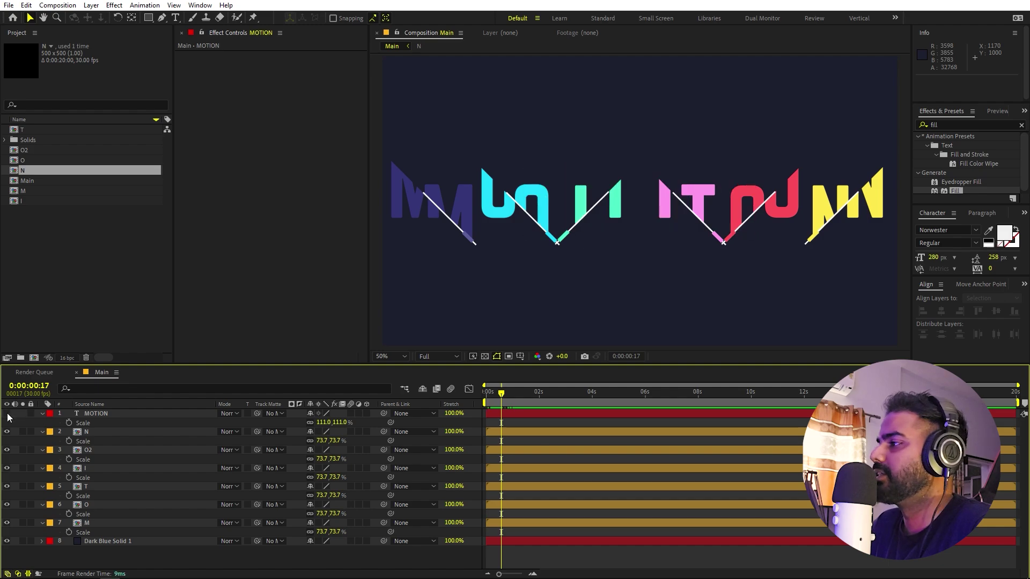
Step: Set Position keyframes at 0:00:00:17 on layers O and O2
left_click(766, 212)
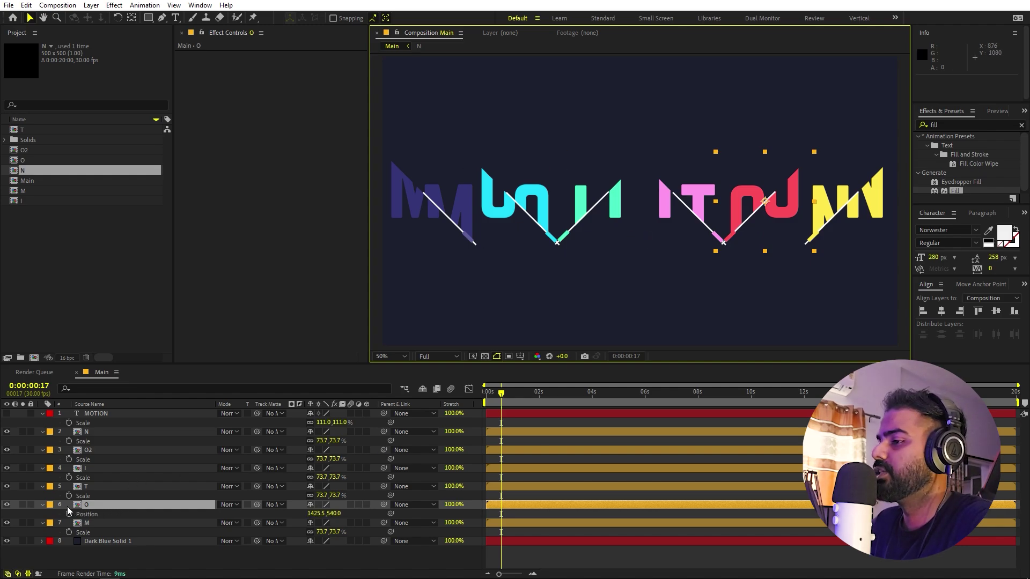
left_click(69, 515)
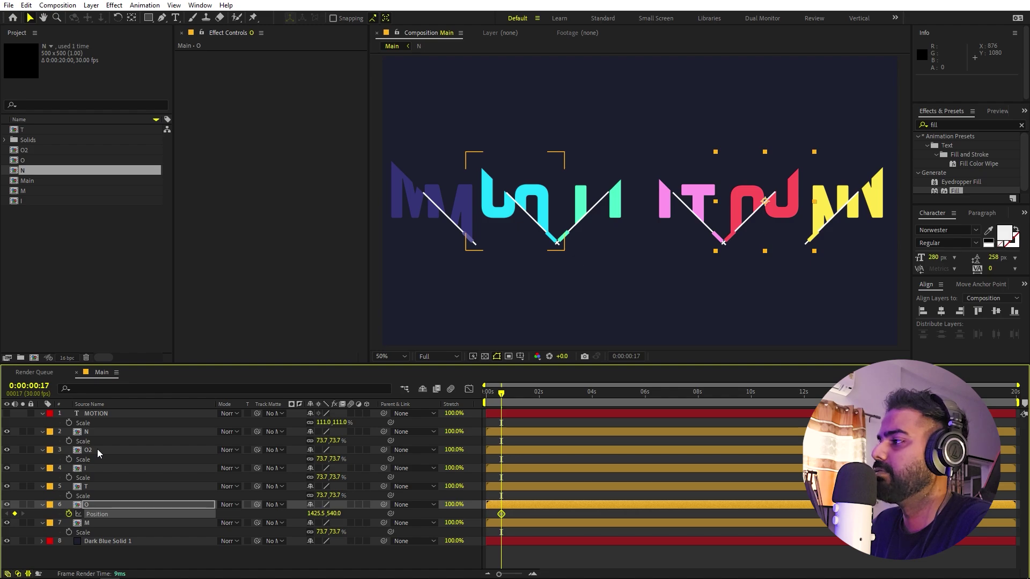
left_click(97, 450)
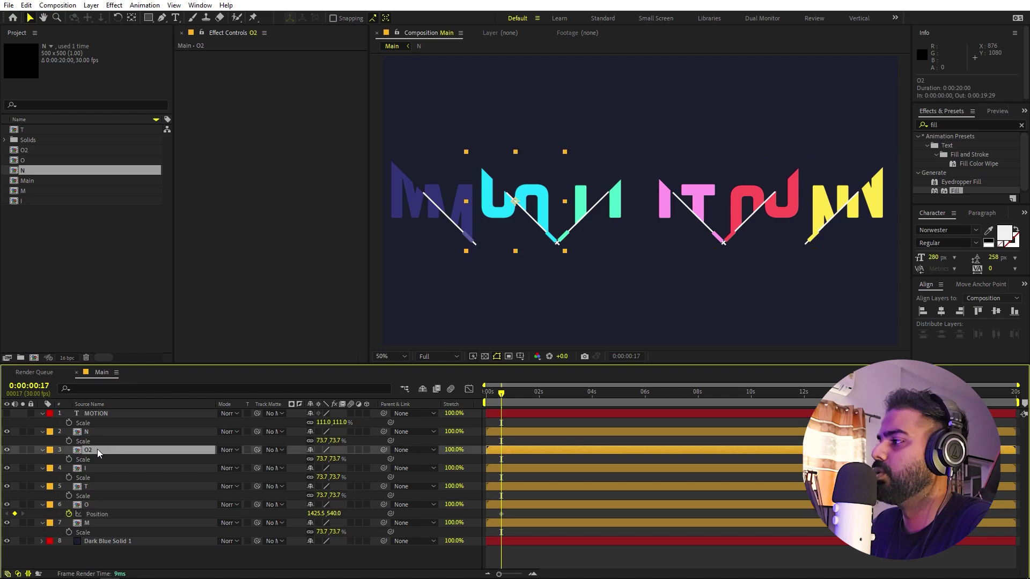
left_click(68, 459)
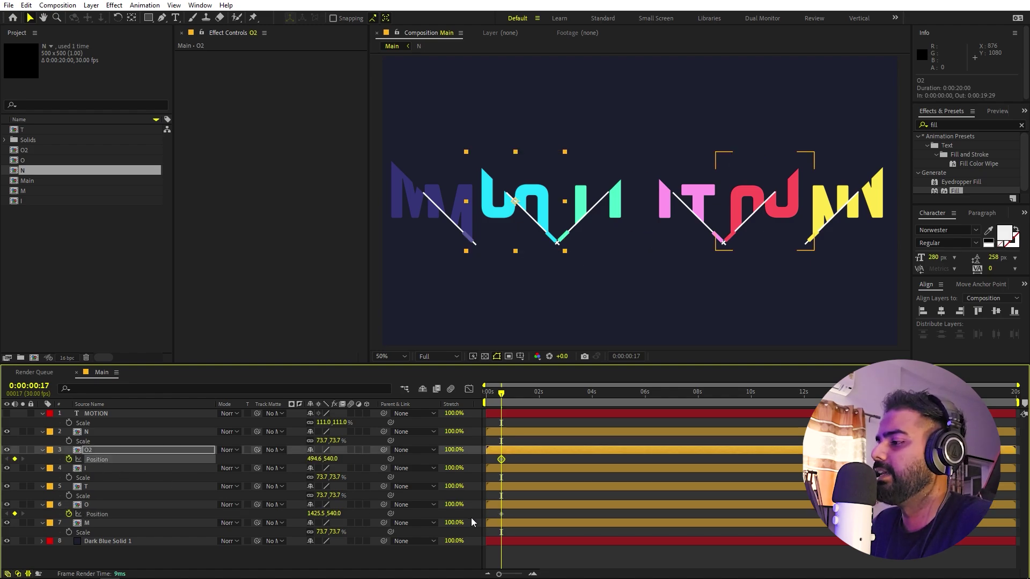
Step: At 0:00:01:10, swap the two O letters by pasting O's Position keyframe onto O2 and O2's starting one onto O
left_click(502, 514)
key("ctrl+c")
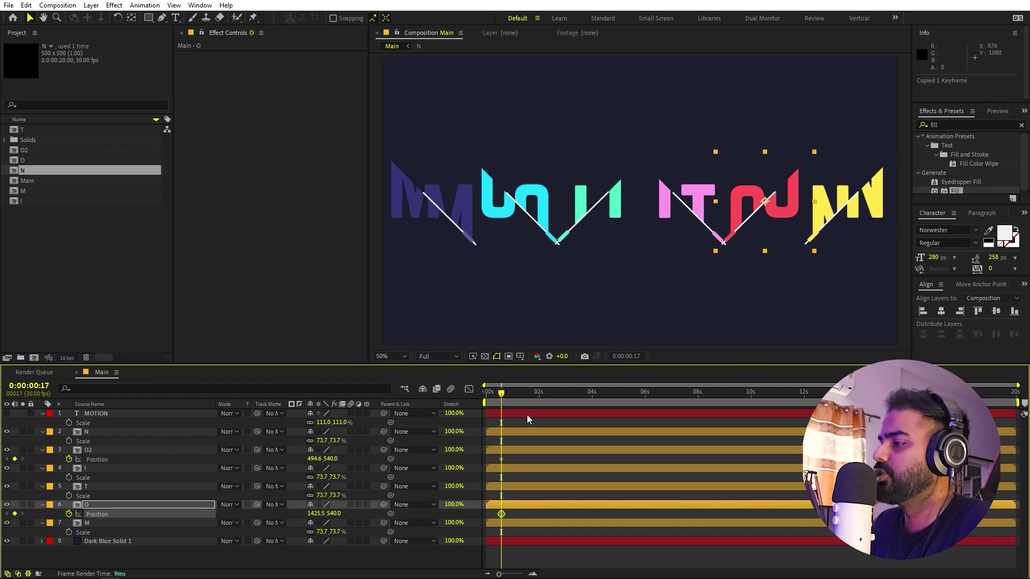
left_click_drag(512, 395, 521, 394)
left_click(516, 449)
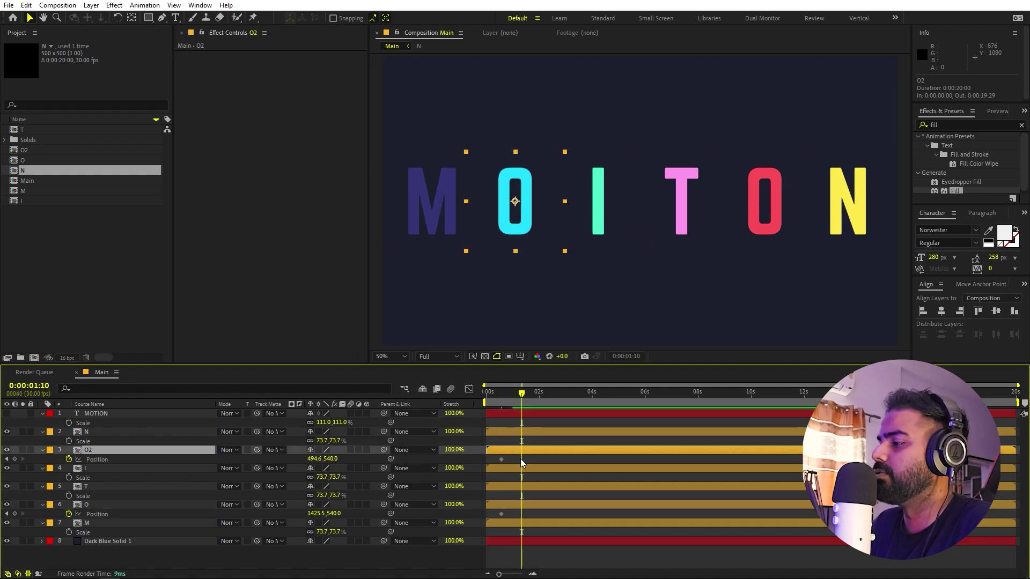
key("ctrl+v")
left_click(502, 459)
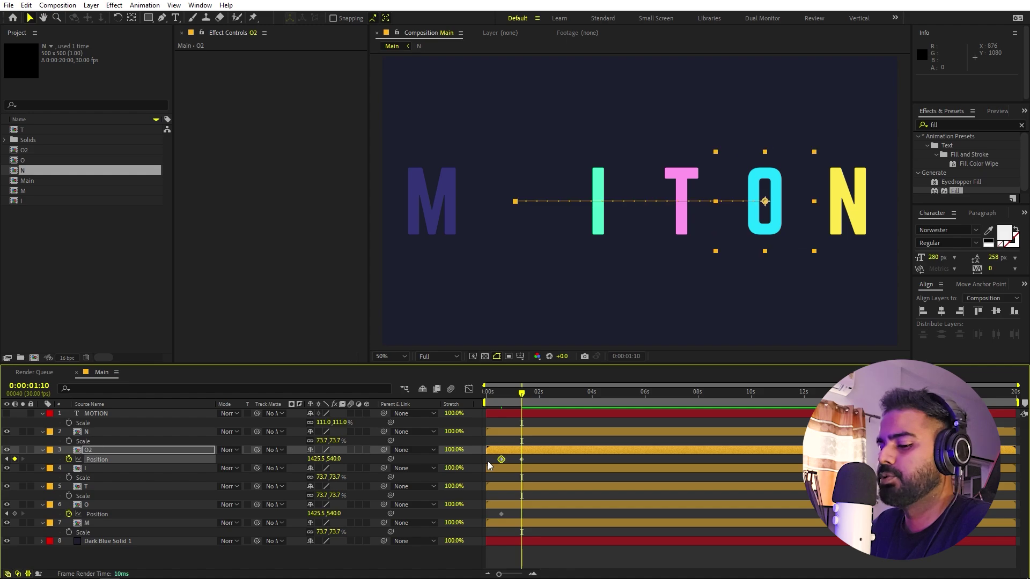
left_click(536, 505)
key("ctrl+v")
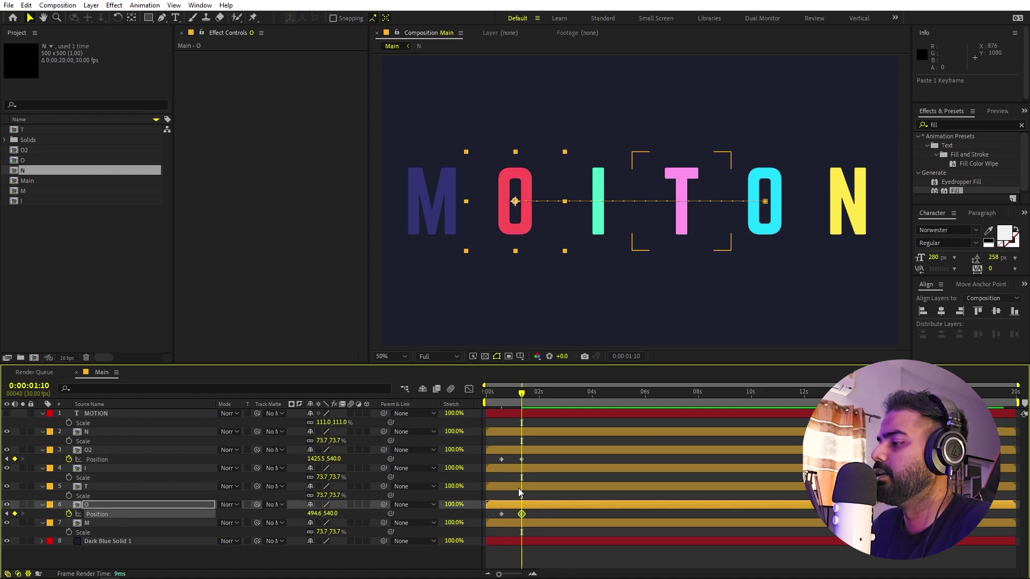
Step: Remove the Position animation from layers O2 and O, go to 0:00:02:21 and show the MOTION reference text layer
left_click(68, 459)
left_click(69, 514)
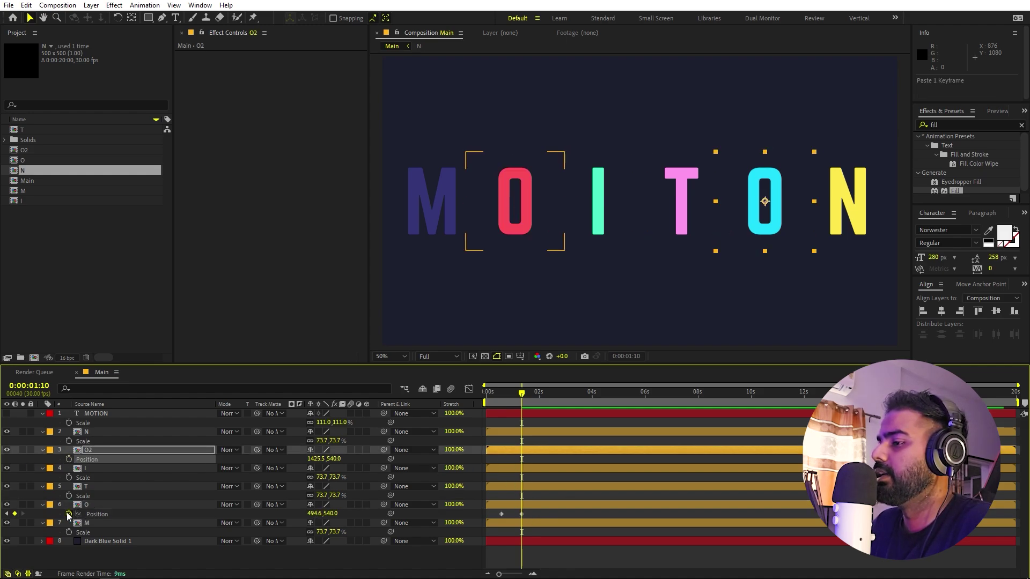
left_click_drag(517, 394, 558, 431)
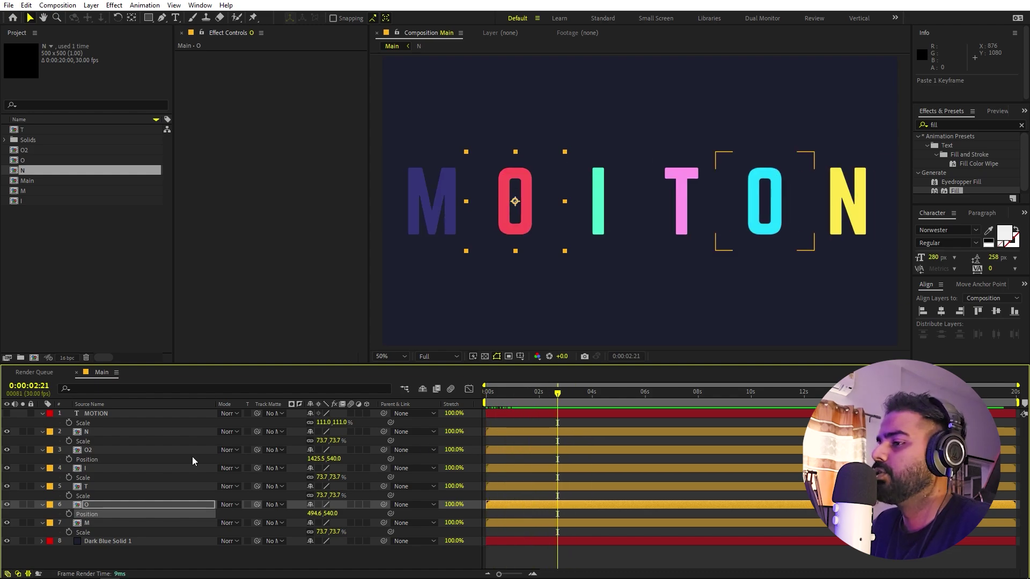
left_click(7, 414)
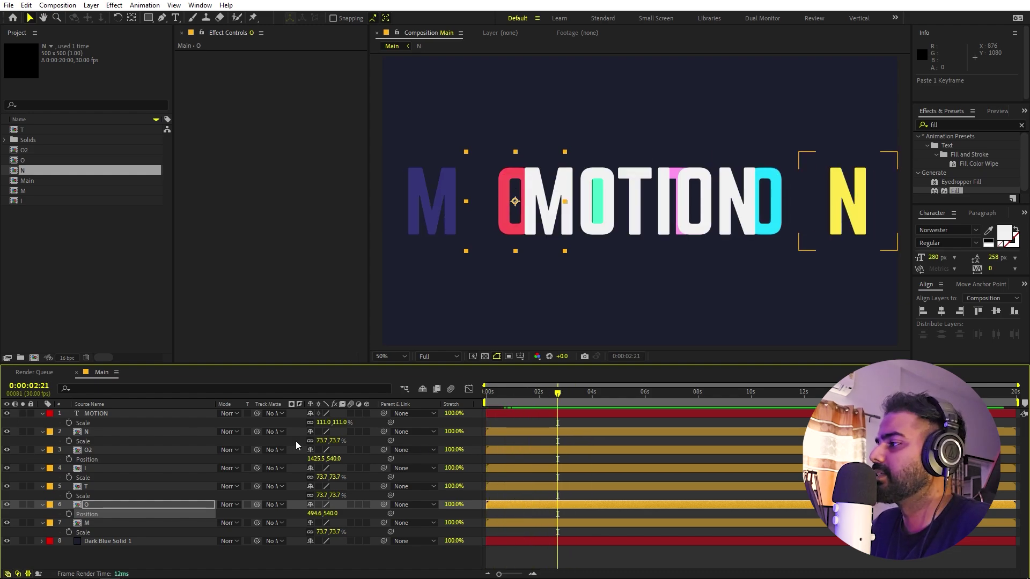
Step: Set Position keyframes at 0:00:01:09 on all six letter layers from M to N
mouse_move(527, 413)
left_mouse_down()
mouse_move(478, 406)
mouse_move(520, 401)
left_mouse_up()
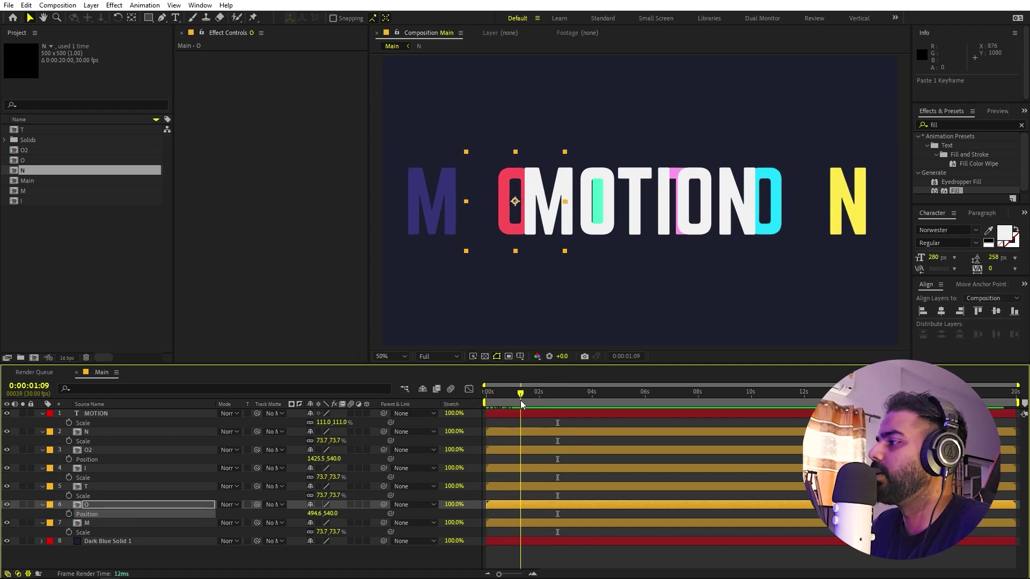
left_click(112, 519)
left_click(102, 432, "shift")
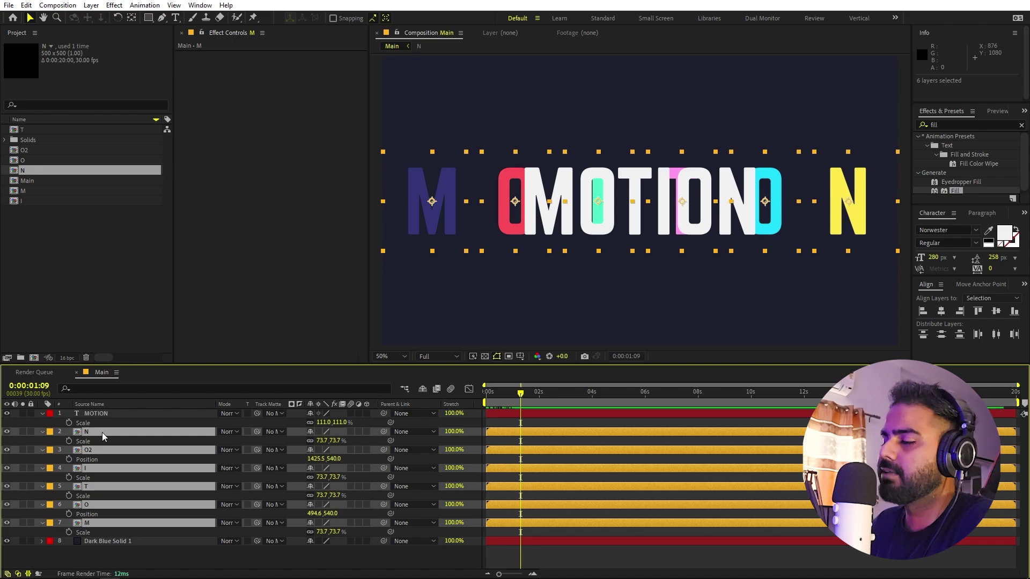
key("alt+shift+p")
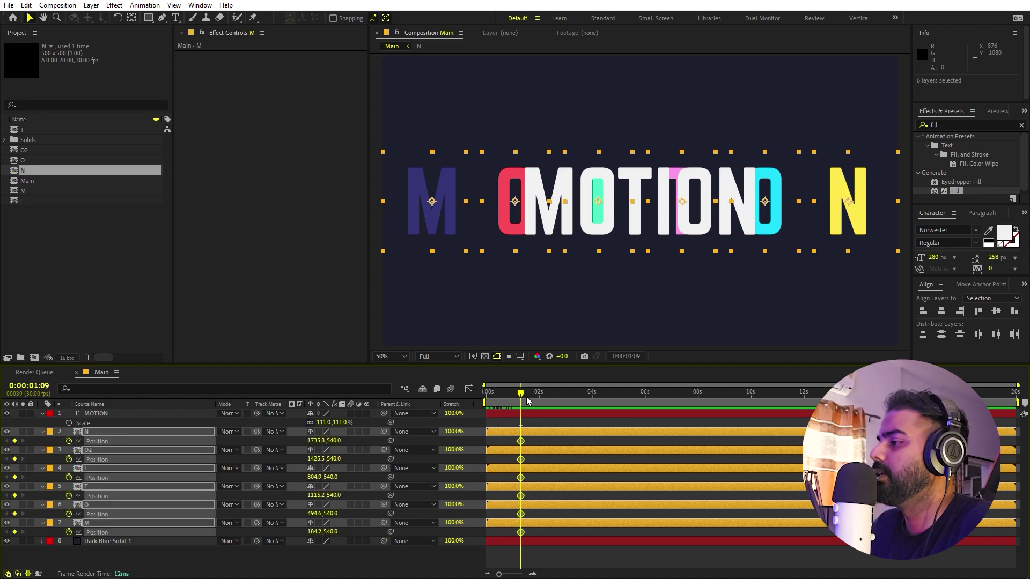
Step: At 0:00:02:07, move the M layer onto the M of the MOTION reference text, at X about 620
left_click_drag(527, 400, 546, 399)
left_click(553, 423)
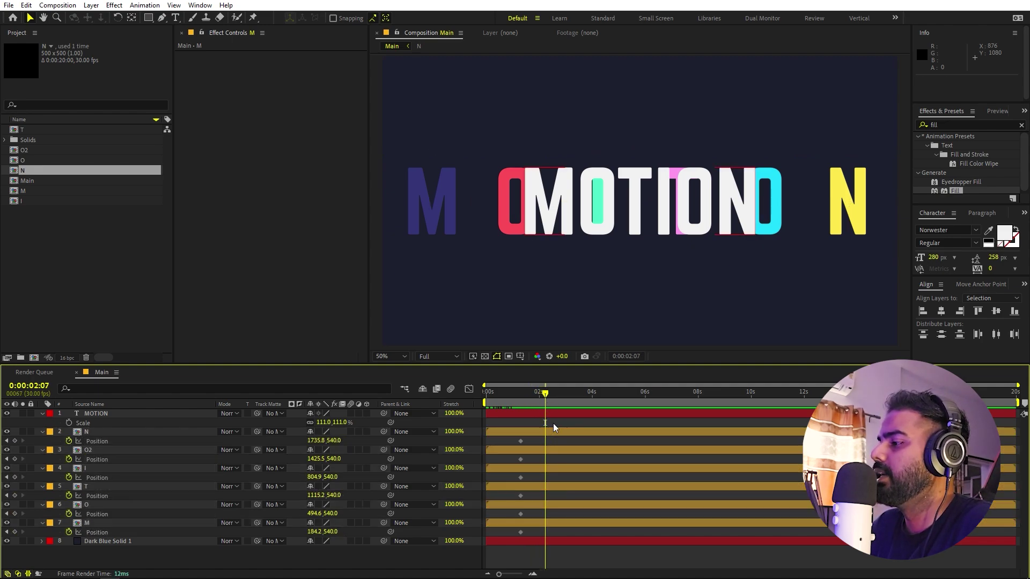
left_click(546, 524)
left_click_drag(432, 230, 544, 225)
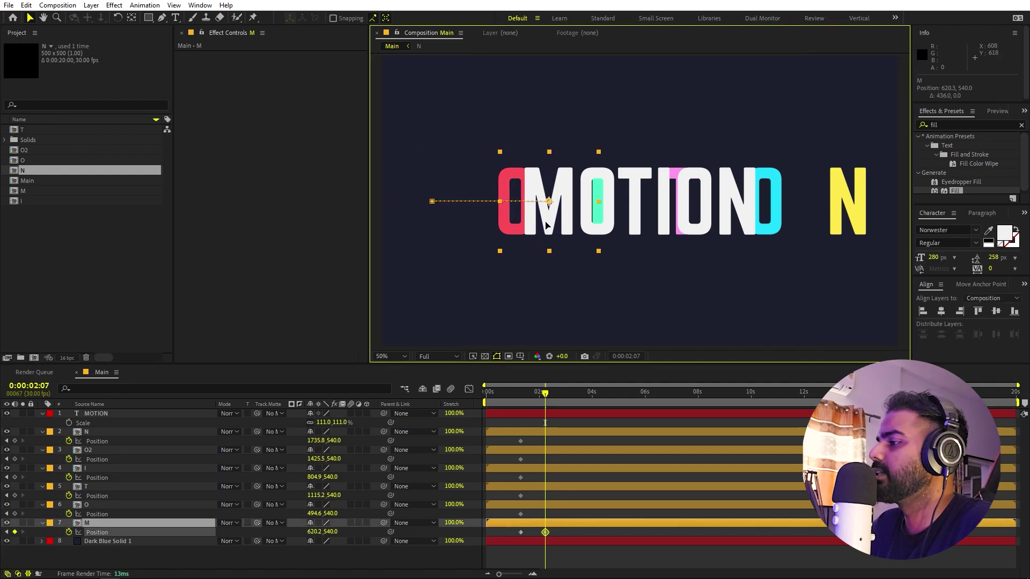
Step: Place the MOTION text layer directly below layer M and nudge M one pixel to the left to match the reference
left_click(95, 414)
left_click_drag(103, 525, 104, 531)
left_click(549, 214)
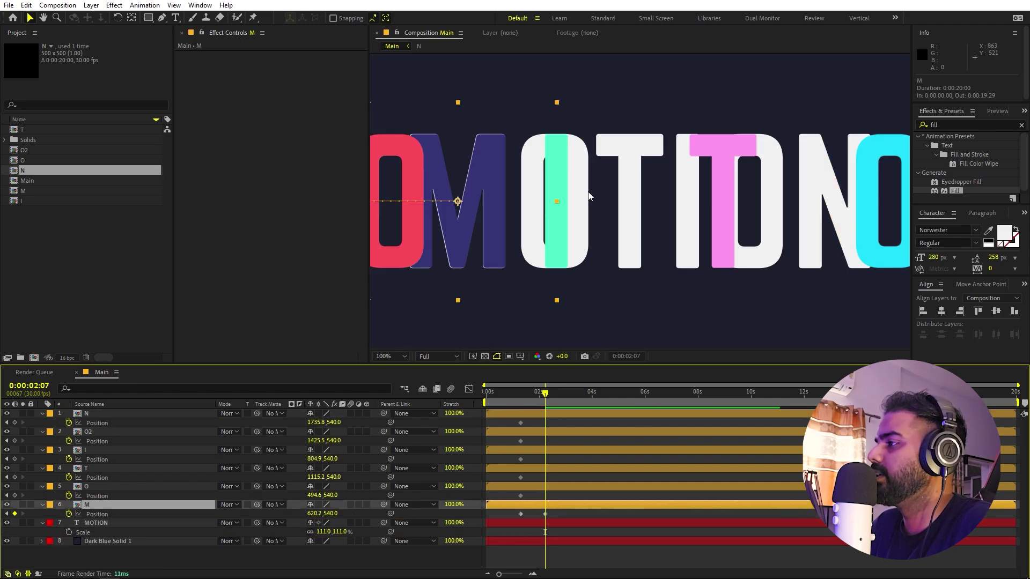
key("period")
left_click(455, 201)
key("Left")
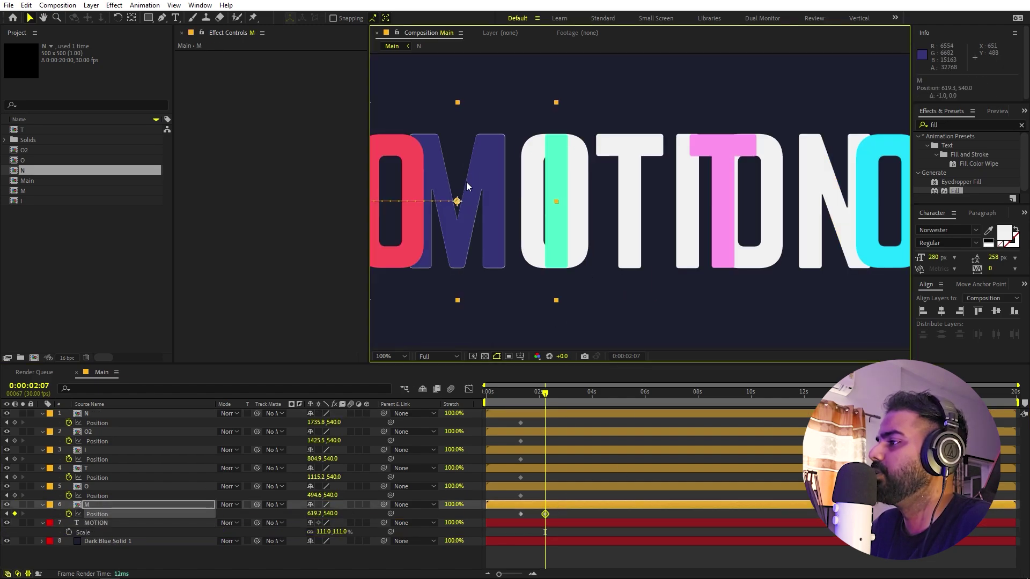
Step: Move the O, T, I, O2 and N layers onto their reference letters, at X about 799, 942, 1049, 1162 and 1324
left_click(556, 486)
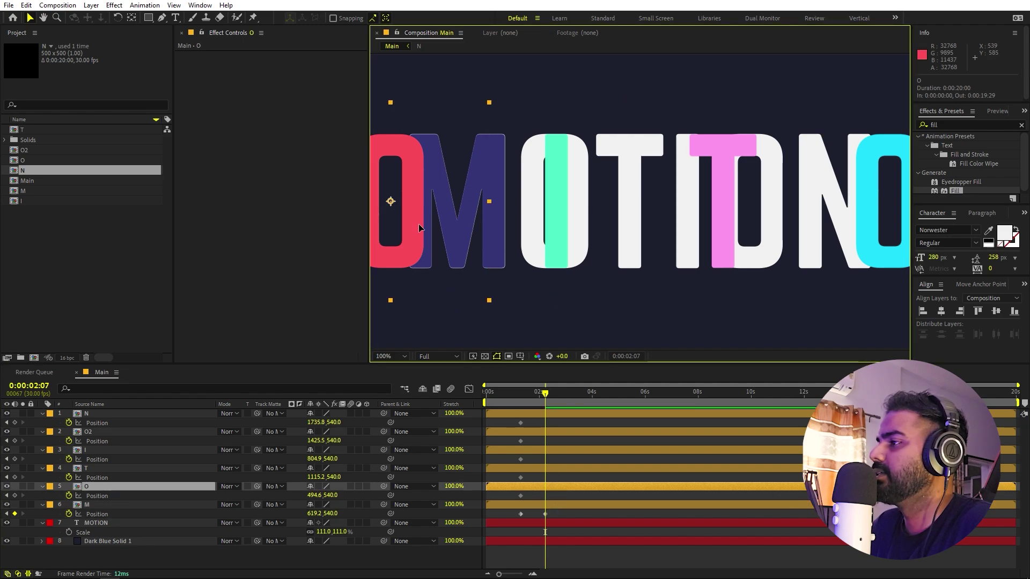
left_click_drag(419, 224, 578, 236)
key("ctrl+Up")
key("ctrl+v")
key("ctrl+Up")
key("ctrl+v")
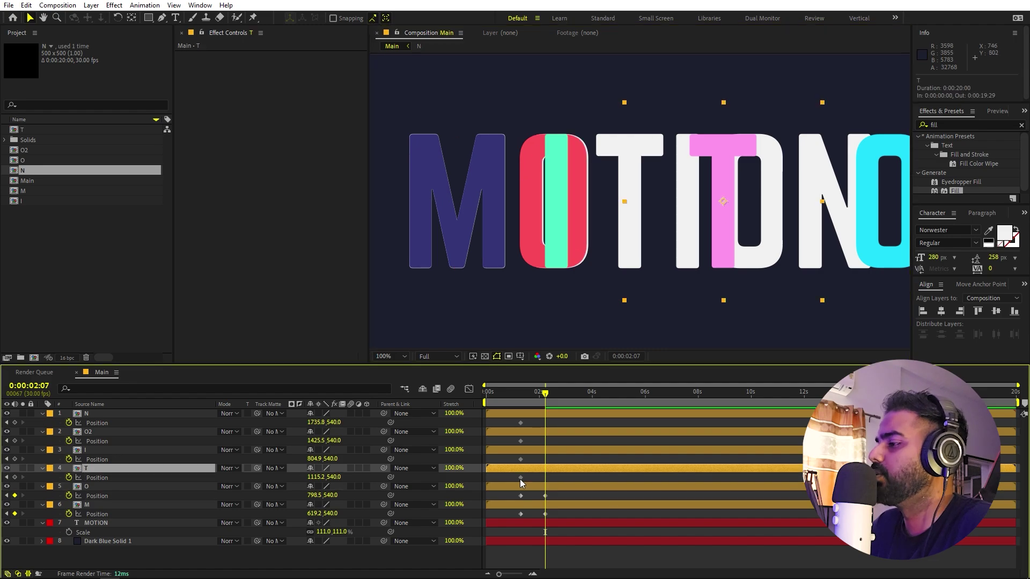
key("ctrl+Up")
key("ctrl+v")
key("ctrl+Up")
key("ctrl+v")
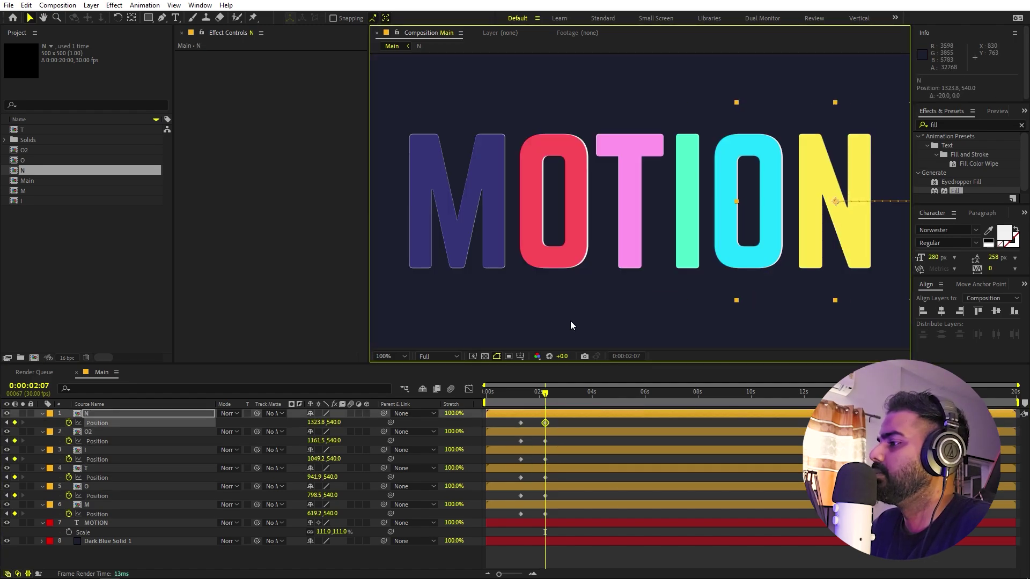
Step: Preview the letter animation from the start, hide the MOTION reference text layer and fit the composition in the viewer
scroll(573, 324, "down", 4)
key("Home")
key("space")
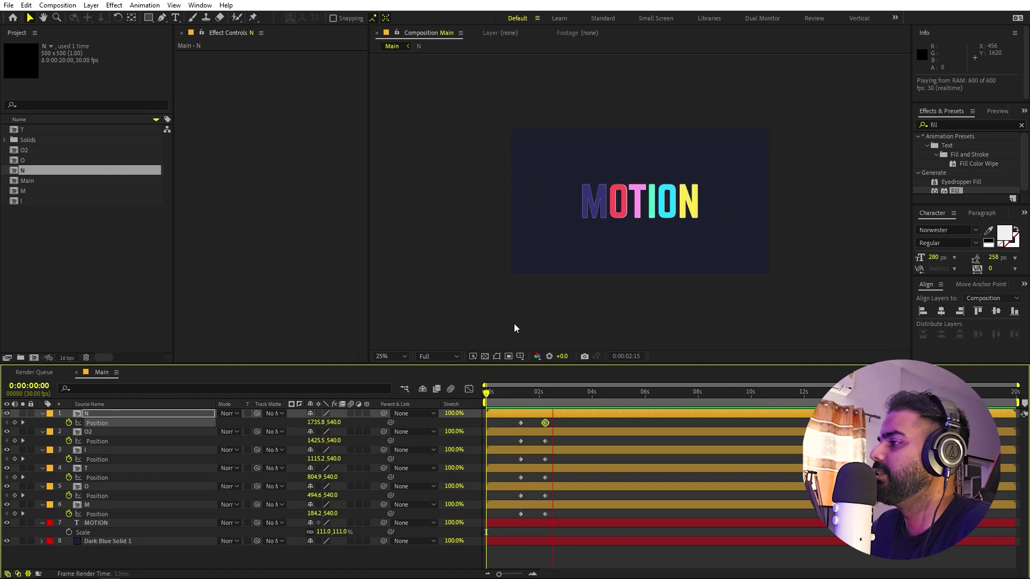
key("space")
left_click(397, 356)
left_click(377, 429)
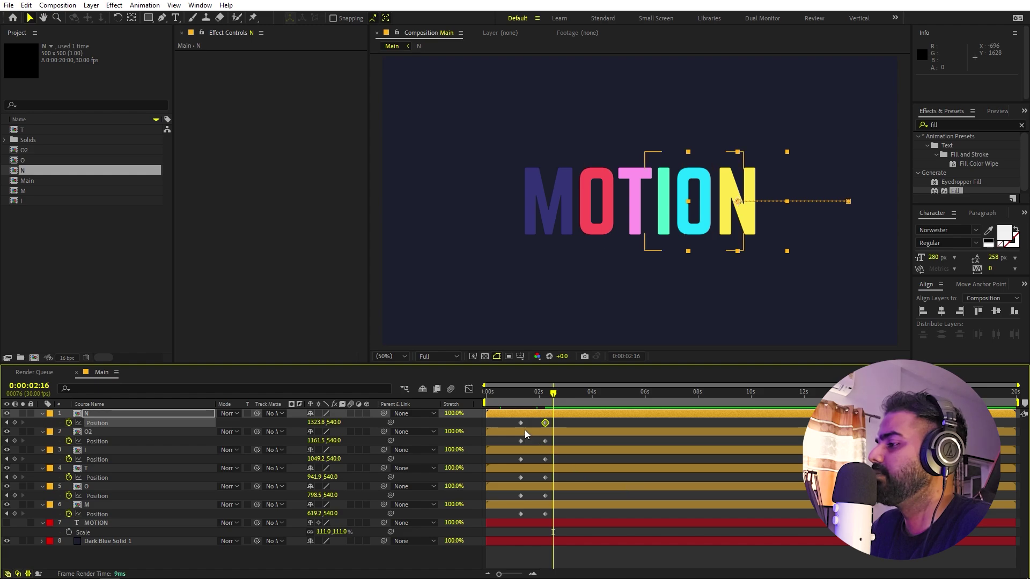
Step: Shift the first Position keyframes of all six letters a few frames earlier and preview the animation
left_click_drag(531, 423, 514, 513)
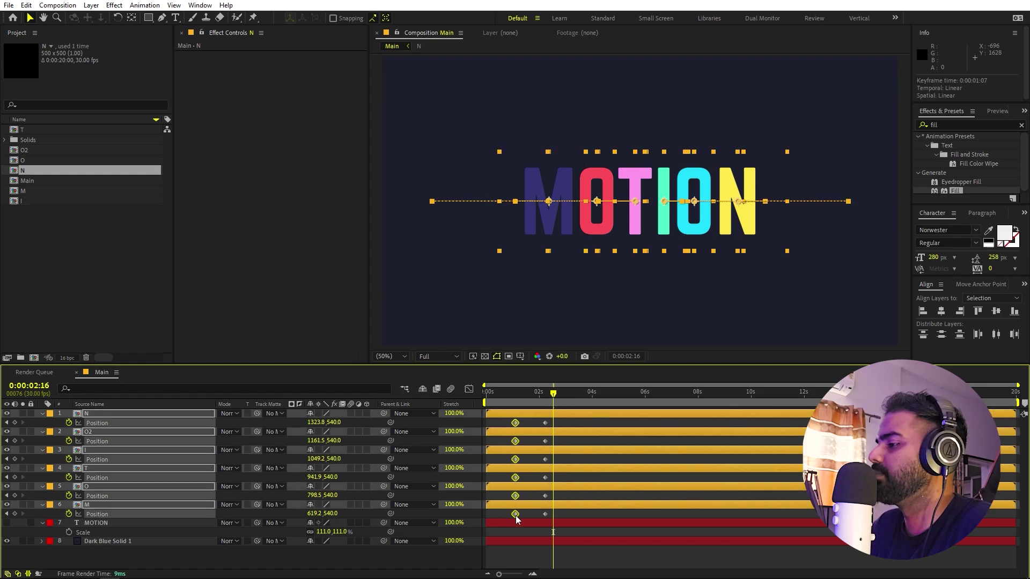
key("Home")
key("space")
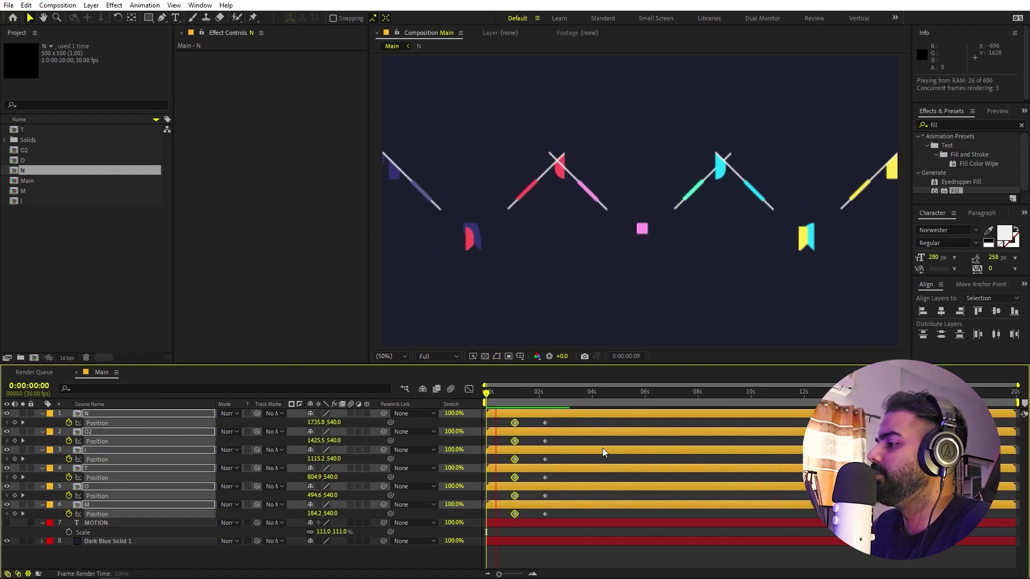
key("space")
Step: Apply Easy Ease to all Position keyframes of the six letters, display their speed graph and preview the motion
left_click_drag(476, 513, 558, 420)
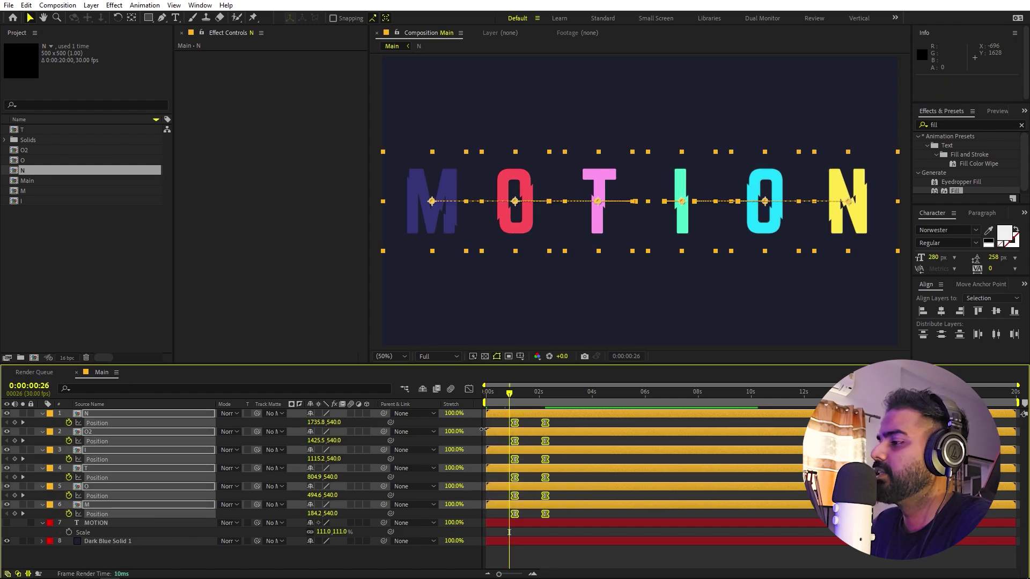
key("F9")
left_click(469, 389)
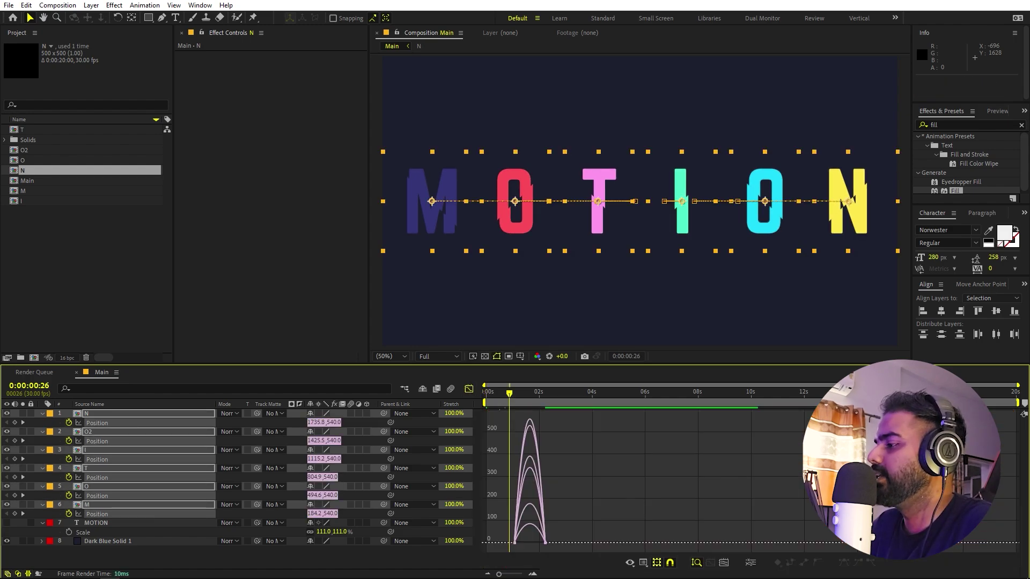
left_click(724, 563)
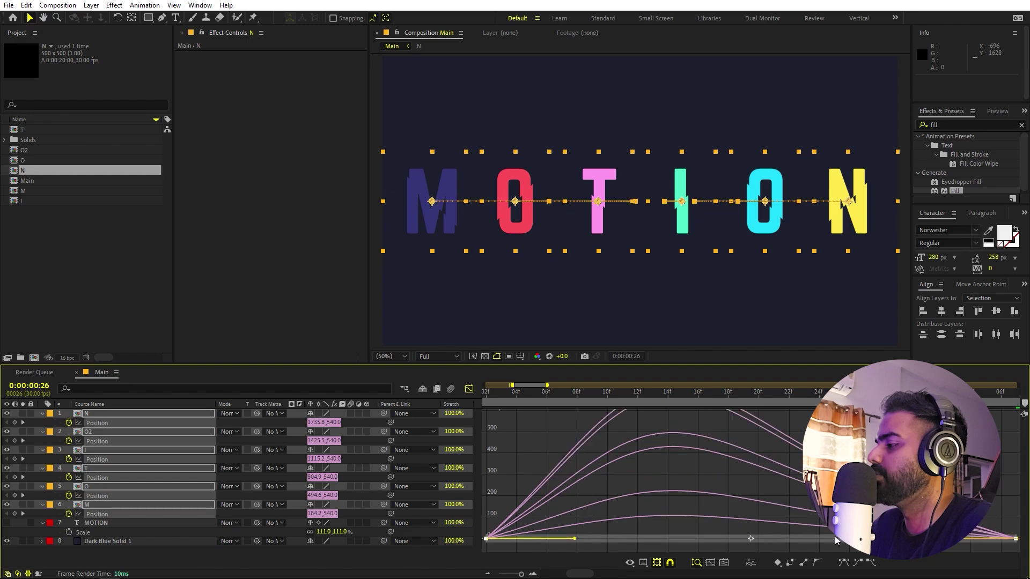
key("space")
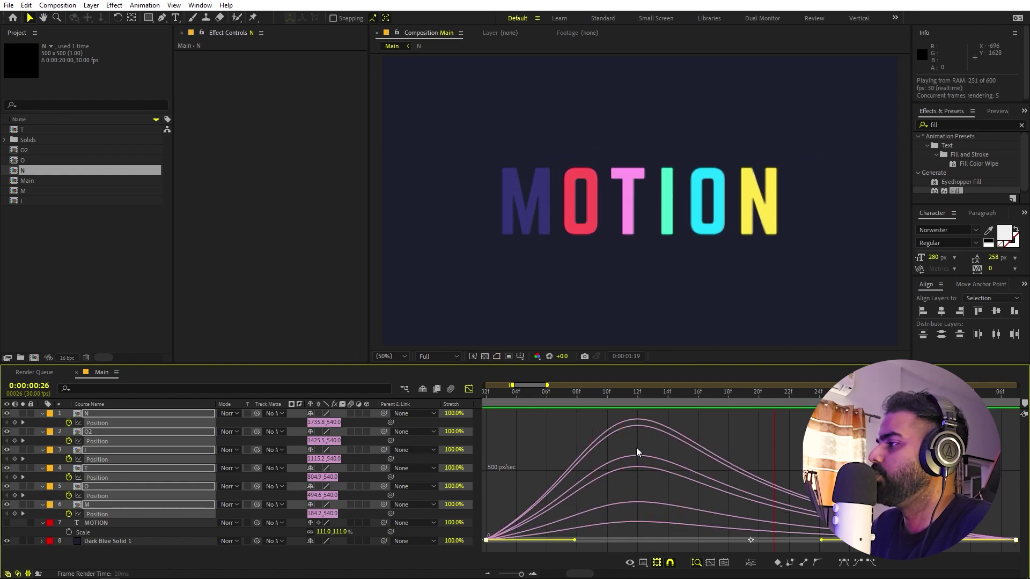
key("space")
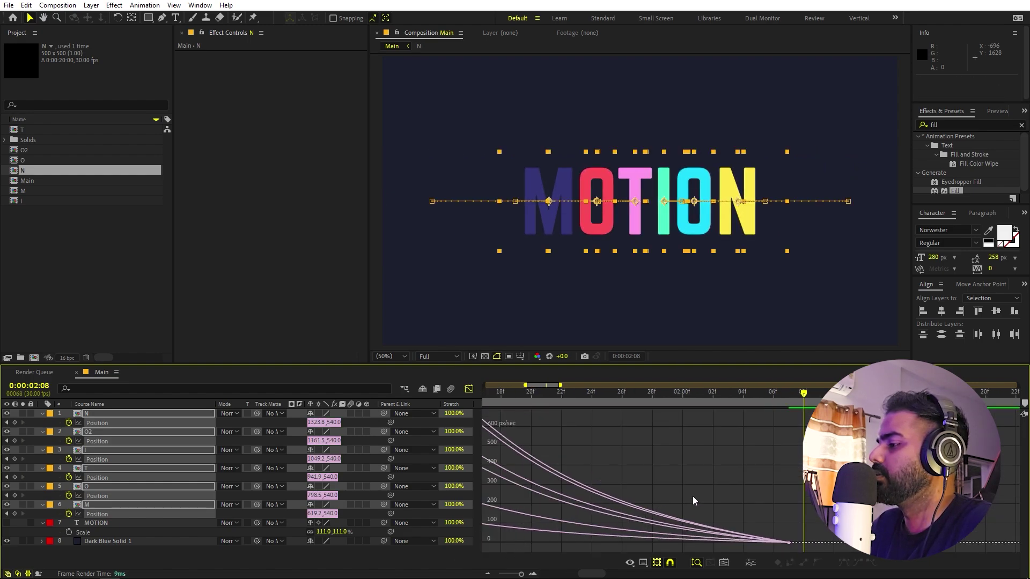
Step: Reshape the ease handles so the letters' speed curves peak sharply in the middle, preview, and return to the keyframe view
key("minus")
left_click_drag(553, 538, 630, 540)
key("space")
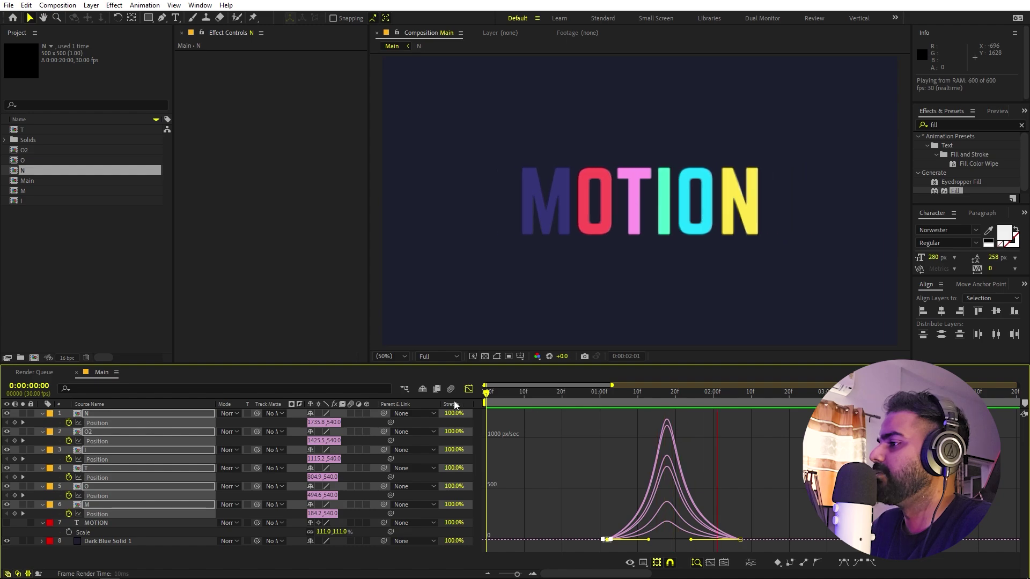
key("space")
left_click(469, 389)
Step: Shift all Position keyframes of the six letters roughly half a second earlier and preview the animation
scroll(657, 461, "down", 5, "alt")
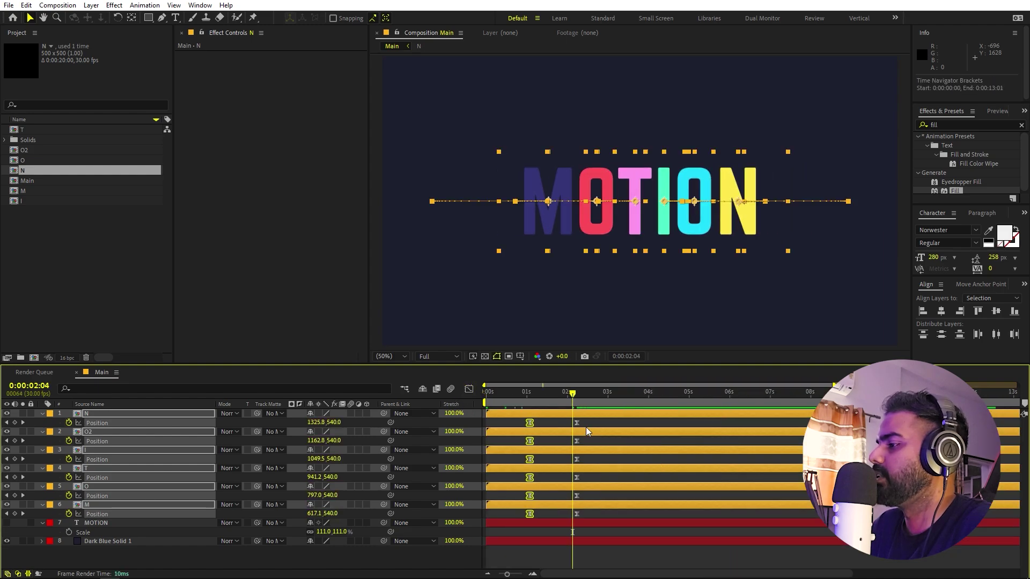
left_click_drag(585, 427, 512, 518)
key("space")
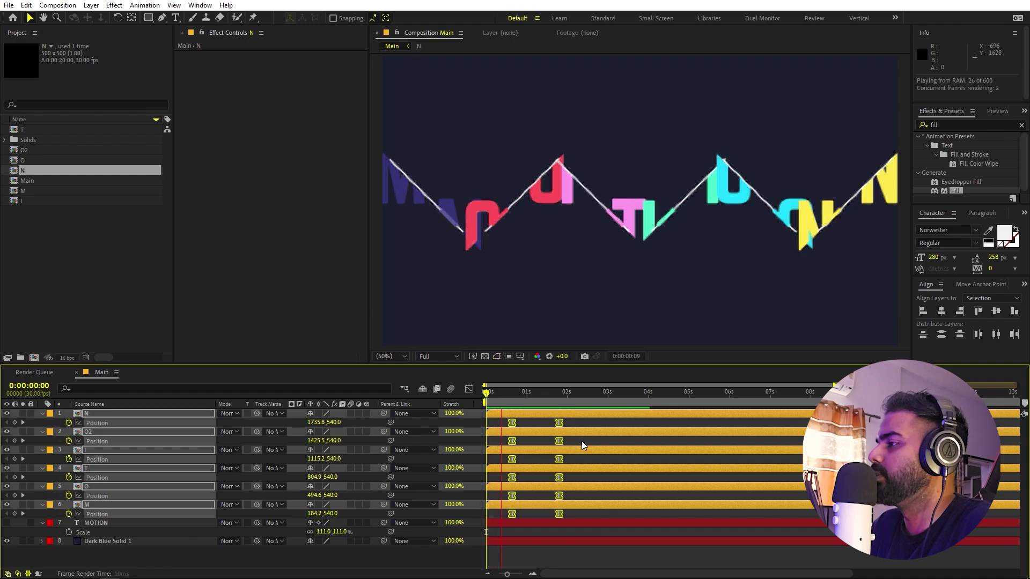
key("space")
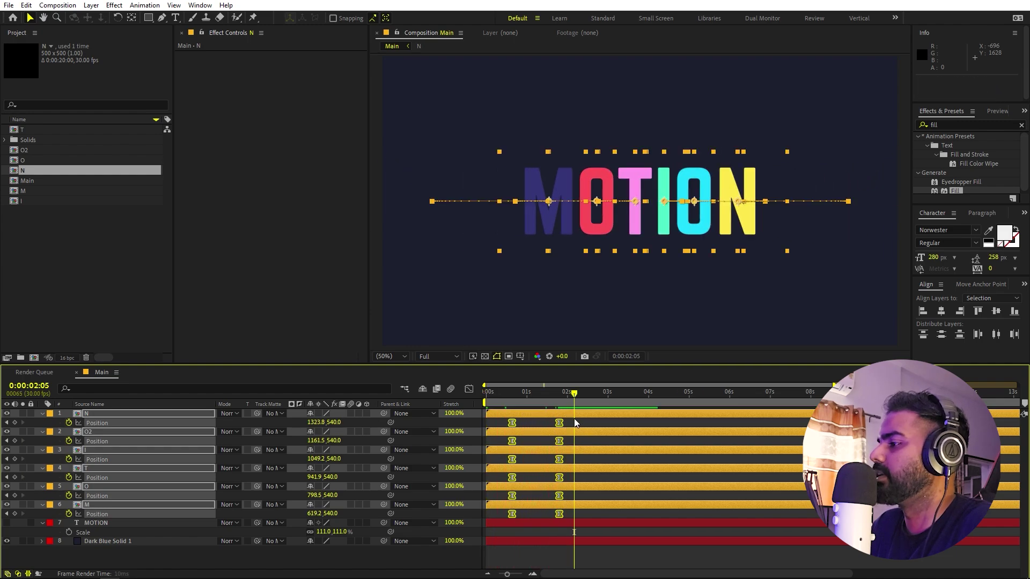
Step: Collapse the keyframed properties of all layers in Main and deselect the layers
key("ctrl+a")
key("u")
left_click(622, 489)
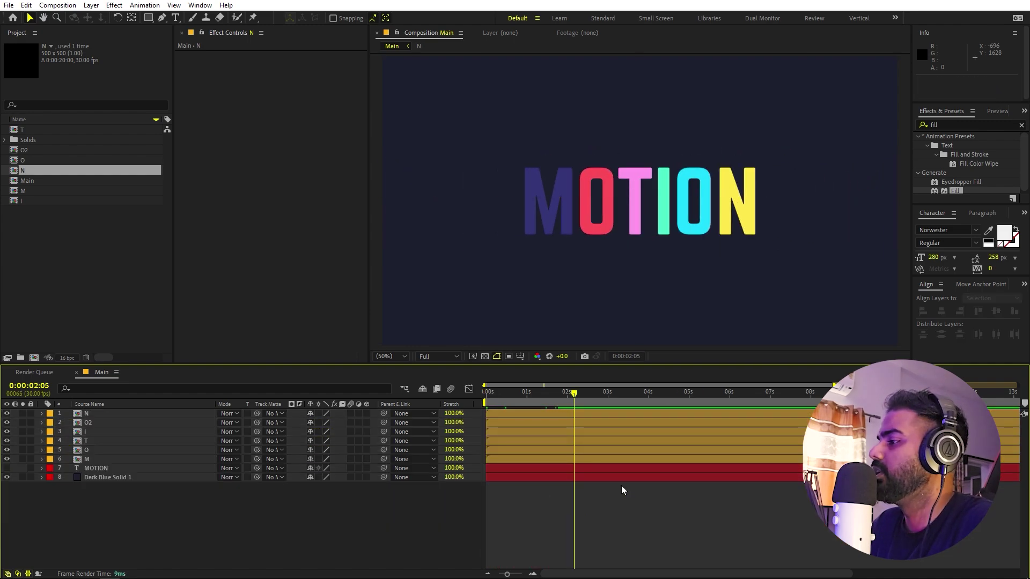
left_click(641, 418)
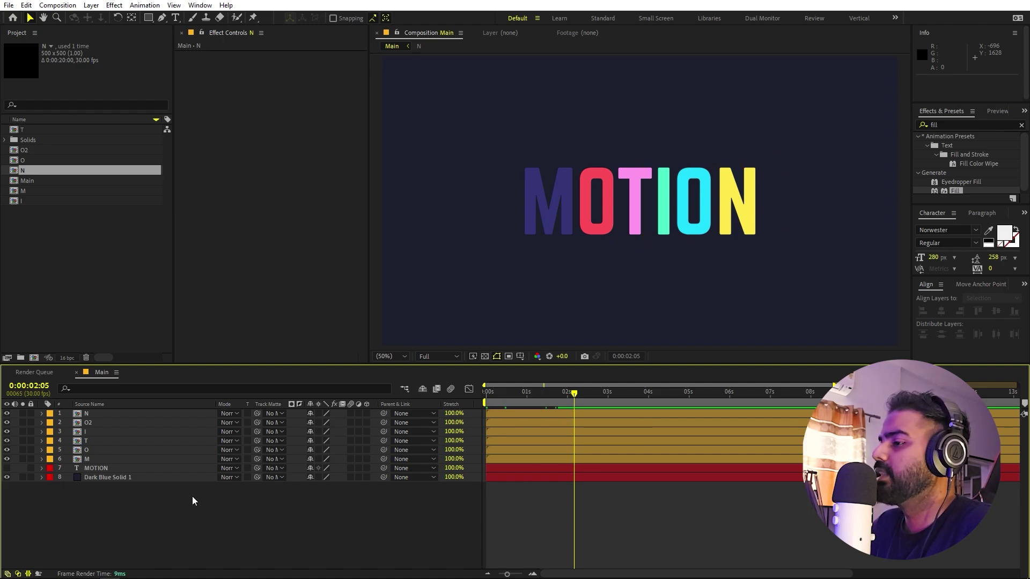
Step: Add an adjustment layer above the letters and apply the Echo effect to it
right_click(182, 513)
mouse_move(264, 387)
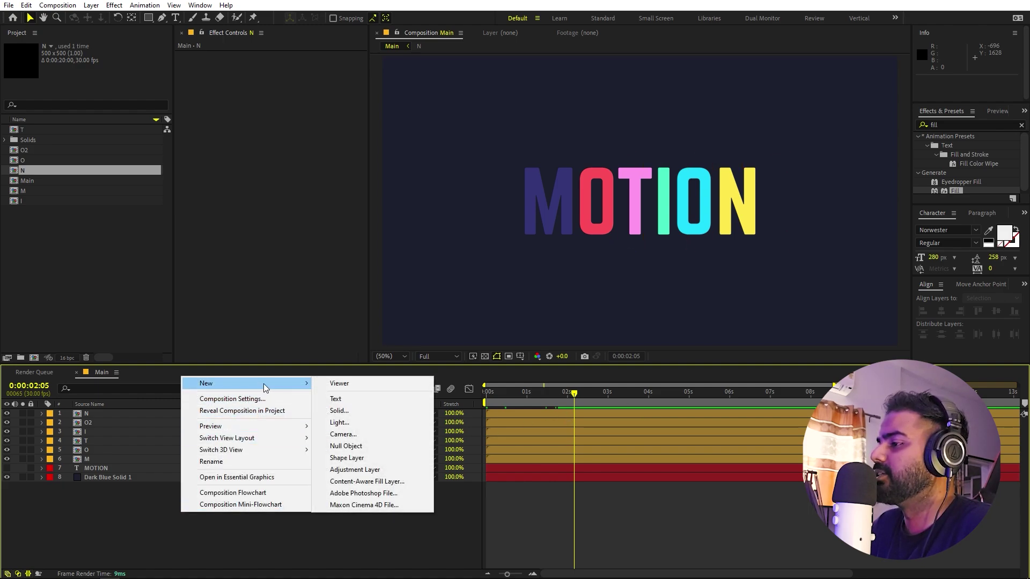
left_click(354, 470)
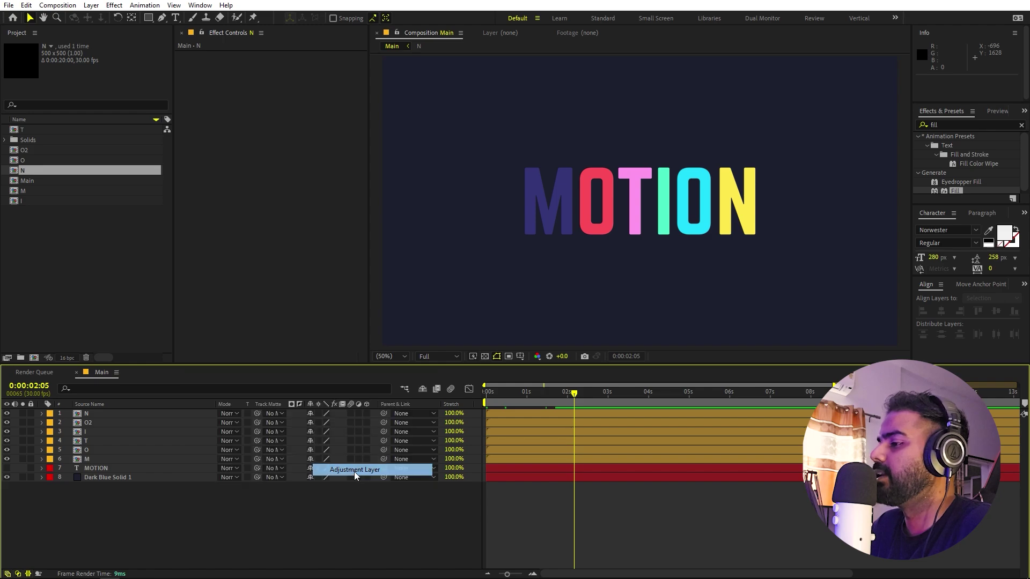
left_click(962, 124)
type("echo")
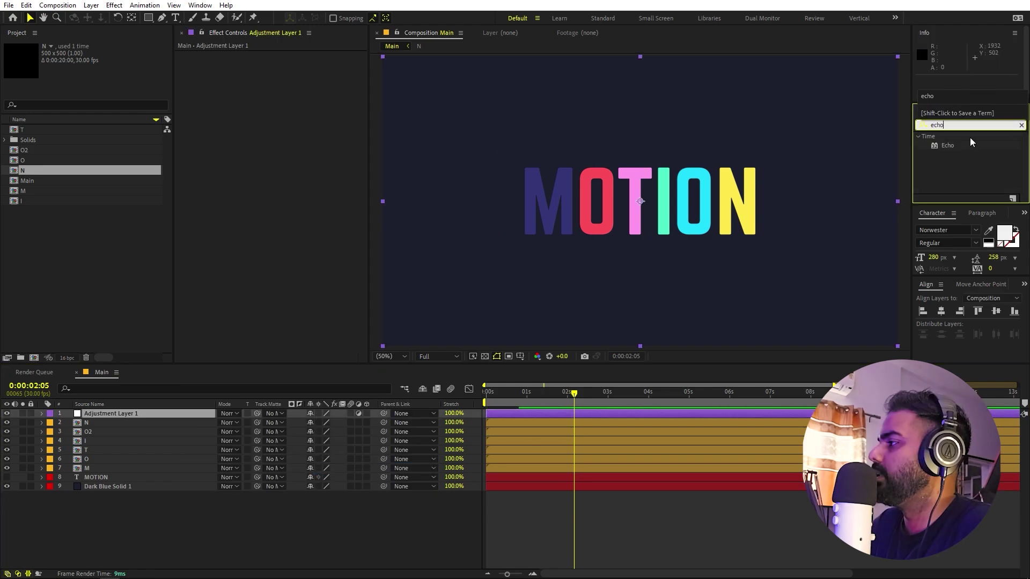
left_click_drag(948, 145, 132, 414)
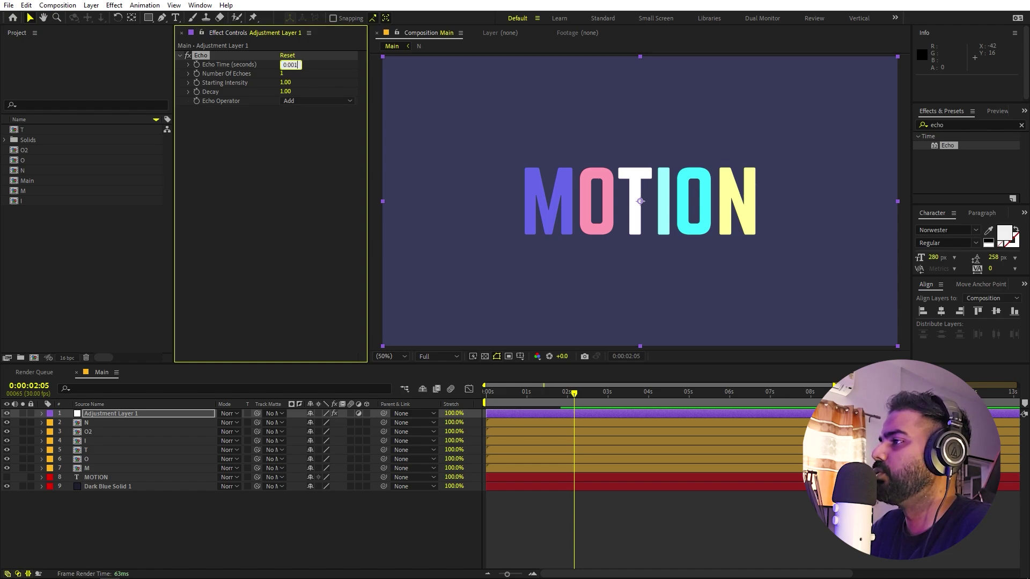
Step: Set the Echo effect to an echo time of -0.001 seconds, 60 echoes and the Maximum operator
type("-")
key("Return")
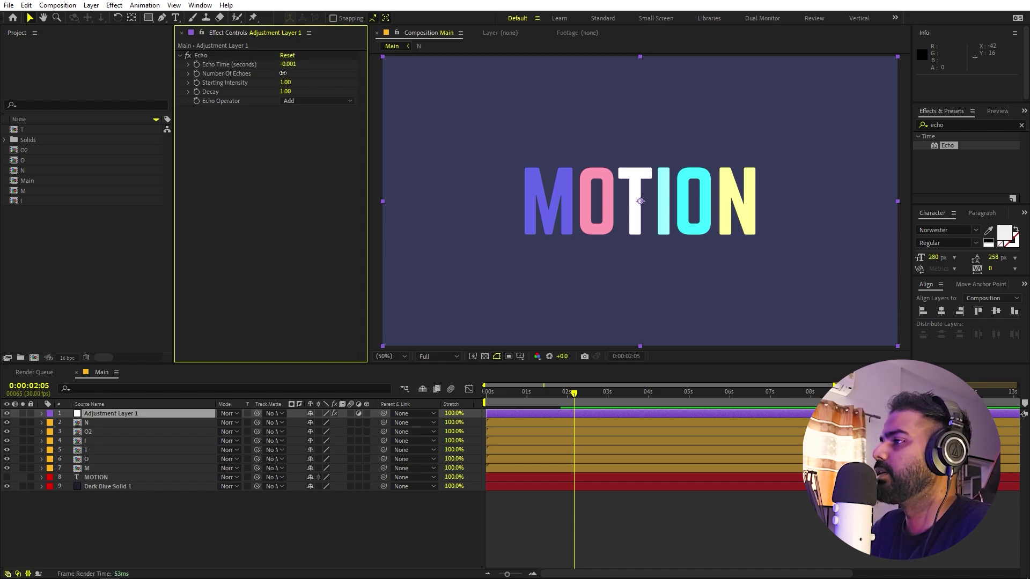
type("0")
key("Return")
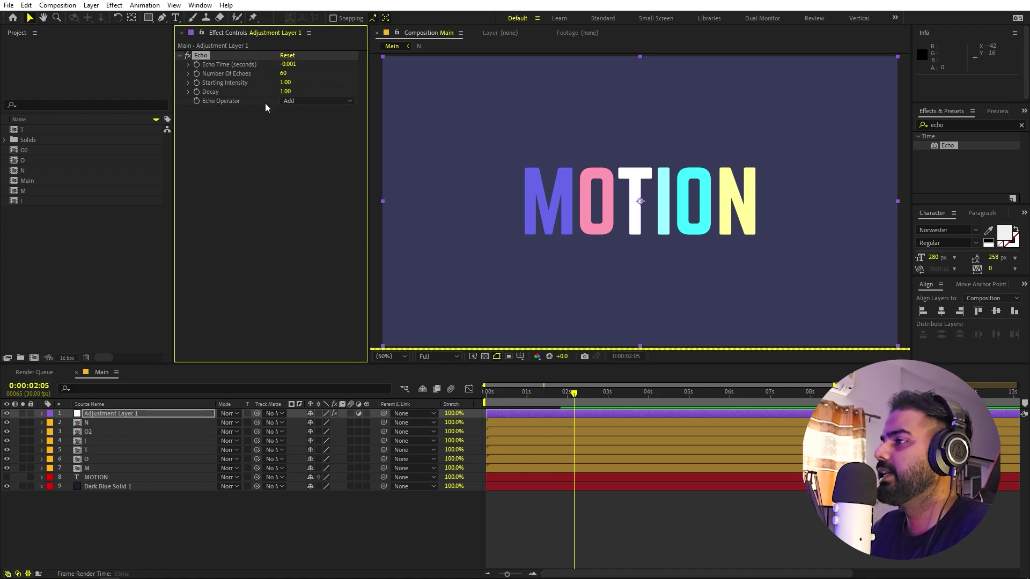
left_click(298, 102)
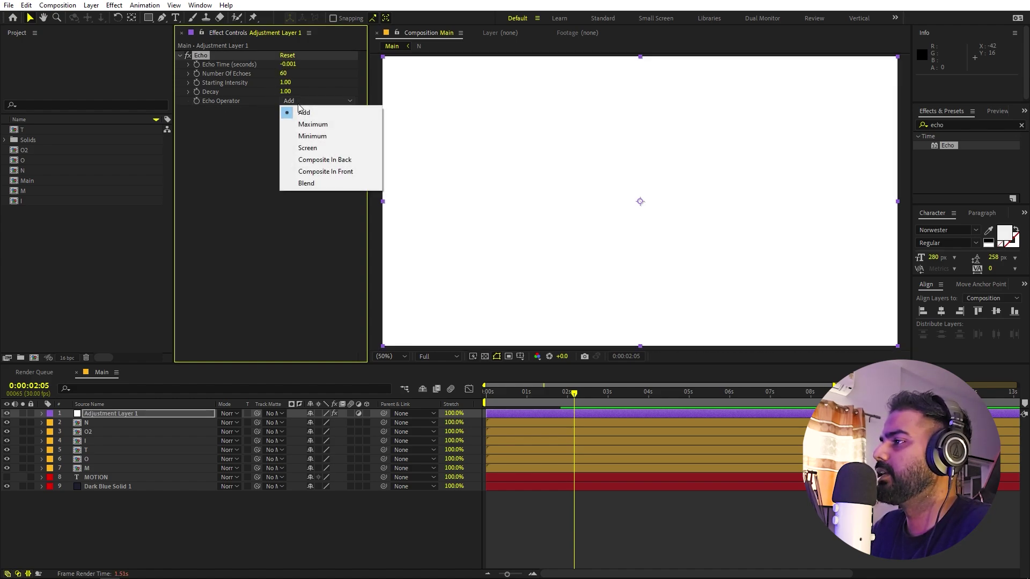
left_click(320, 125)
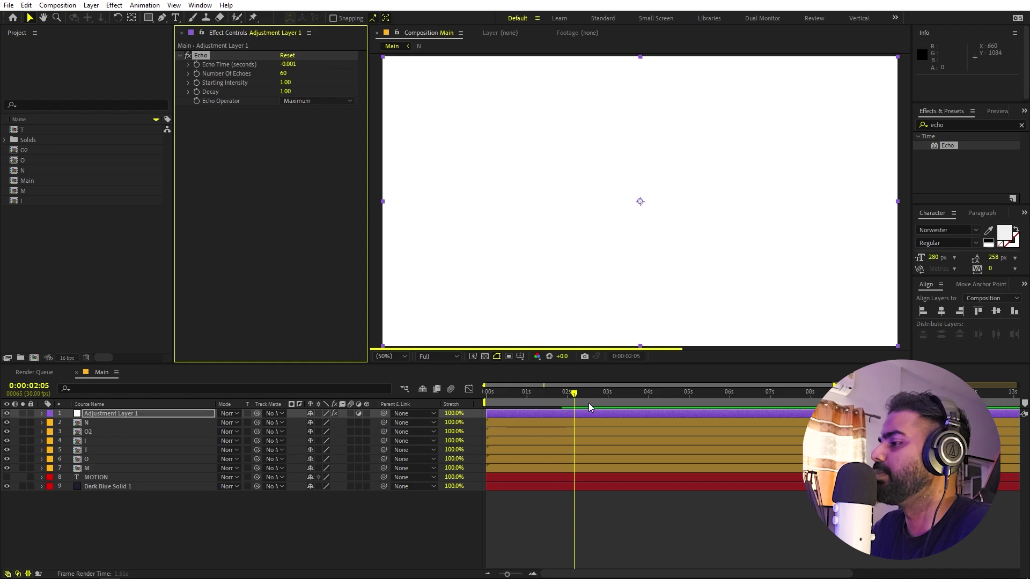
Step: Preview the echo trail from the composition's start and trim the adjustment layer's in point to 0:00:00:26
left_click(557, 410)
key("Home")
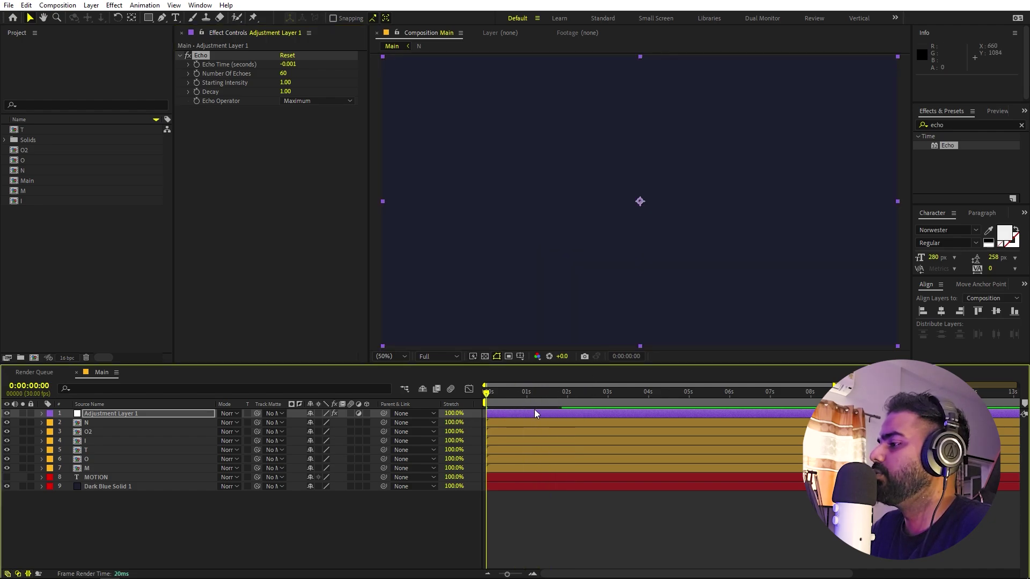
key("space")
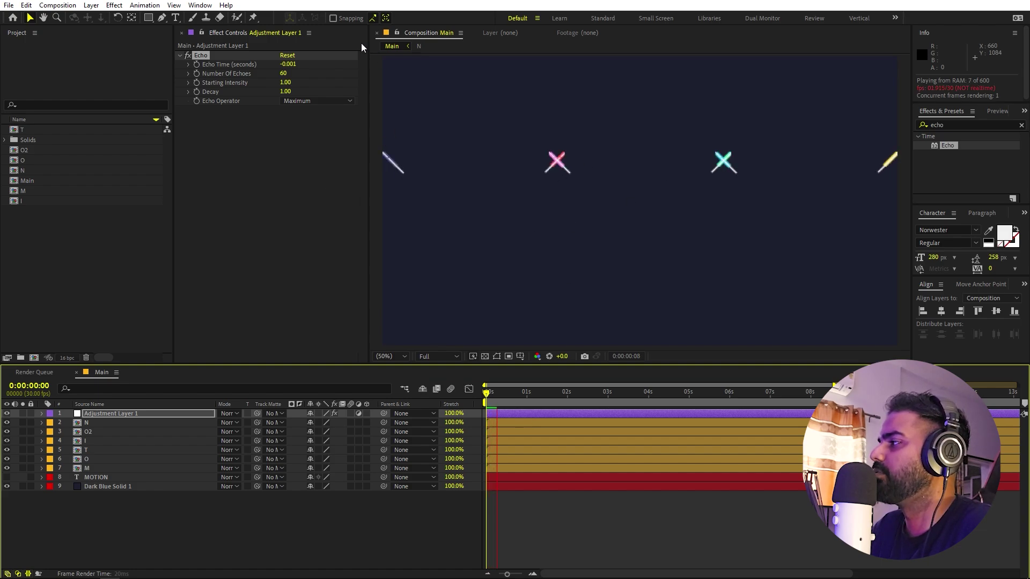
key("space")
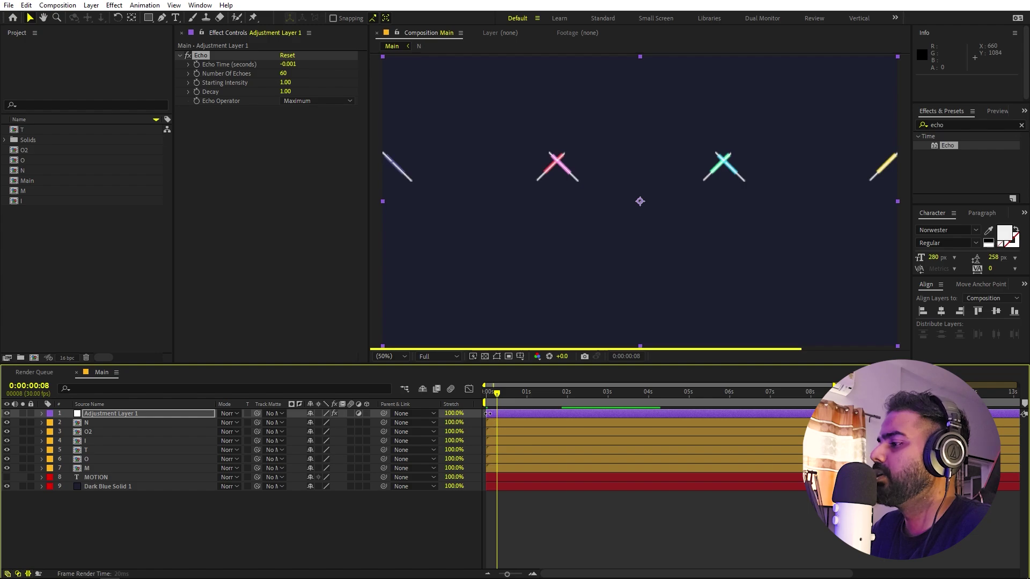
left_click_drag(488, 412, 520, 412)
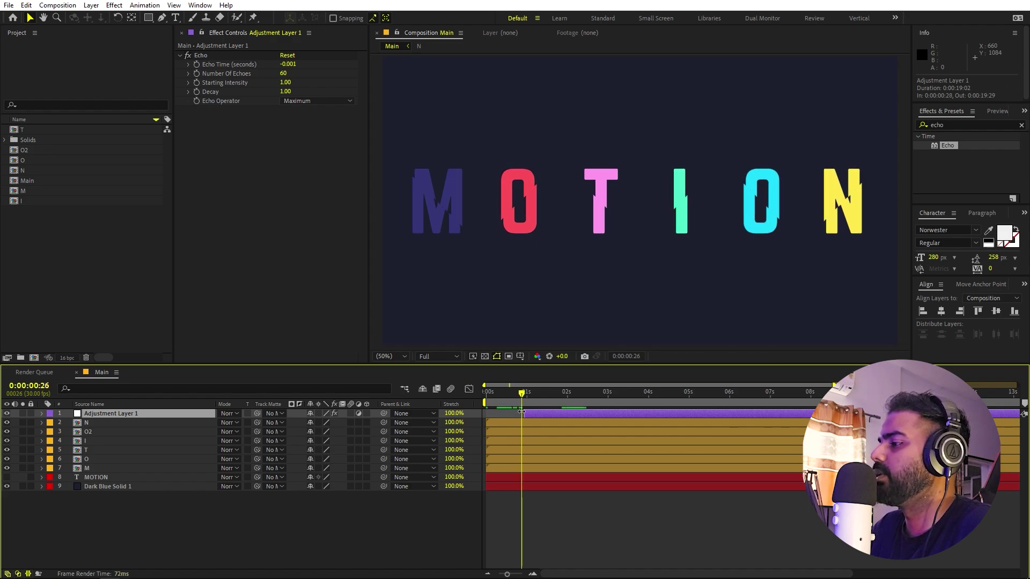
Step: Preview the echo trail from 0:00:00:22 while the letters slide together
left_click(516, 394)
key("space")
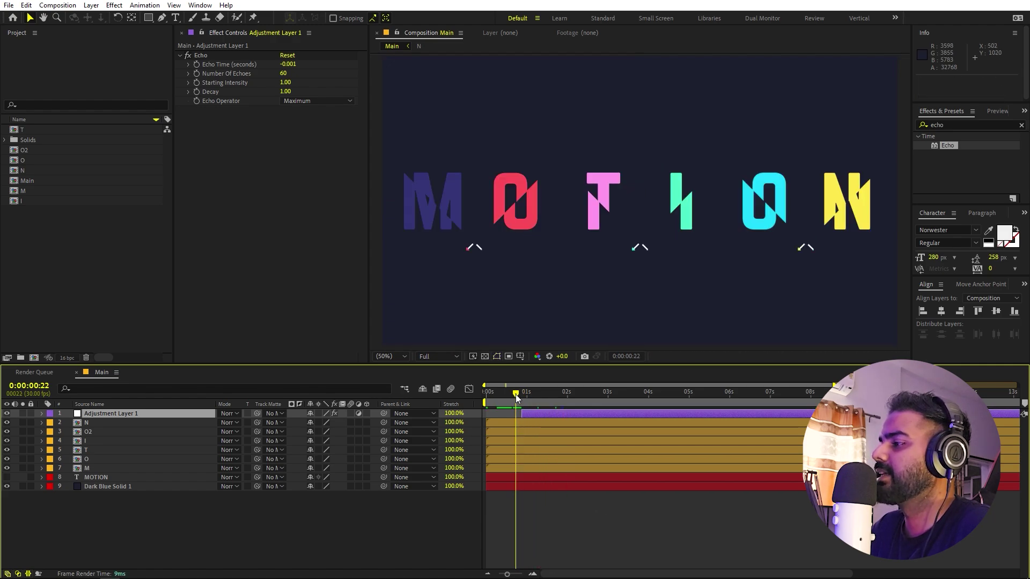
left_click_drag(516, 395, 536, 397)
key("space")
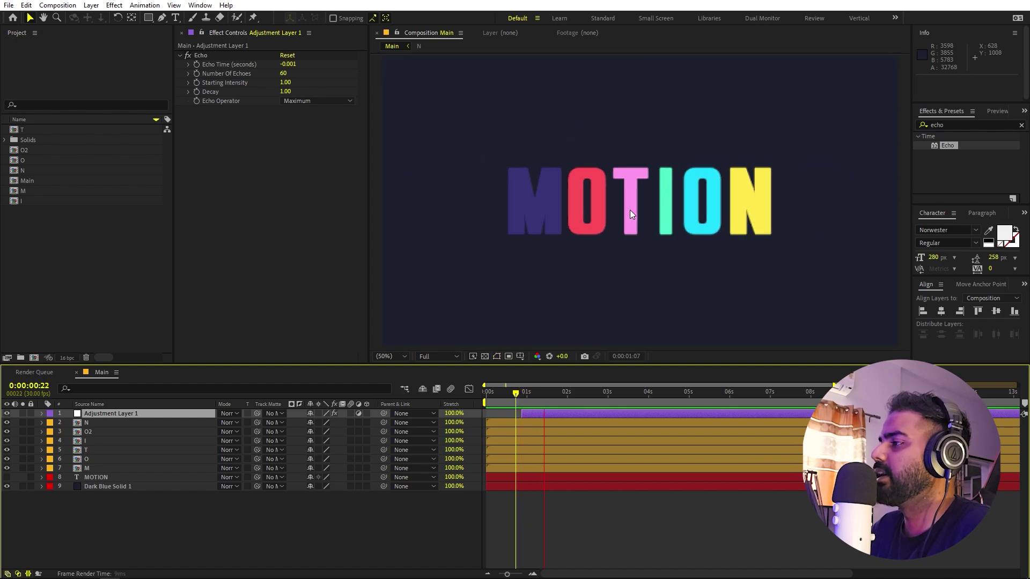
key("space")
mouse_move(542, 401)
left_mouse_down()
mouse_move(456, 404)
mouse_move(545, 399)
left_mouse_up()
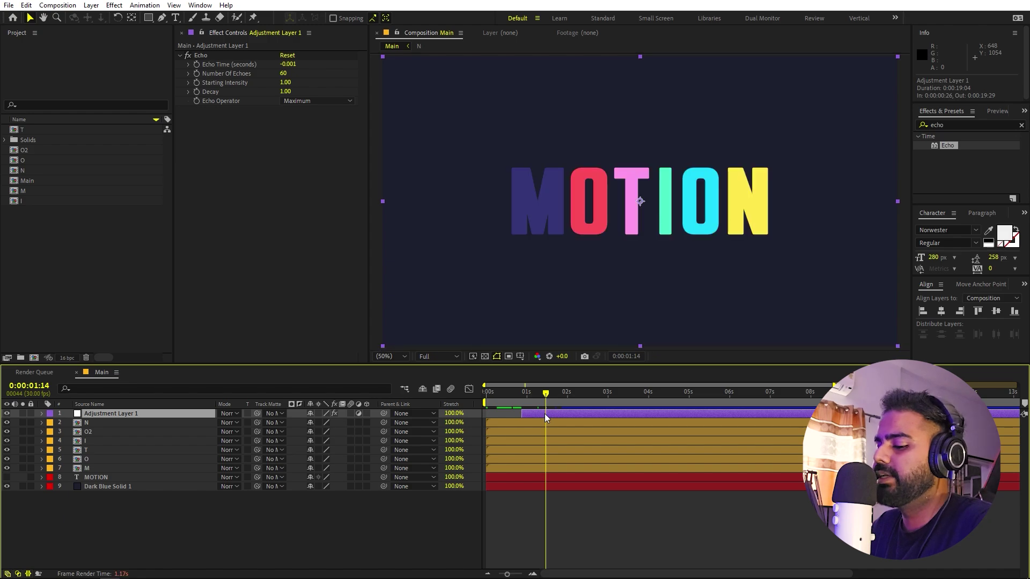
Step: Keyframe the adjustment layer's Opacity from 100% at 0:00:01:25 to 0% at 0:00:01:29
key("t")
left_click_drag(545, 394, 510, 392)
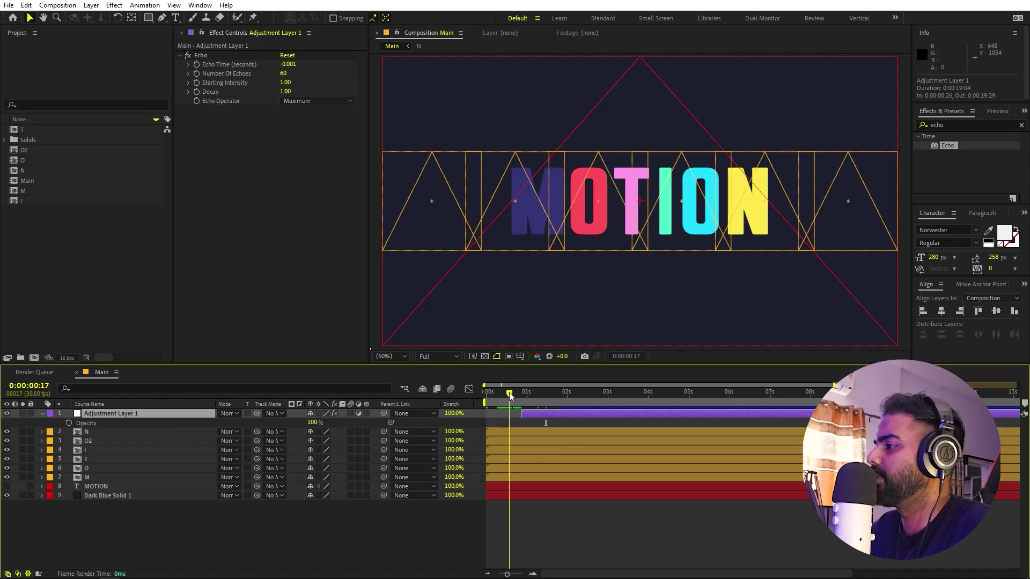
left_click(561, 392)
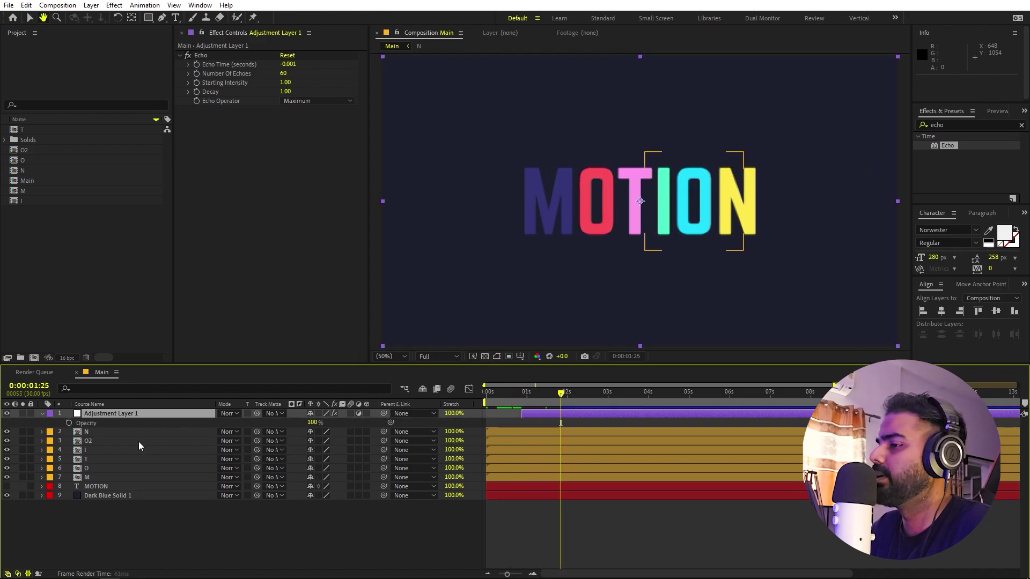
left_click(69, 423)
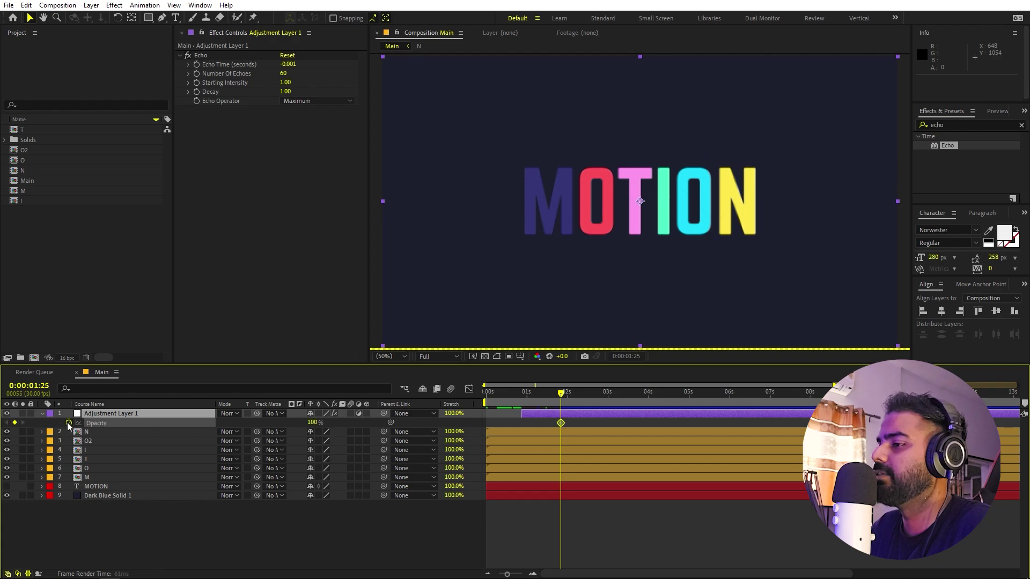
left_click(567, 397)
left_click_drag(313, 423, 268, 423)
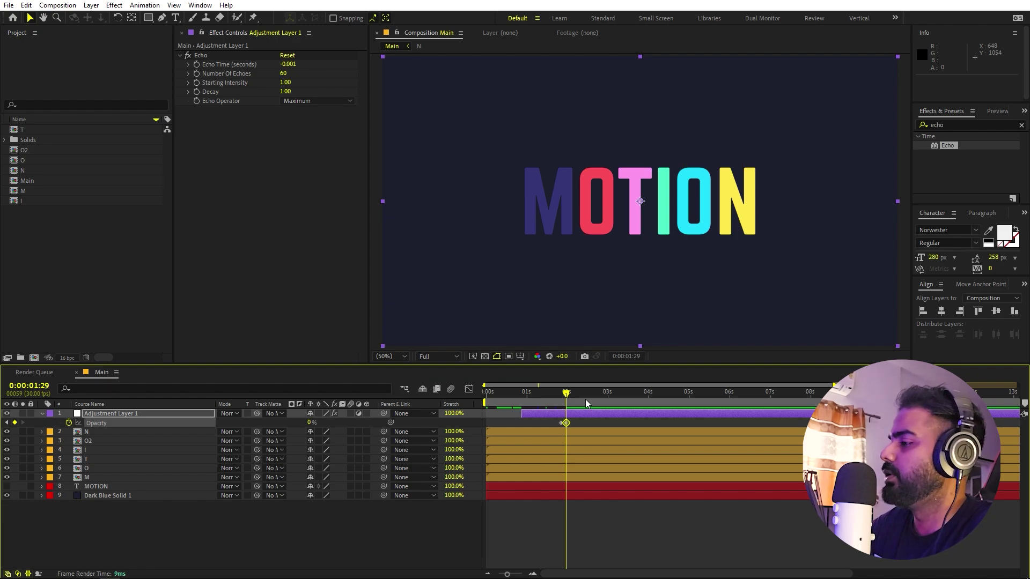
Step: Trim the adjustment layer's out point to 0:00:01:29, check the frames around it and deselect all layers
key("alt+bracketright")
left_click_drag(527, 399, 598, 400)
key("ctrl+a")
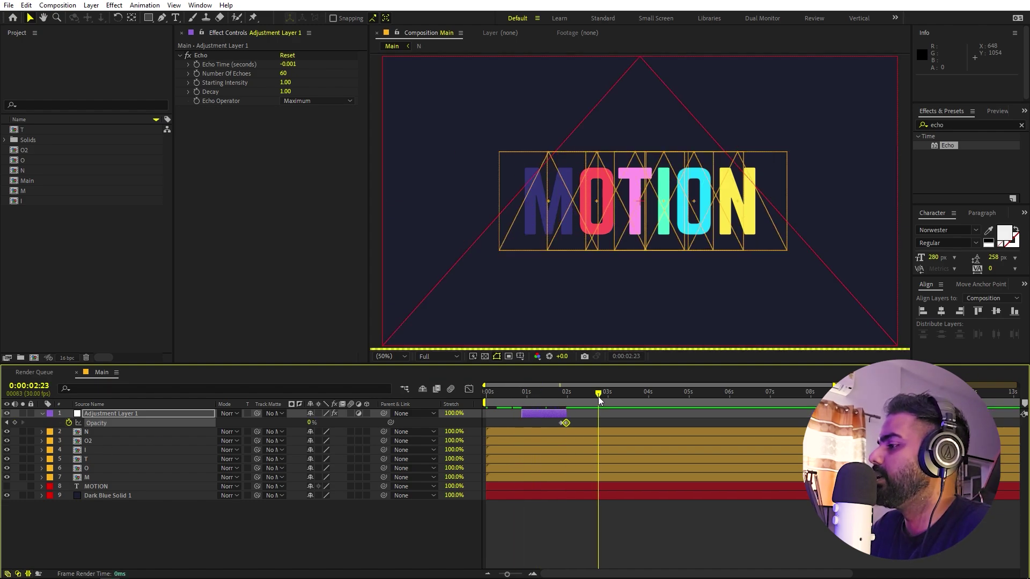
left_click(520, 544)
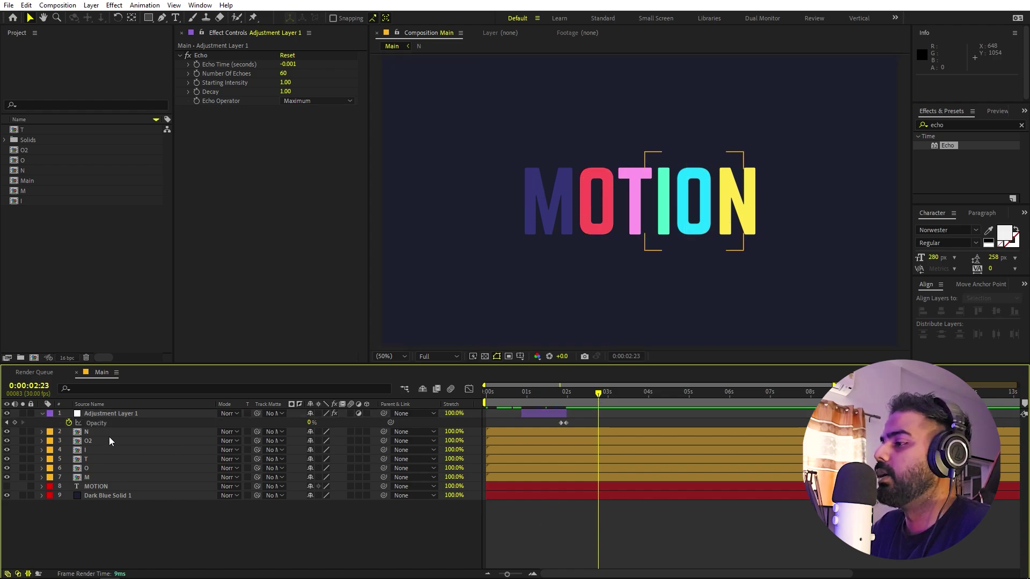
Step: Pre-compose the adjustment layer and the six letter layers into a composition named Text and preview the result
left_click(105, 414)
left_click(94, 477, "shift")
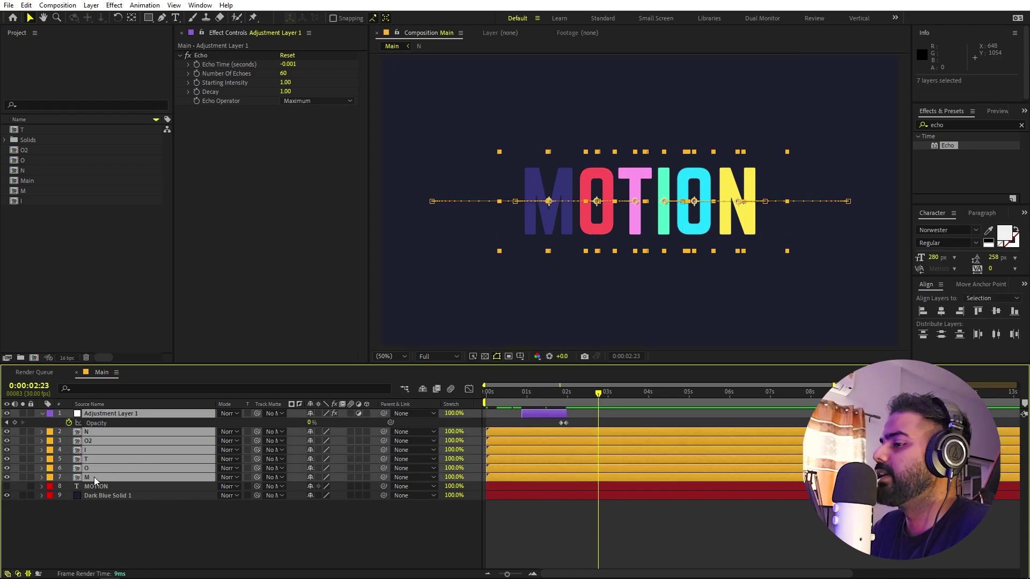
right_click(95, 477)
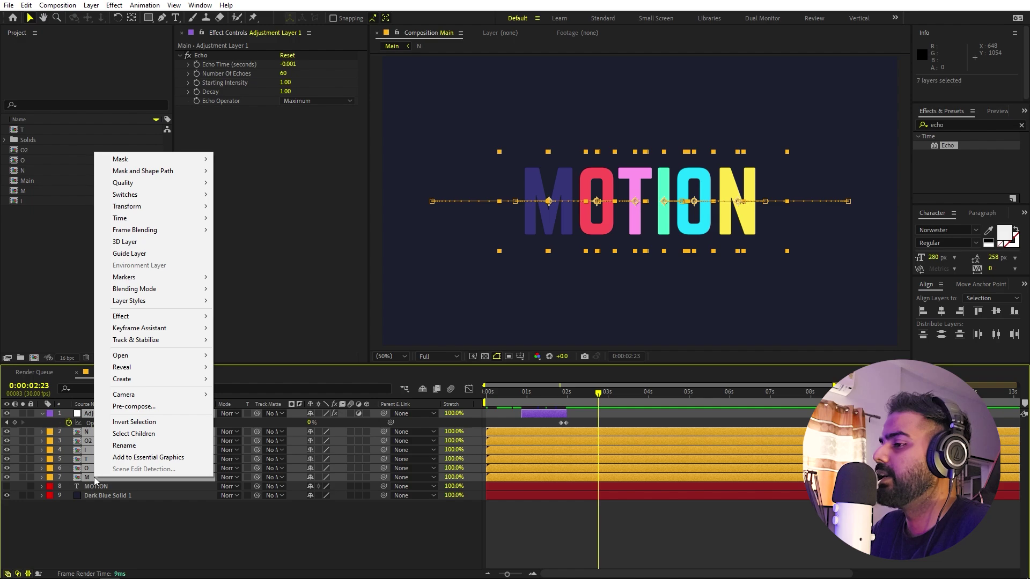
left_click(118, 407)
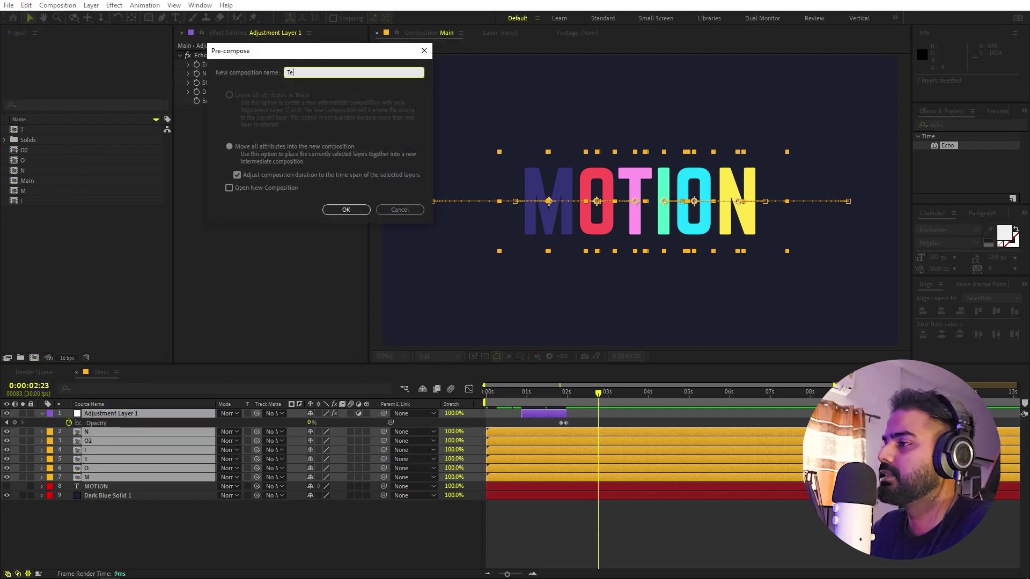
left_click(346, 211)
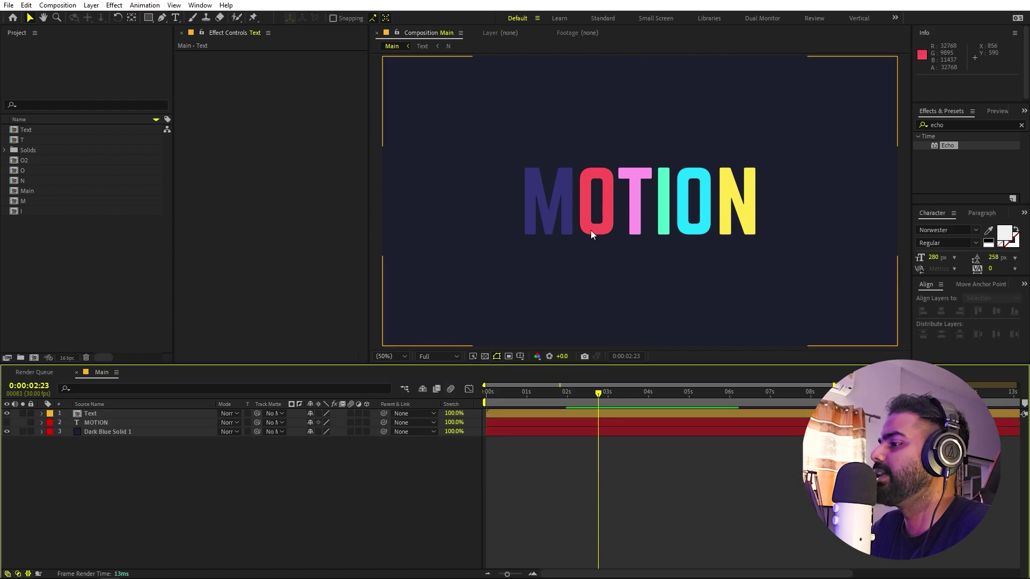
left_click(189, 510)
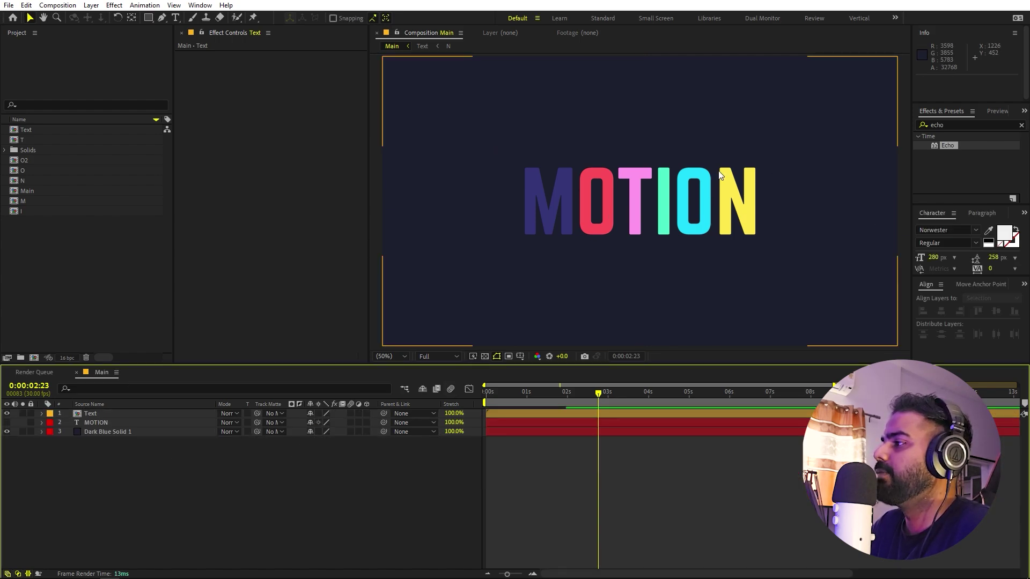
left_click_drag(597, 421, 434, 419)
key("space")
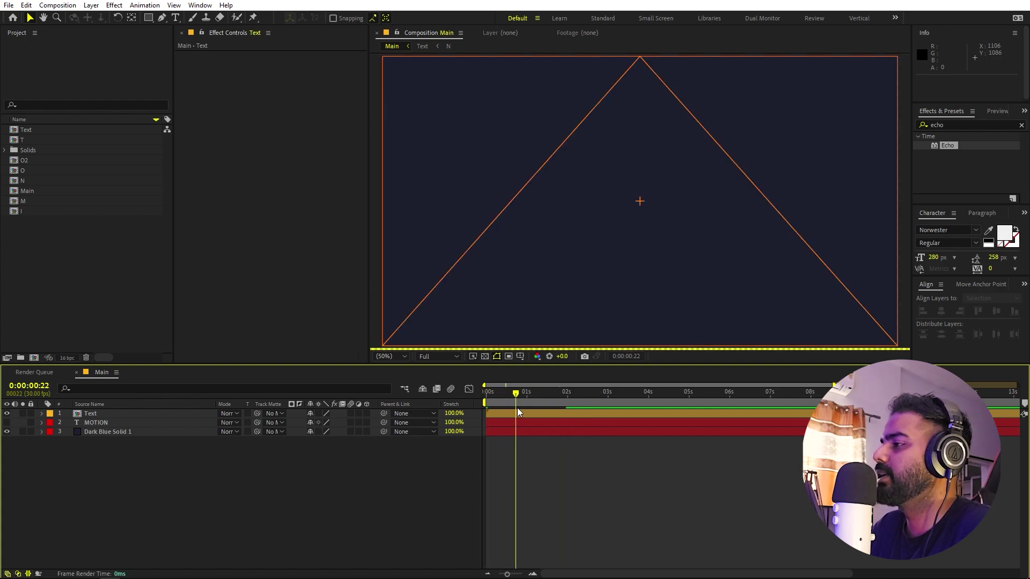
Step: Unlink the Scale dimensions of Dark Blue Solid 1 and add a 100% Scale keyframe at 0:00:00:29
left_click(114, 432)
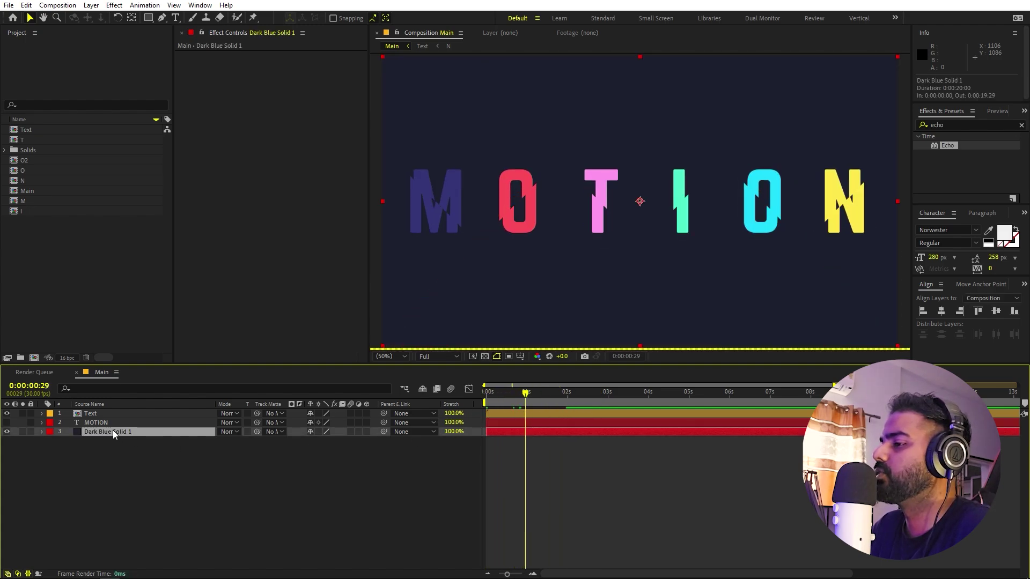
key("s")
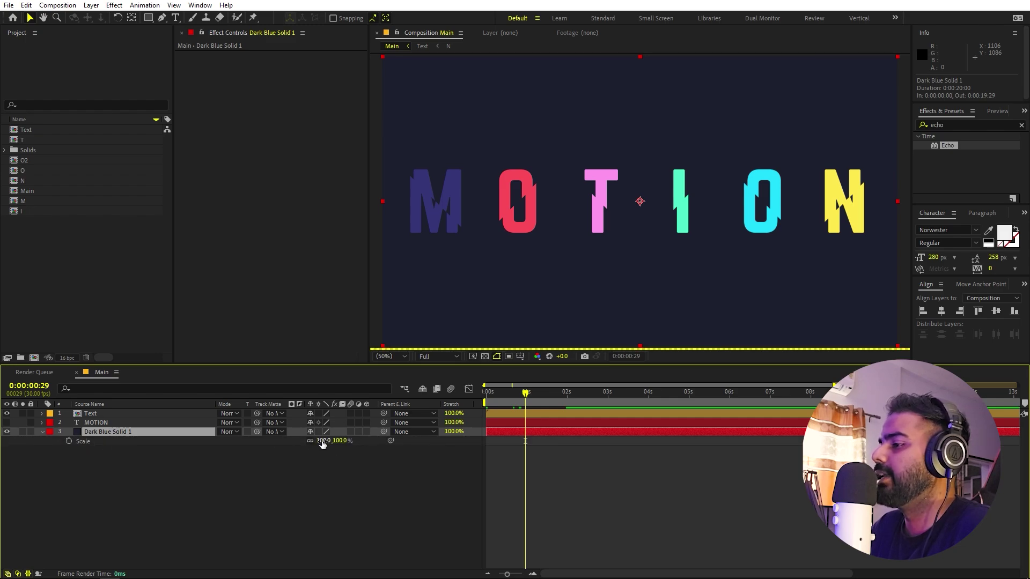
left_click_drag(311, 442, 313, 442)
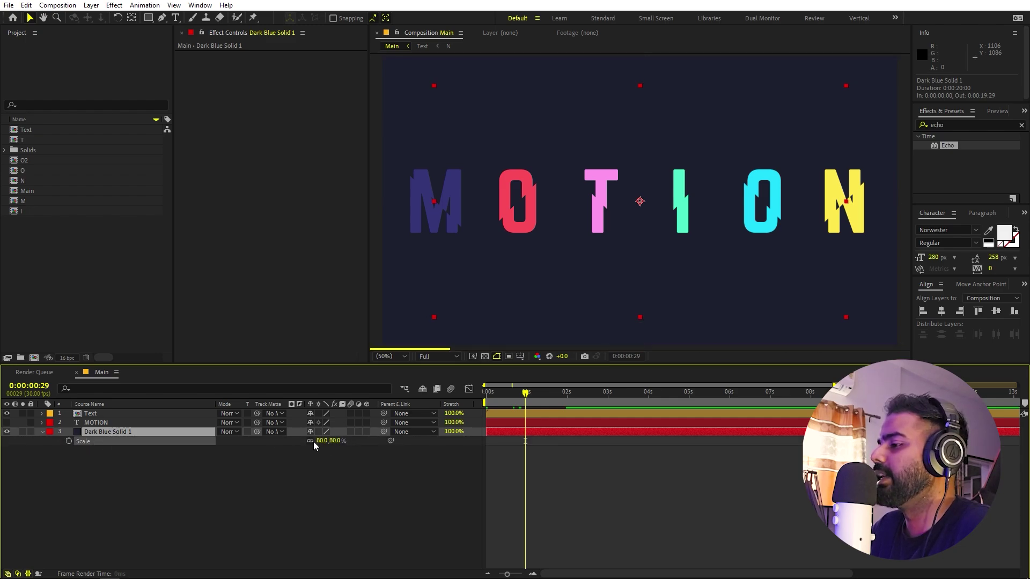
key("ctrl+z")
left_click(309, 441)
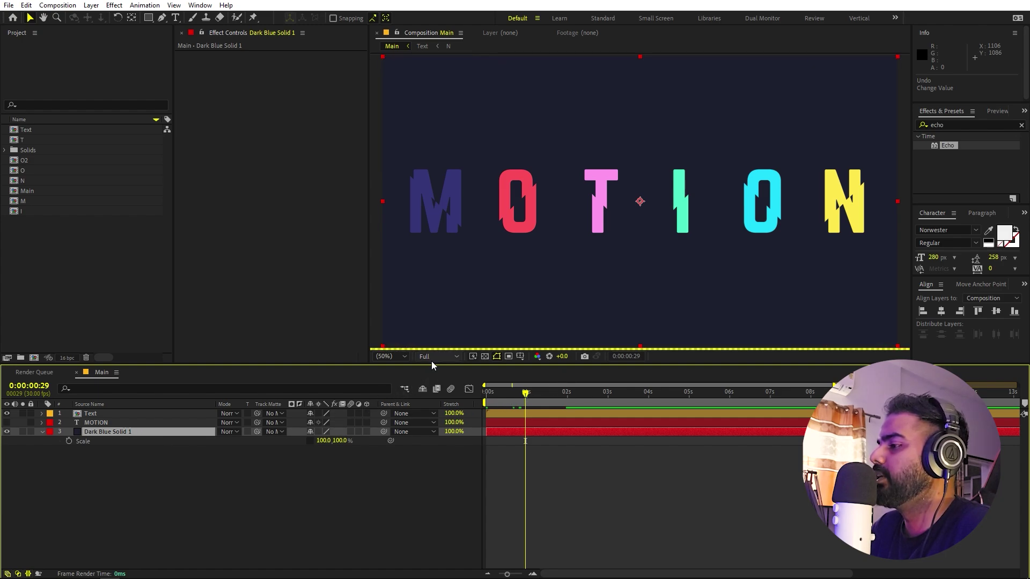
left_click(69, 441)
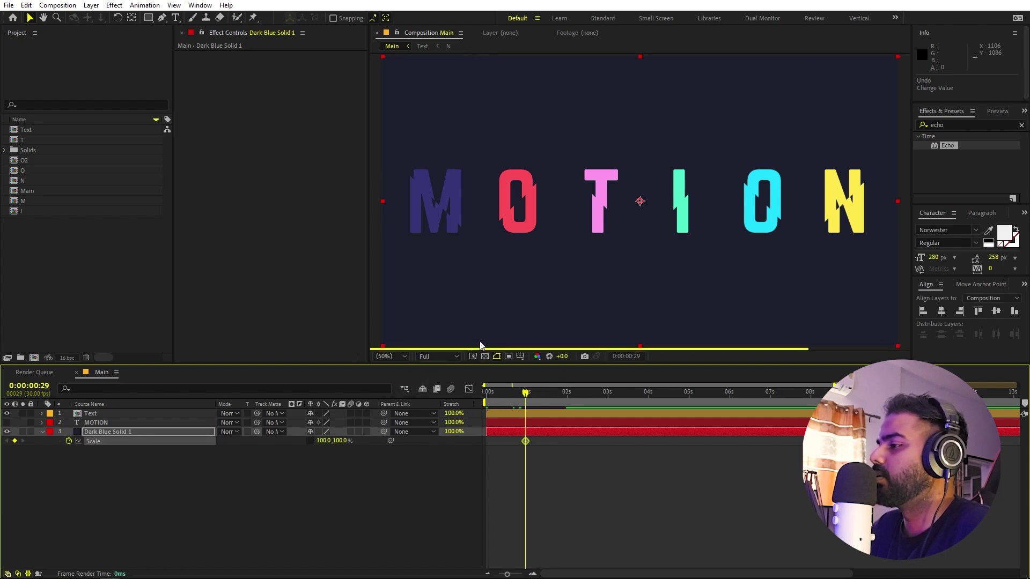
Step: Lower the preview resolution to Quarter and set the solid's horizontal Scale to 0% at 0:00:01:19
left_click(438, 356)
left_click(437, 416)
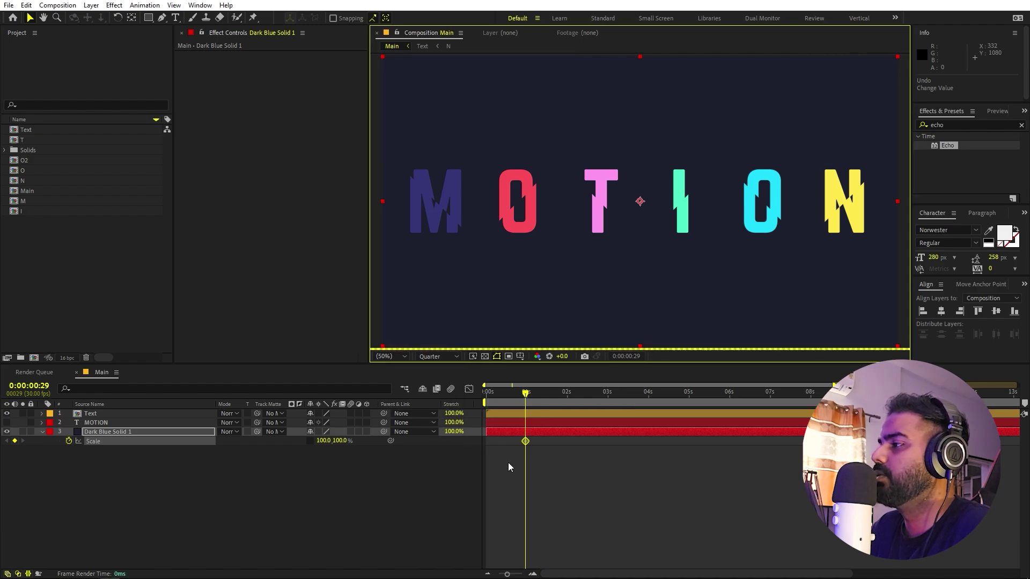
left_click_drag(546, 394, 552, 394)
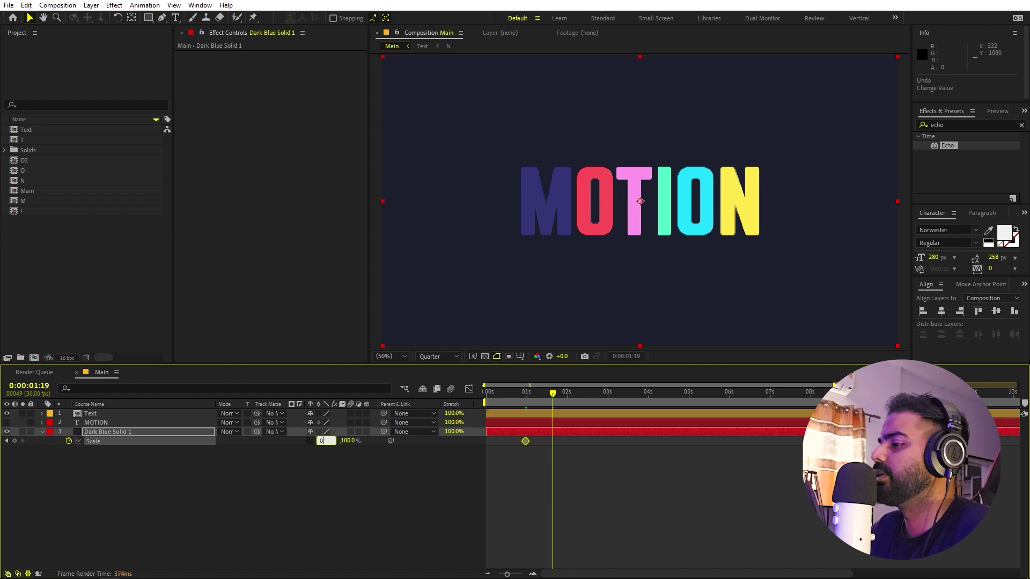
left_click(320, 441)
type("0")
key("Return")
Step: Easy-ease the solid's two Scale keyframes, reshape their speed curve to peak sharply in the middle, and preview the animation
left_click_drag(603, 487, 495, 443)
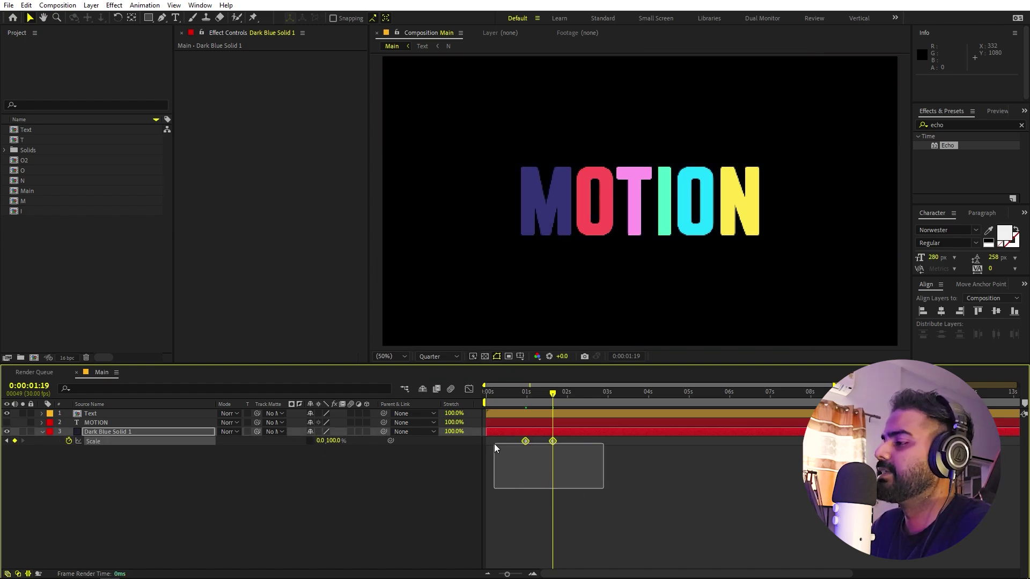
key("F9")
left_click(469, 389)
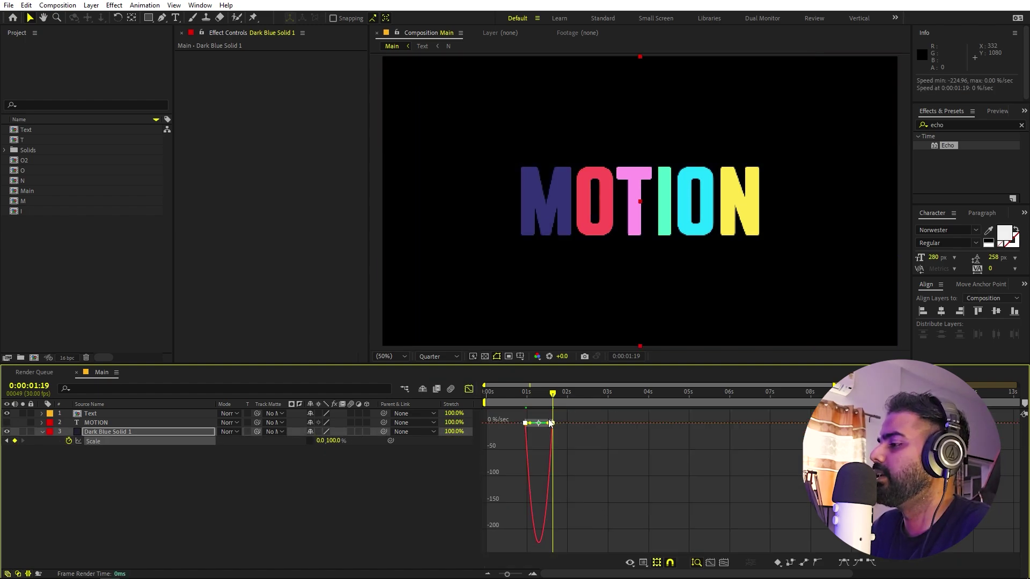
left_click_drag(552, 425, 477, 400)
scroll(544, 424, "up", 4)
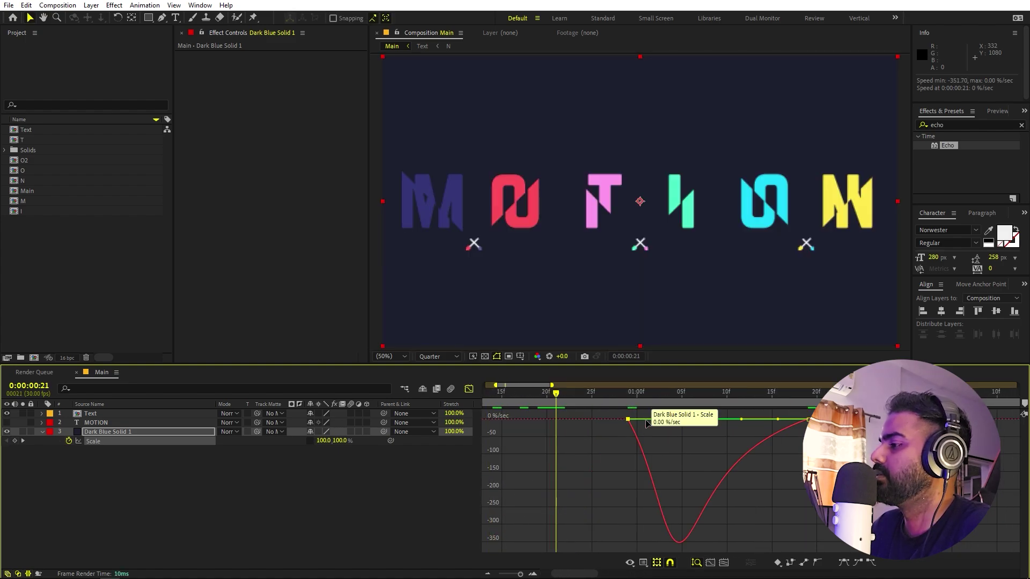
left_click_drag(680, 418, 682, 419)
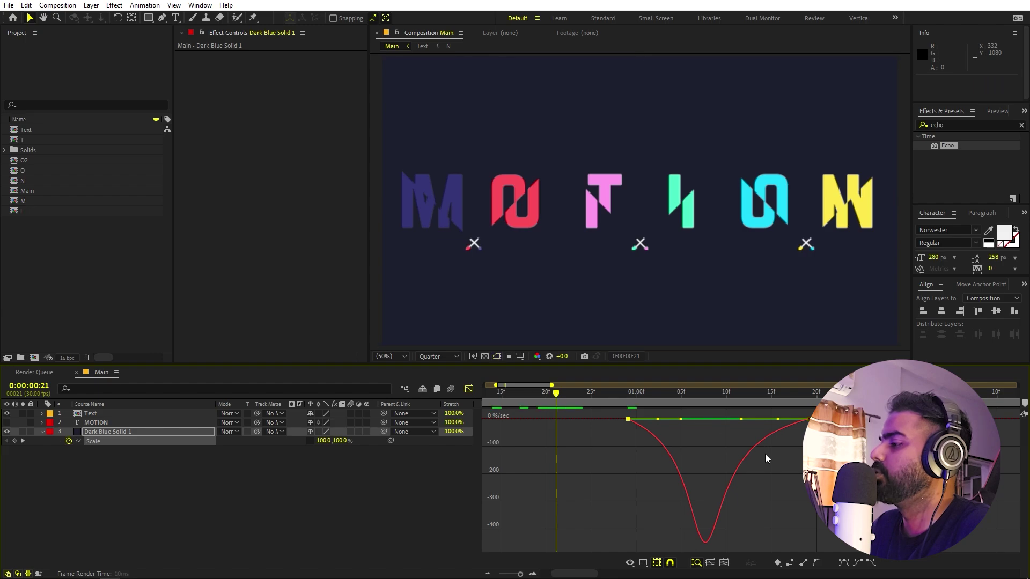
key("space")
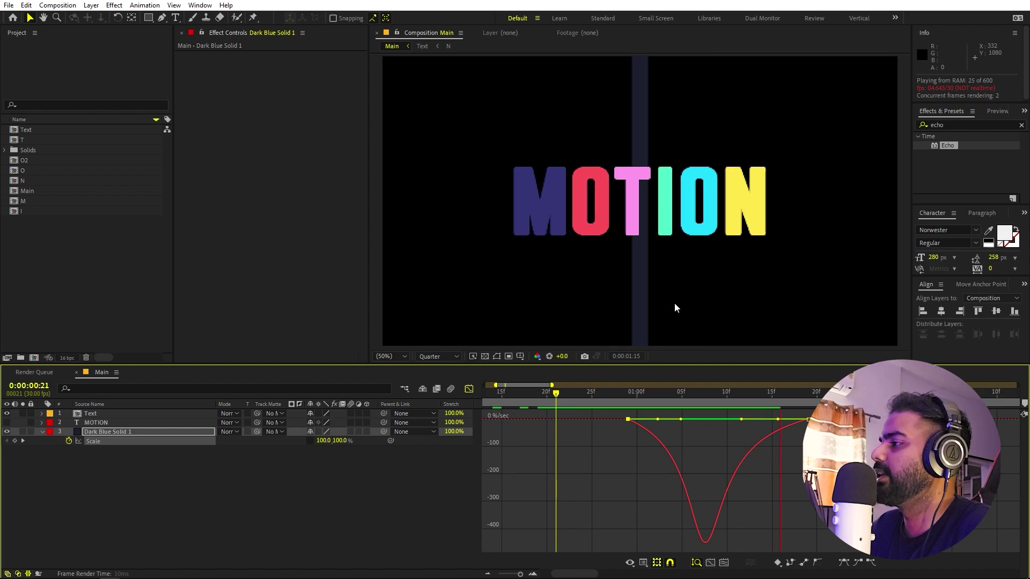
Step: Return the timeline to the layer view, go to 0:00:01:07, and duplicate the Dark Blue Solid 1 layer
key("space")
left_click(469, 389)
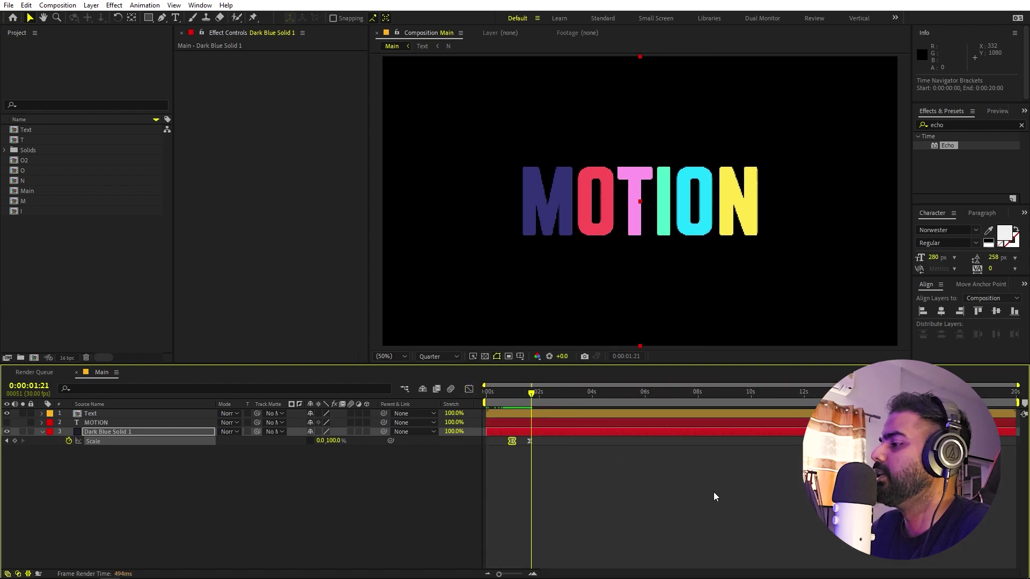
left_click_drag(524, 402, 519, 393)
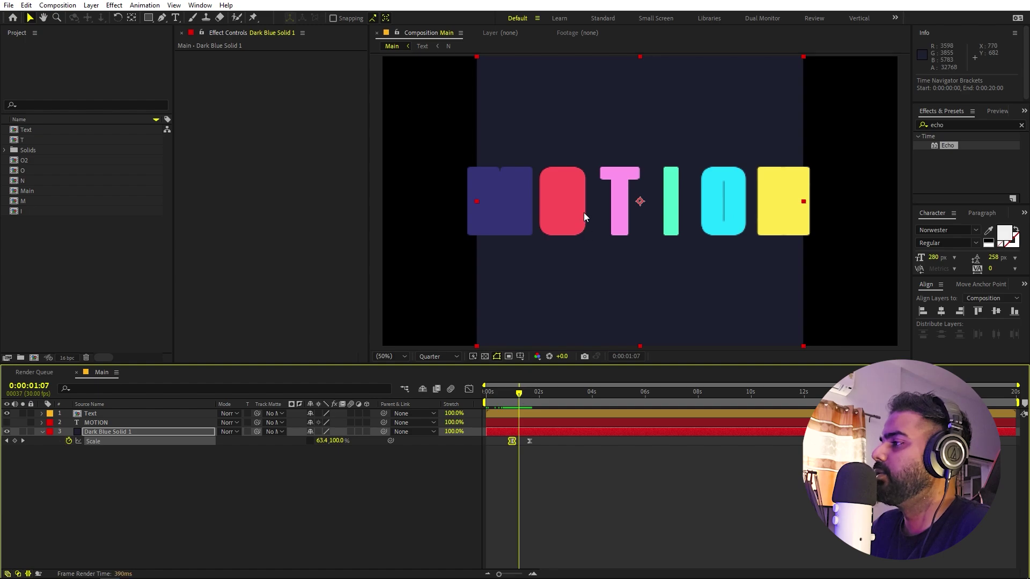
left_click(299, 464)
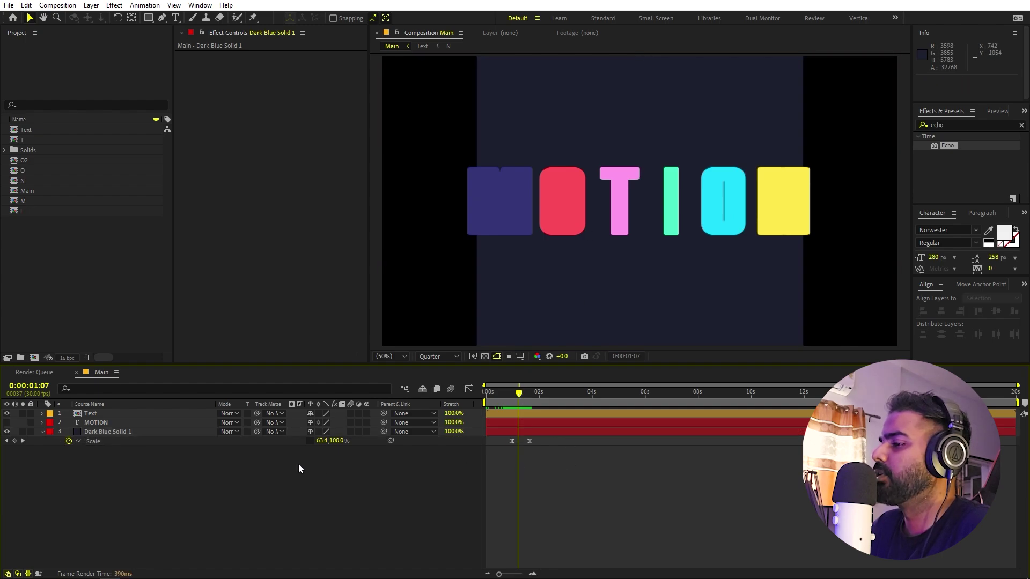
left_click(111, 431)
key("ctrl+d")
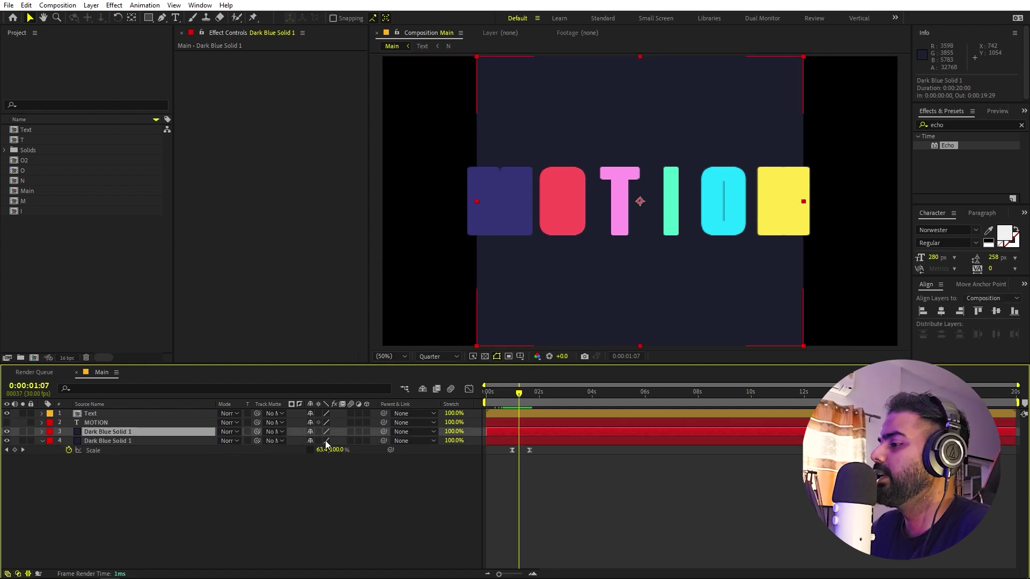
Step: Apply a Fill effect in the letter N's yellow to the lower solid copy and start that layer one frame later
key("=")
left_click(540, 441)
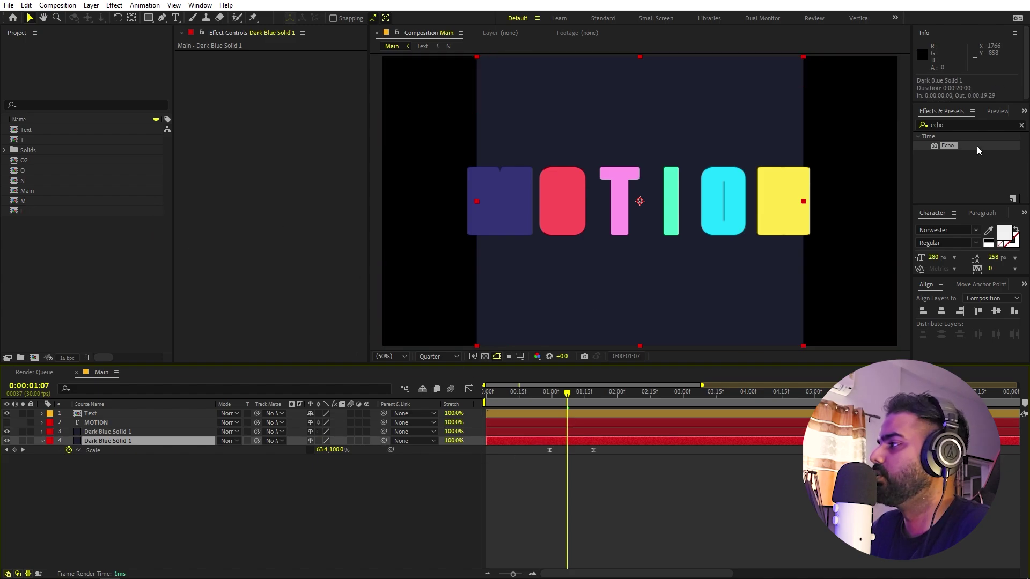
left_click(952, 125)
type("fill")
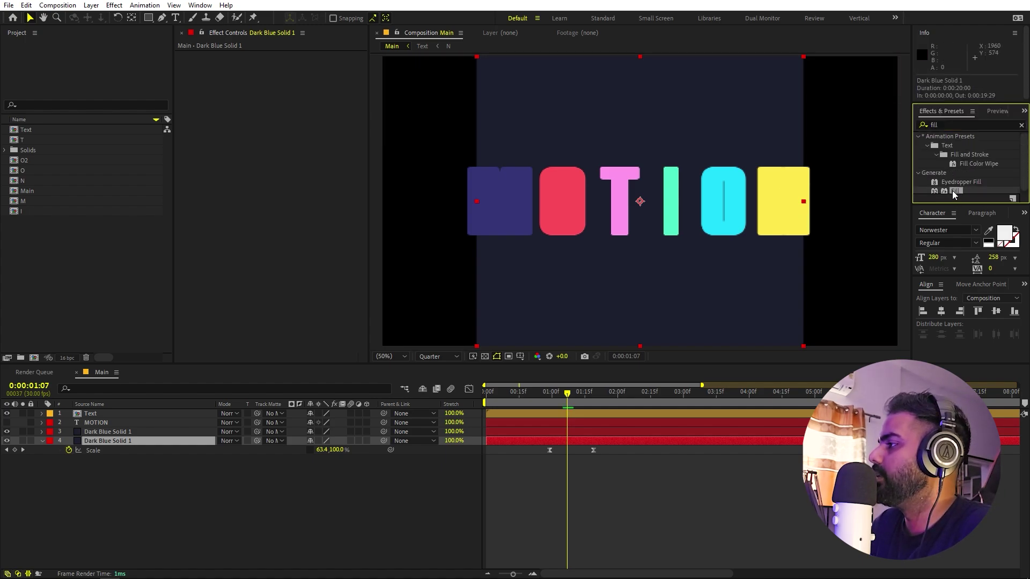
left_click_drag(951, 191, 89, 439)
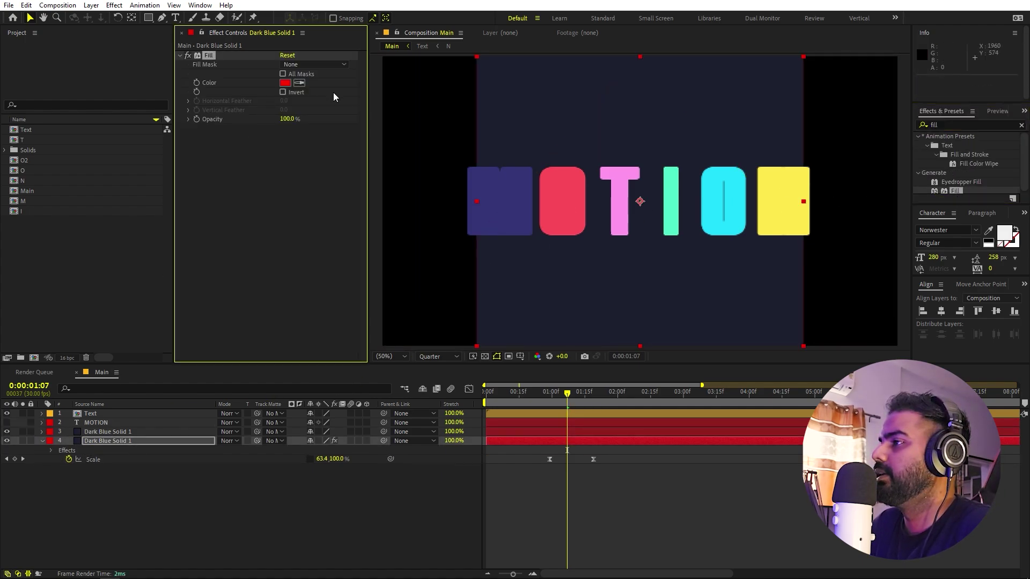
left_click(300, 82)
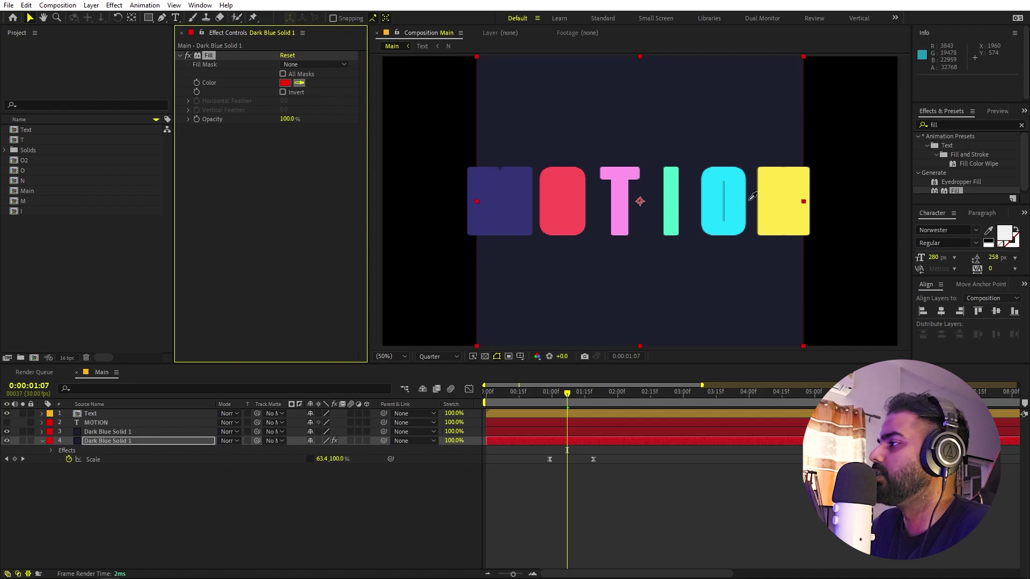
left_click(783, 188)
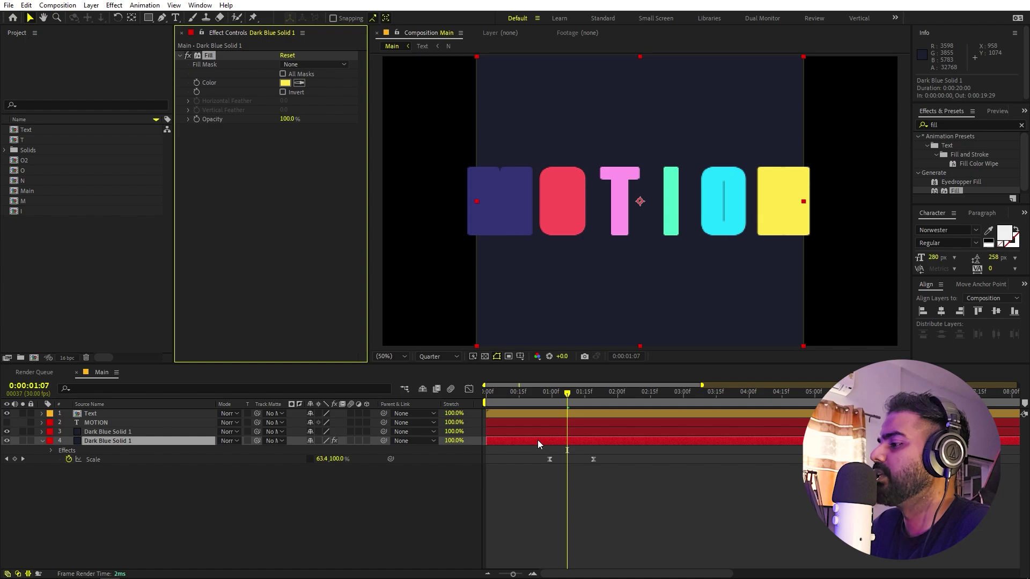
left_click_drag(539, 441, 540, 442)
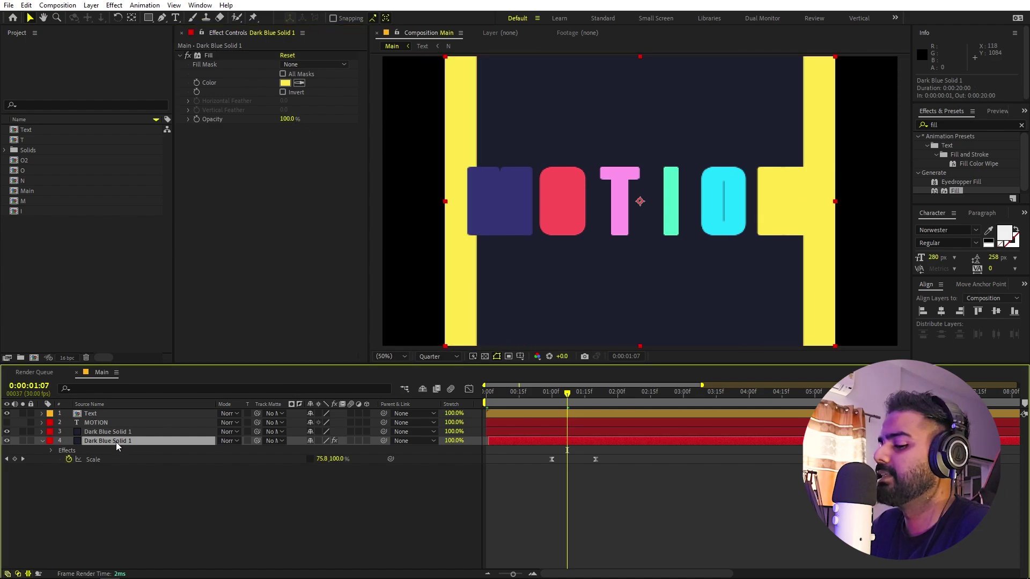
Step: Duplicate the yellow solid, recolor the lower copy with the first O's red, and start it one more frame later
key("ctrl+d")
left_click(544, 453)
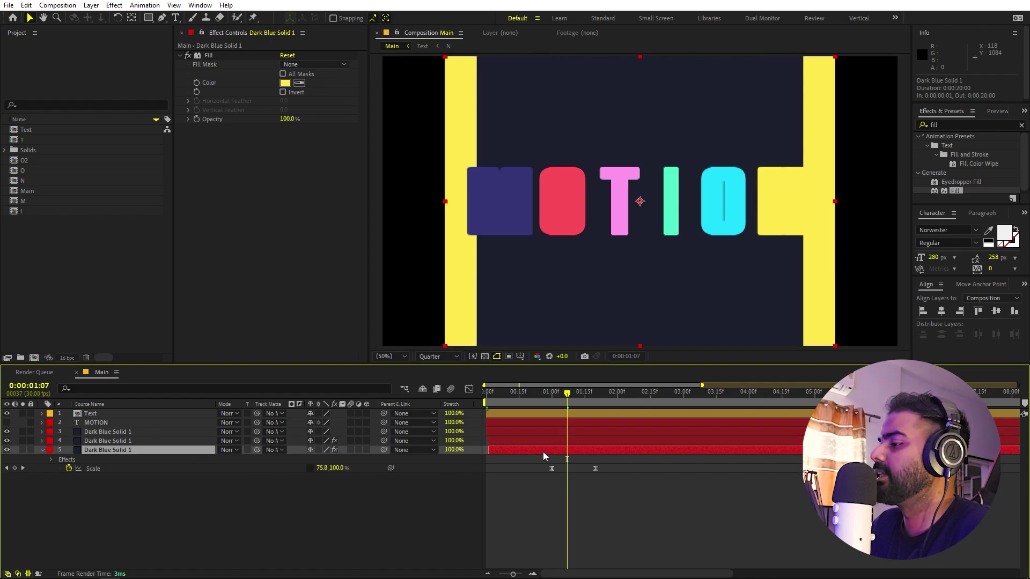
left_click(299, 83)
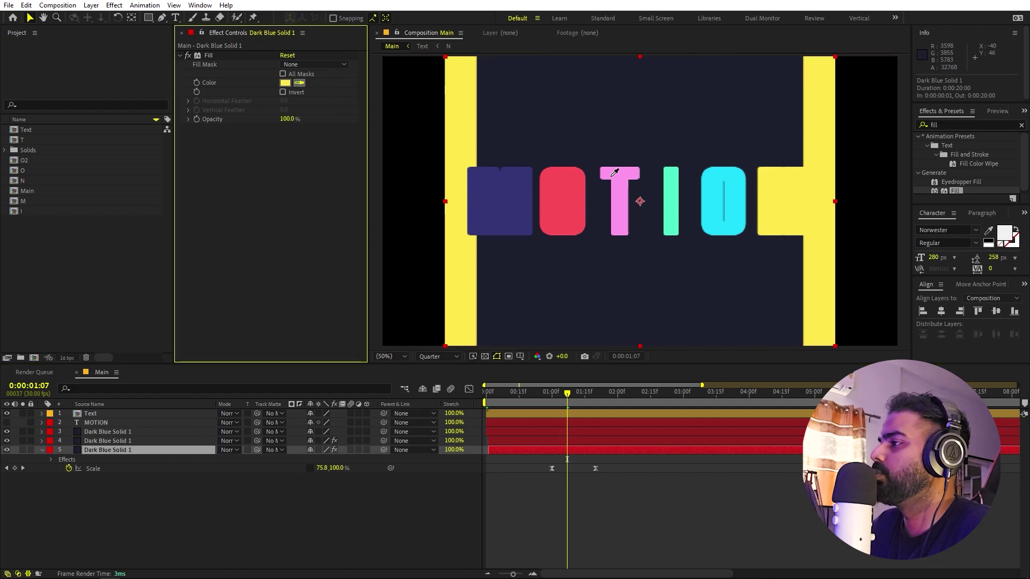
left_click(575, 197)
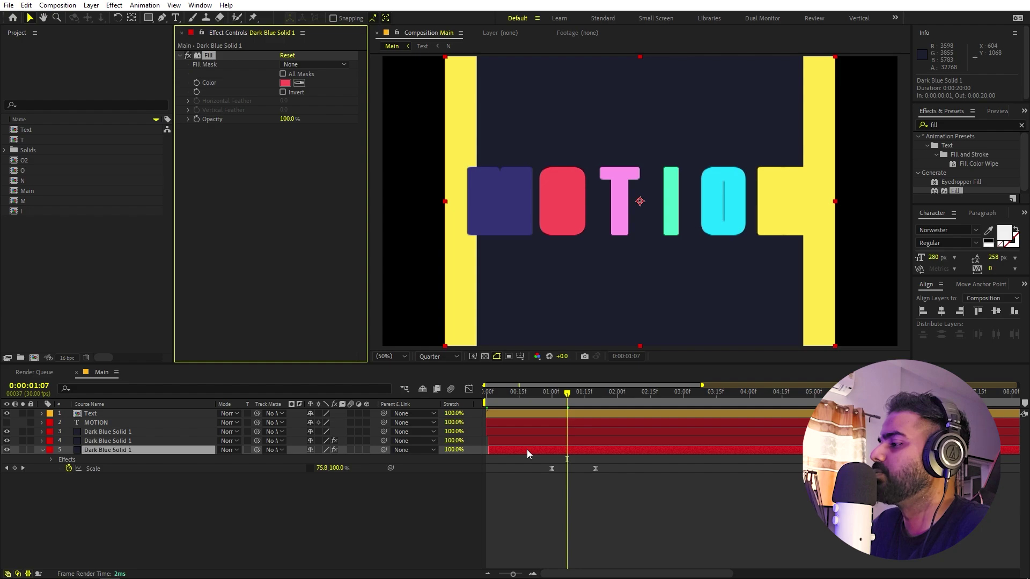
left_click_drag(527, 449, 529, 450)
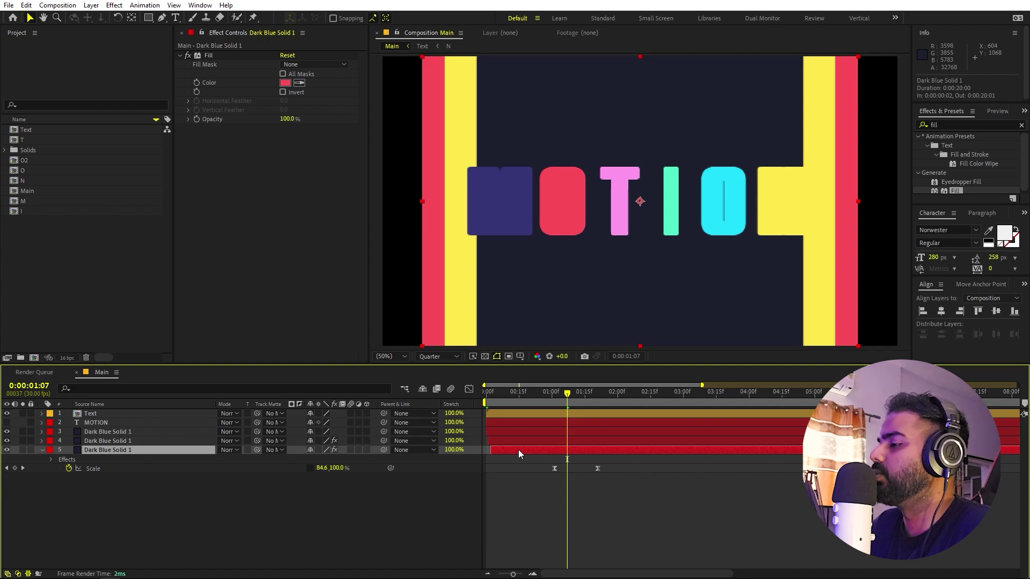
Step: Duplicate the red solid and remove the Scale keyframes from the bottom copy so it stays at 100%
key("ctrl+d")
left_click(515, 458)
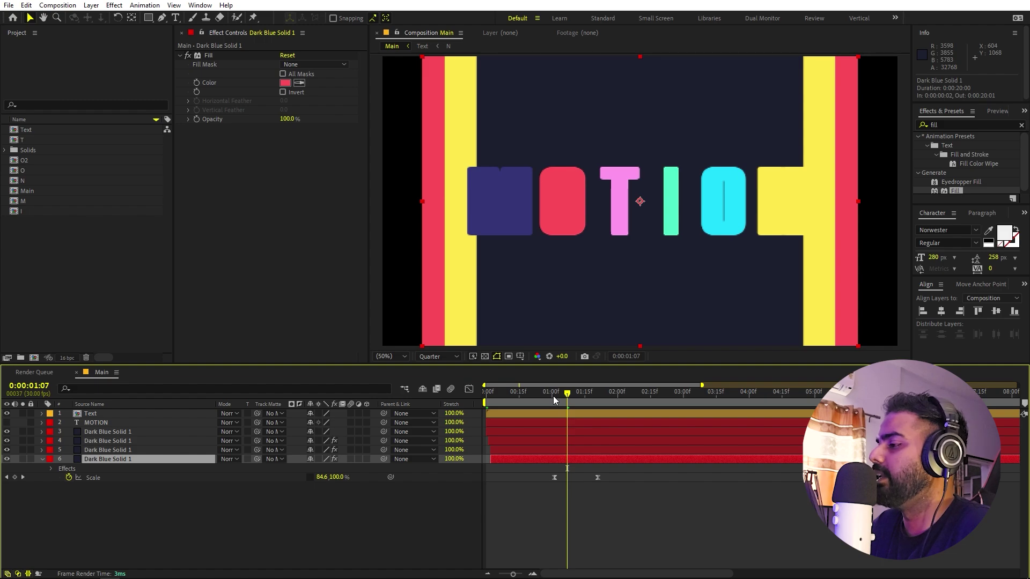
left_click_drag(553, 396, 544, 399)
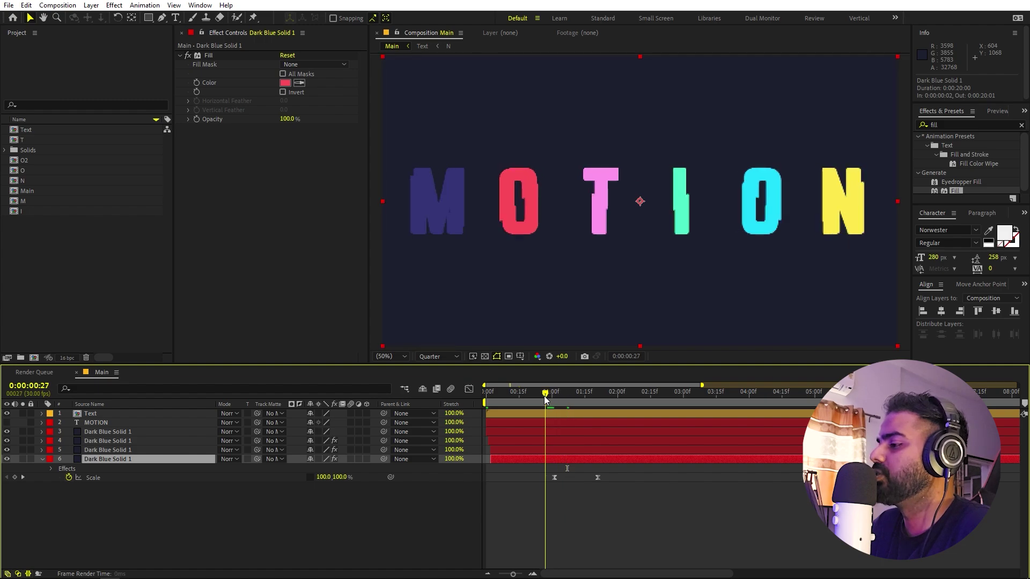
left_click(69, 477)
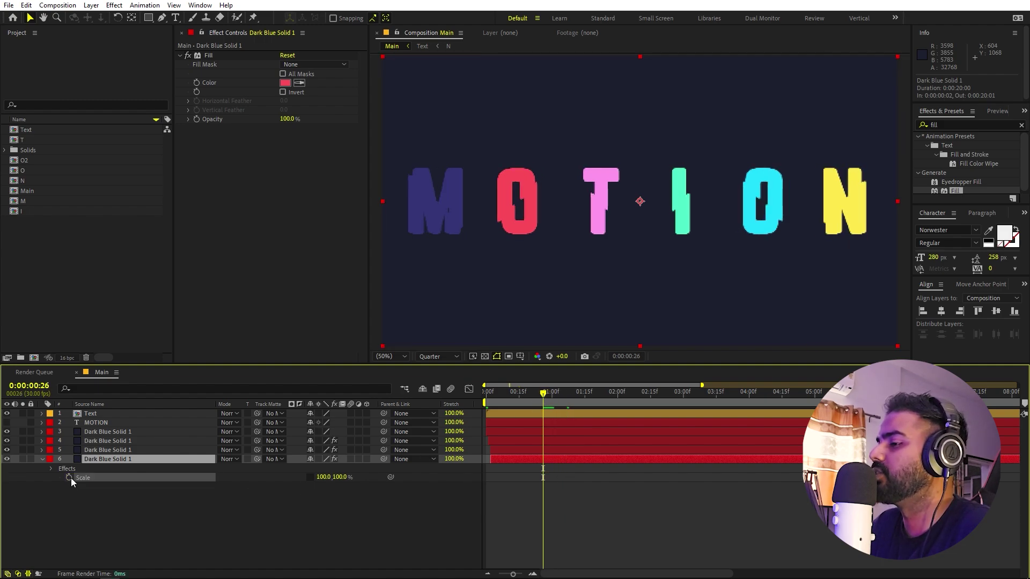
Step: Set the bottom solid's Fill color to off-white F7F7F7 and preview the layered background transition
left_click(284, 82)
left_click_drag(79, 306, 39, 277)
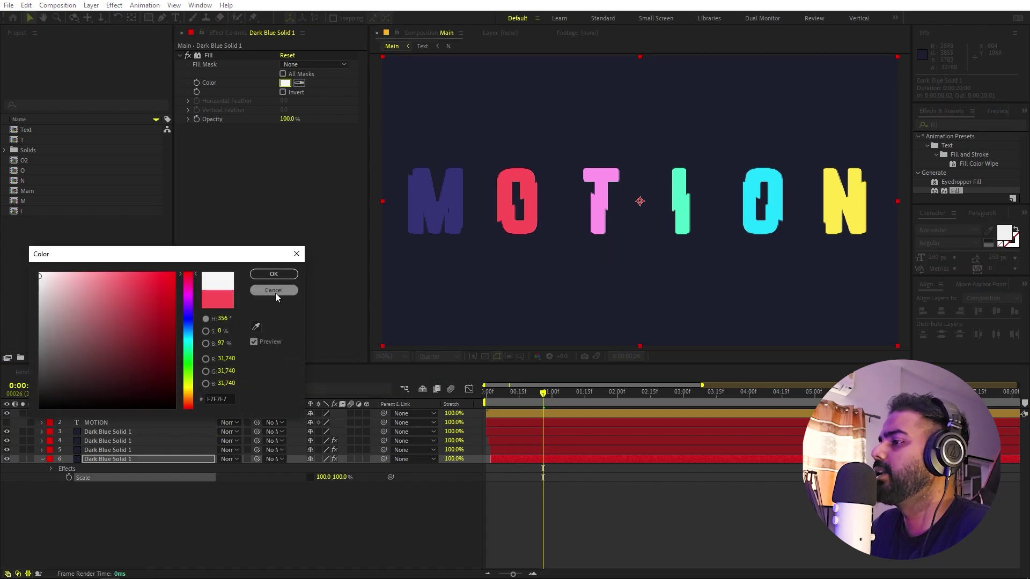
left_click(274, 276)
key("space")
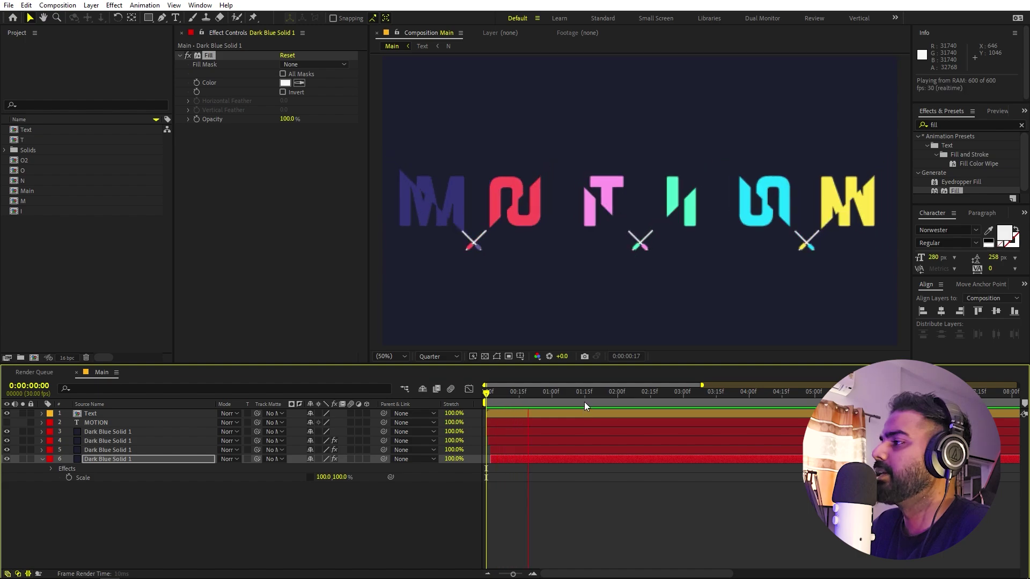
key("space")
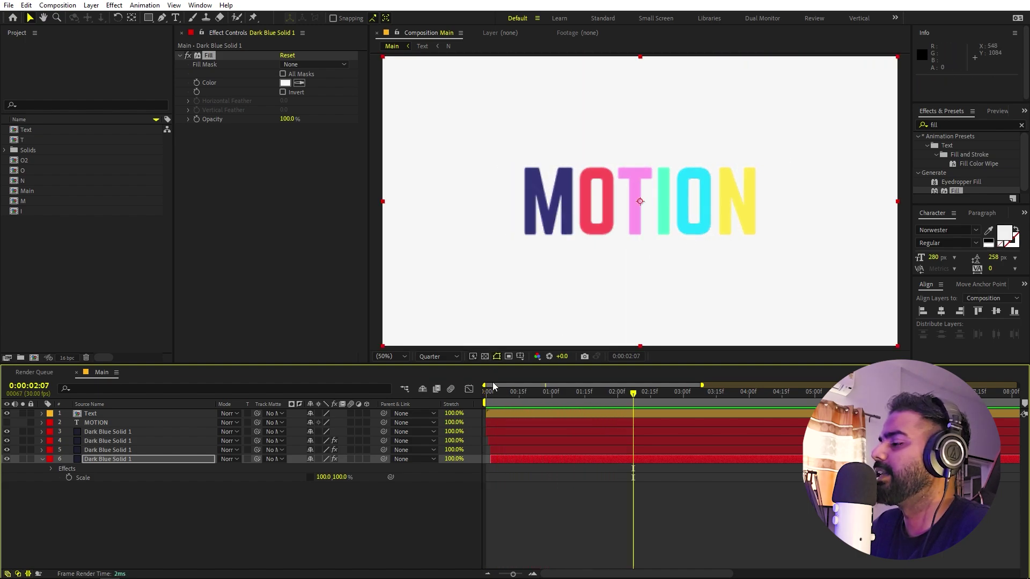
left_click(608, 511)
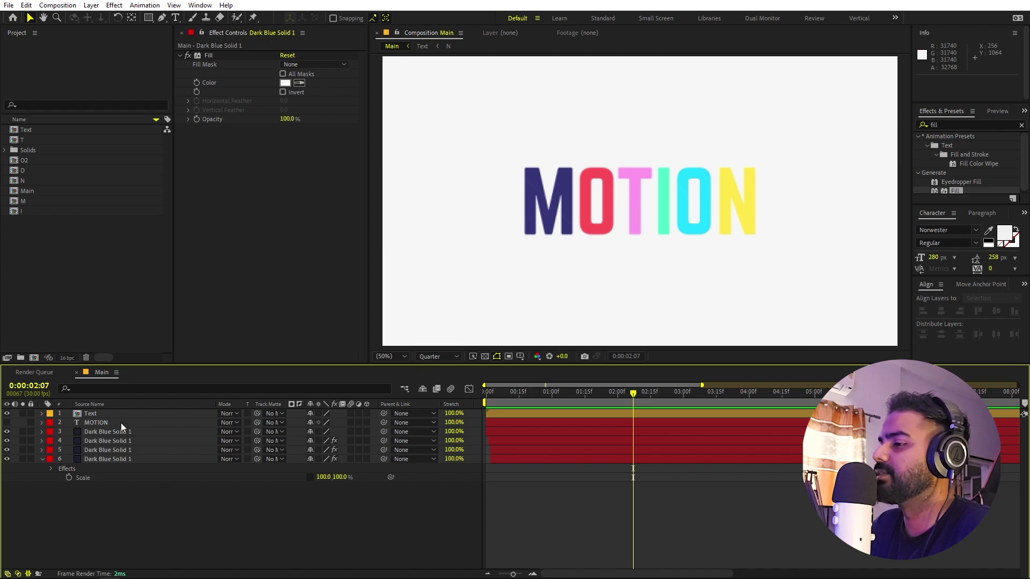
Step: Duplicate the Text layer, apply a dark blue Fill to the upper copy, and raise the preview resolution to Full
left_click(100, 413)
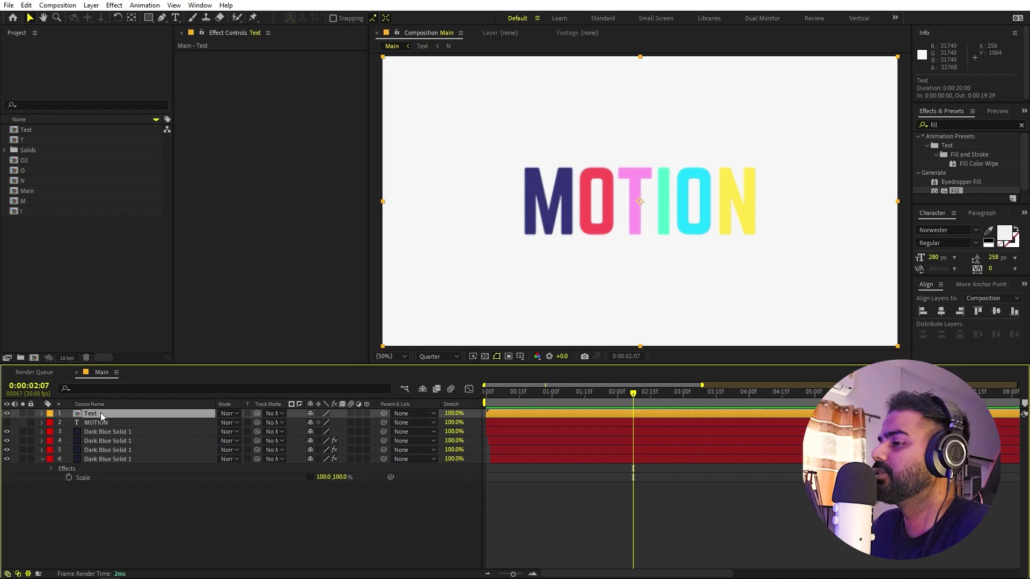
key("ctrl+d")
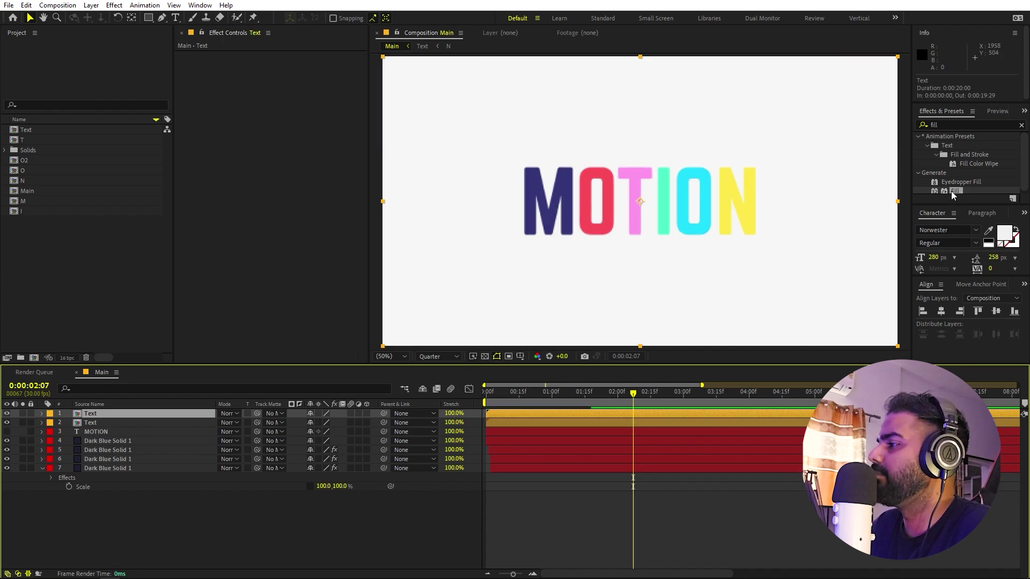
left_click_drag(951, 191, 127, 416)
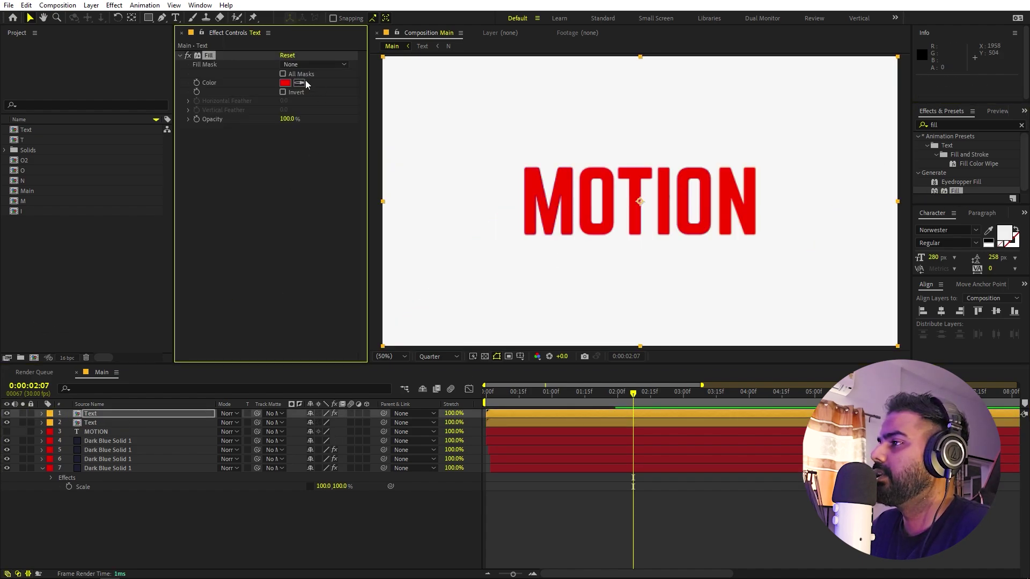
left_click(299, 83)
left_click(441, 195)
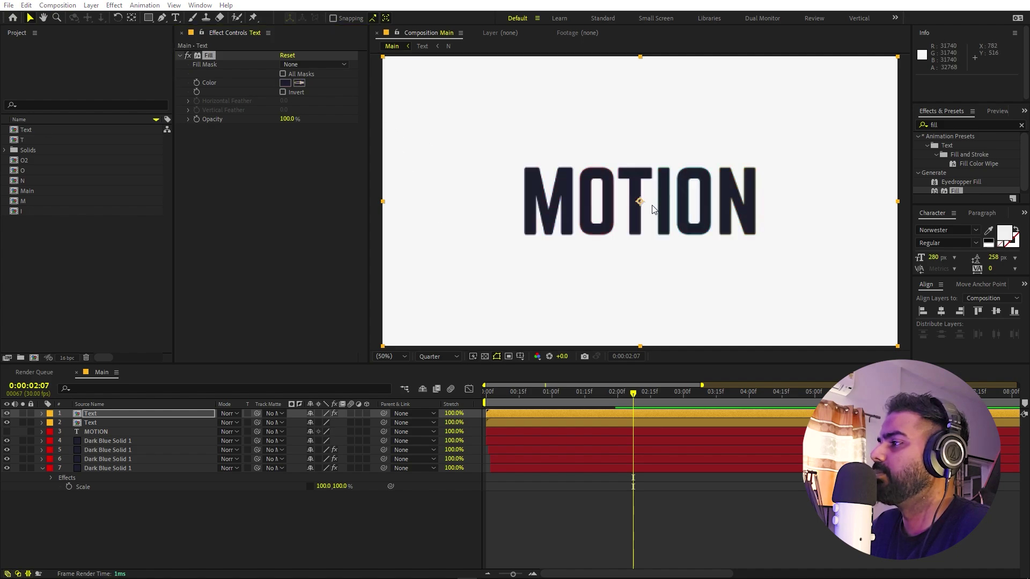
left_click(432, 356)
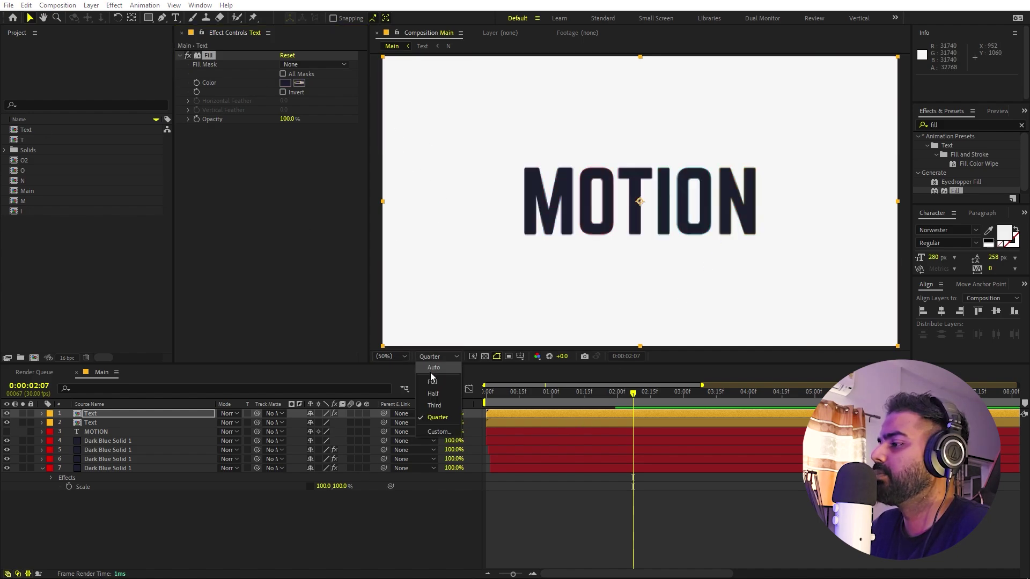
left_click(443, 384)
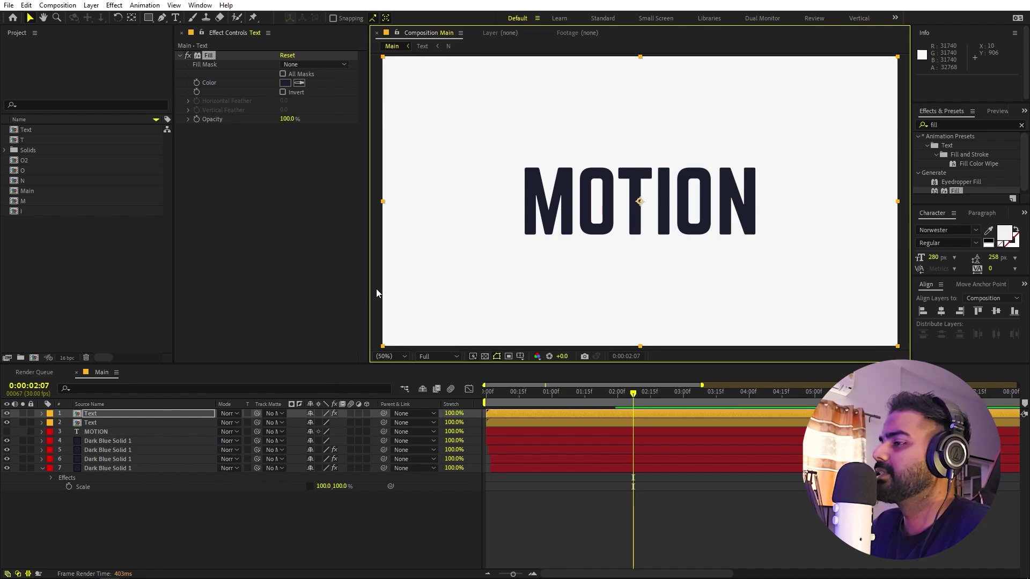
Step: Duplicate the yellow solid and move the copy above both Text layers in the stack
left_click(111, 449)
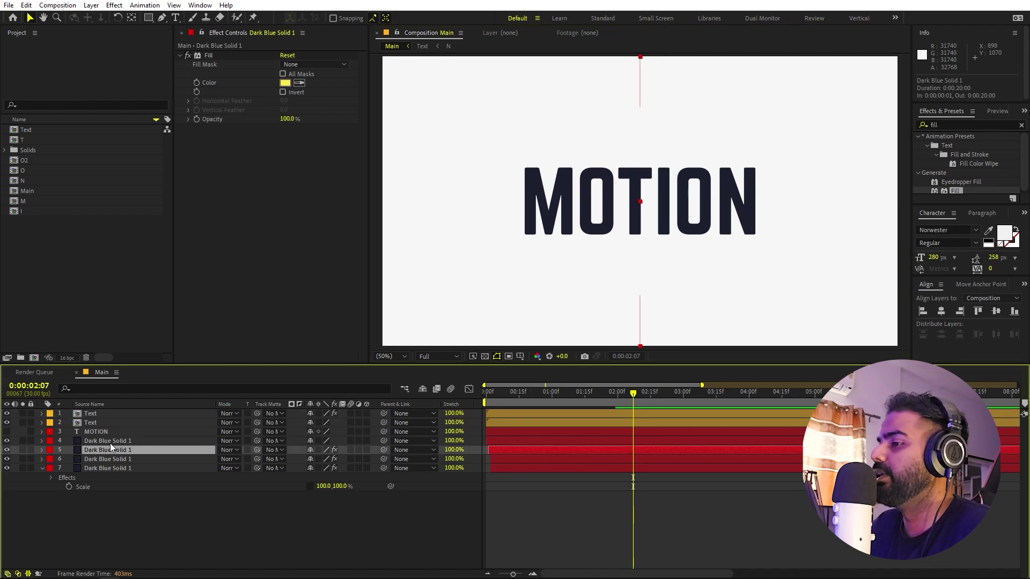
key("ctrl+d")
left_click_drag(105, 451, 112, 410)
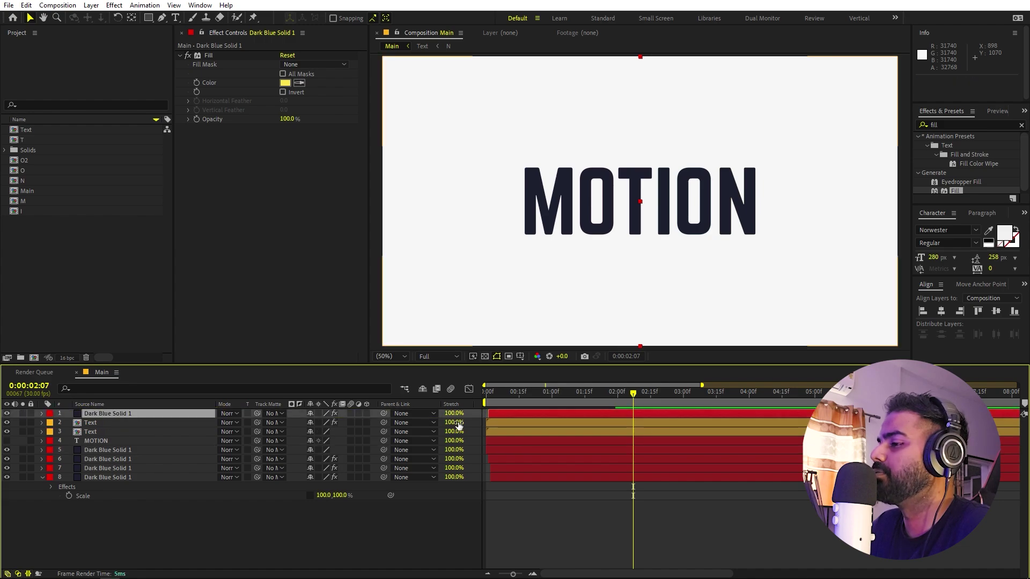
Step: Set the topmost solid as the track matte of the dark blue Text layer and check the composition at 0:00:01:08
left_click(94, 423)
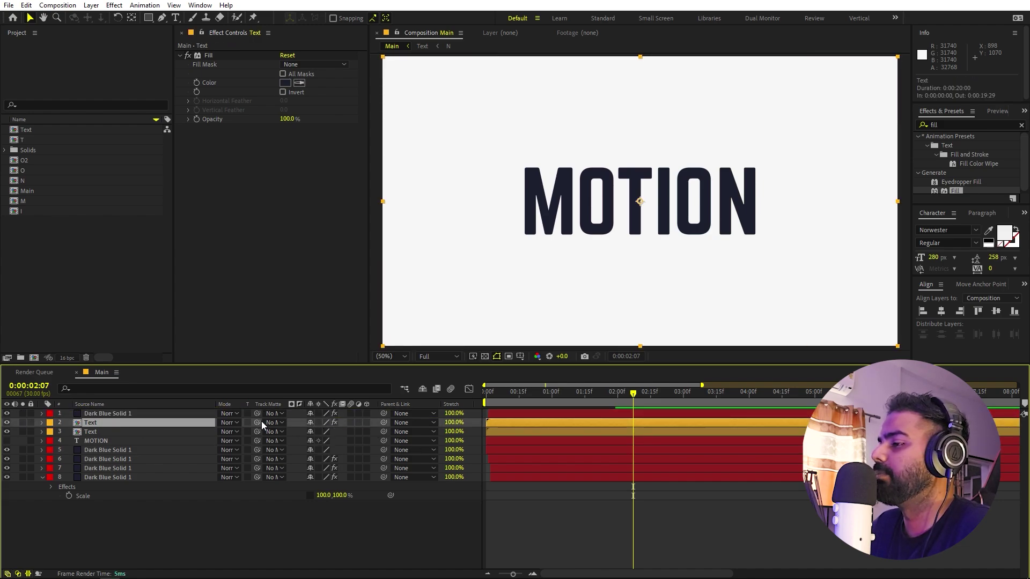
left_click_drag(257, 423, 142, 412)
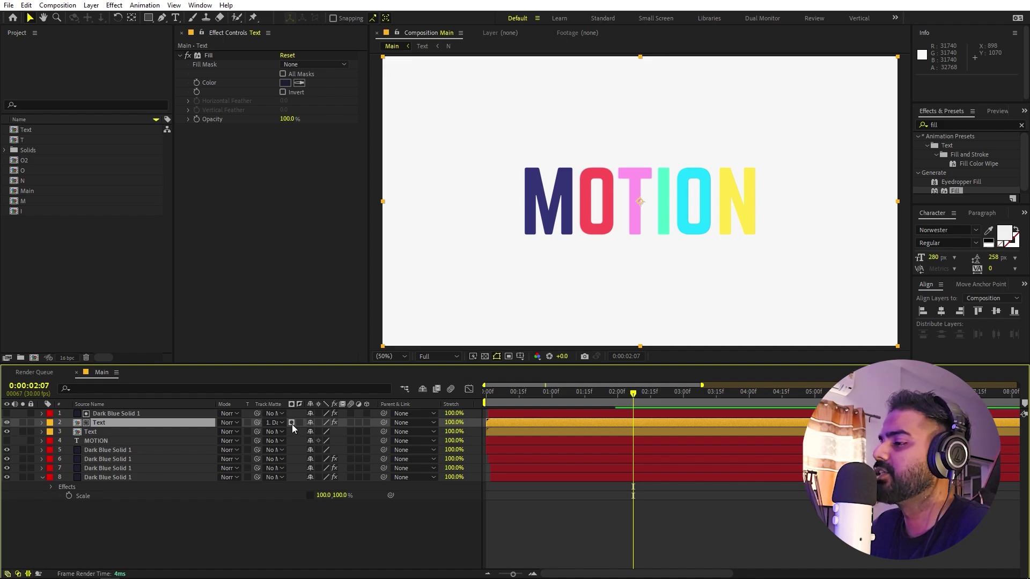
left_click(269, 422)
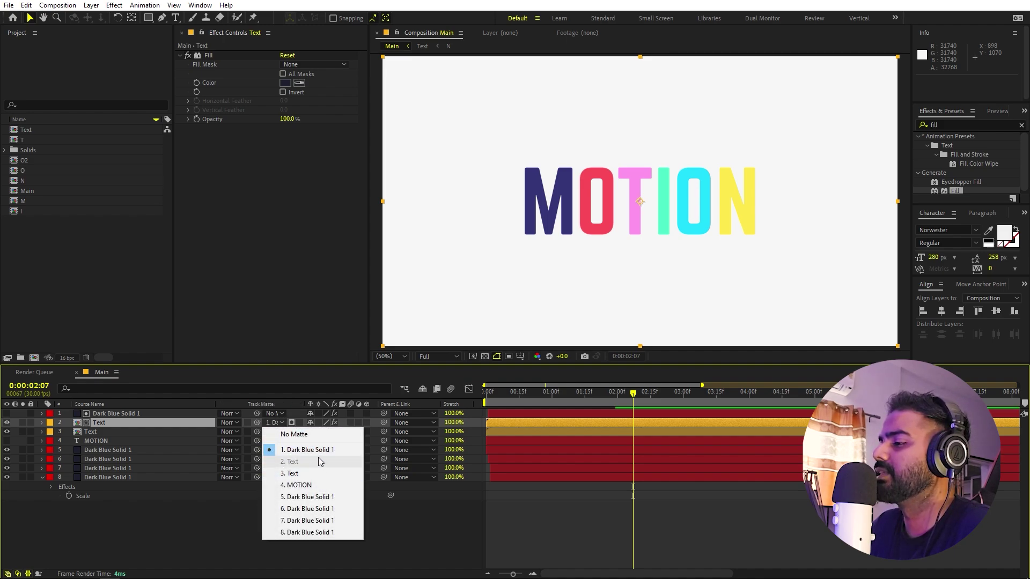
left_click(220, 520)
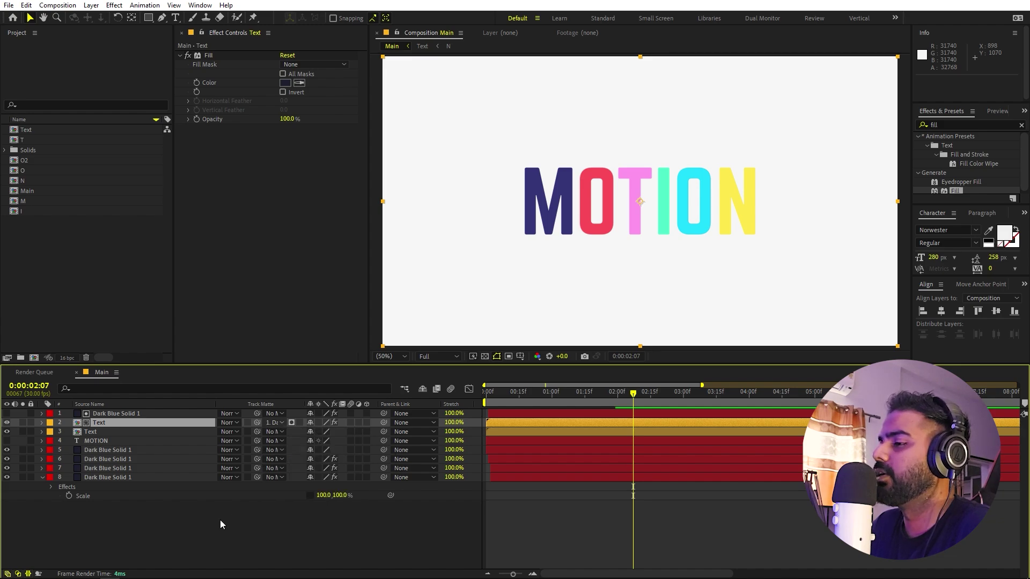
left_click(220, 519)
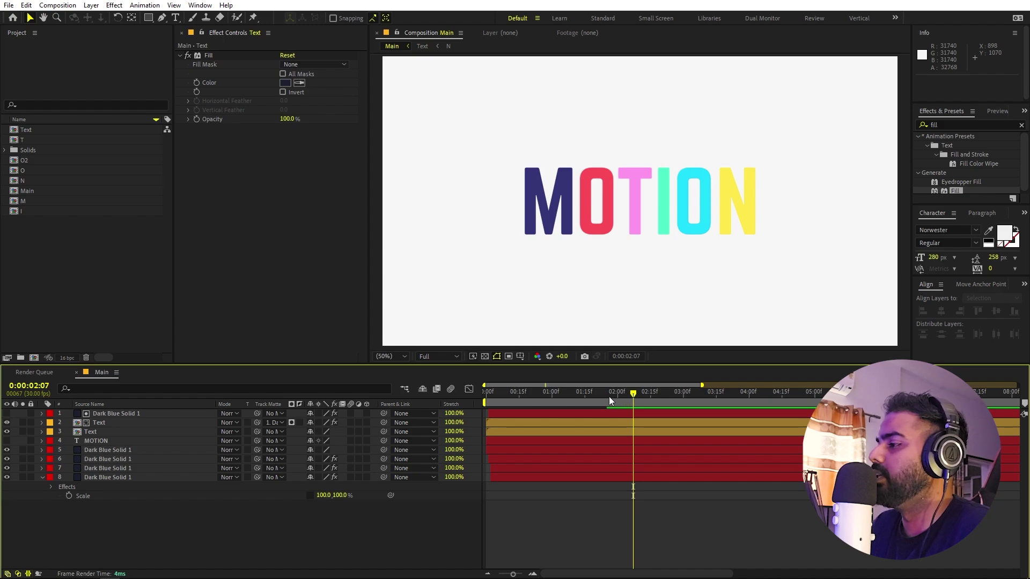
left_click(571, 394)
mouse_move(571, 394)
left_mouse_down()
mouse_move(542, 397)
mouse_move(570, 395)
left_mouse_up()
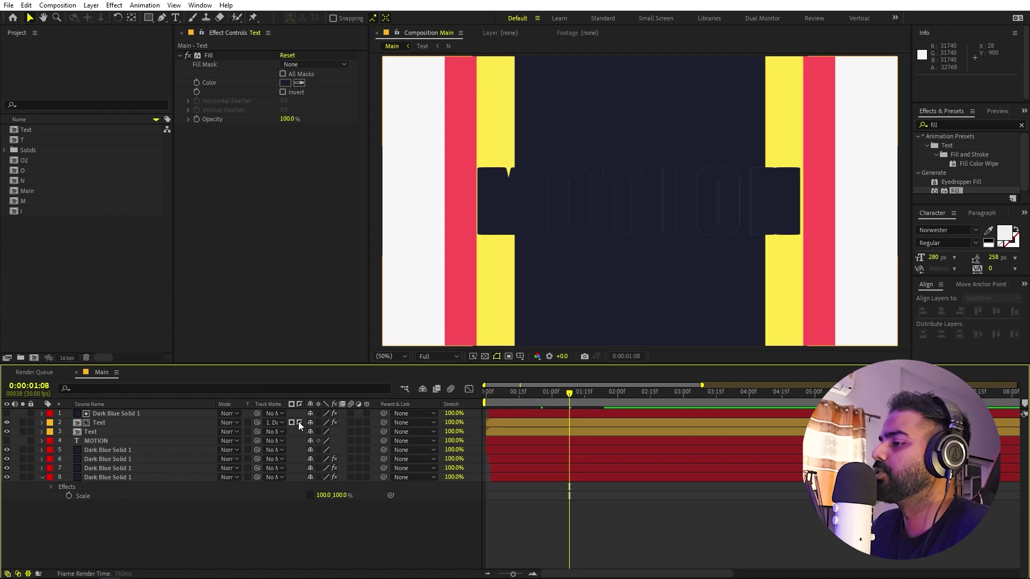
Step: Invert the track matte of the dark blue Text layer and preview the text color transition
left_click(299, 422)
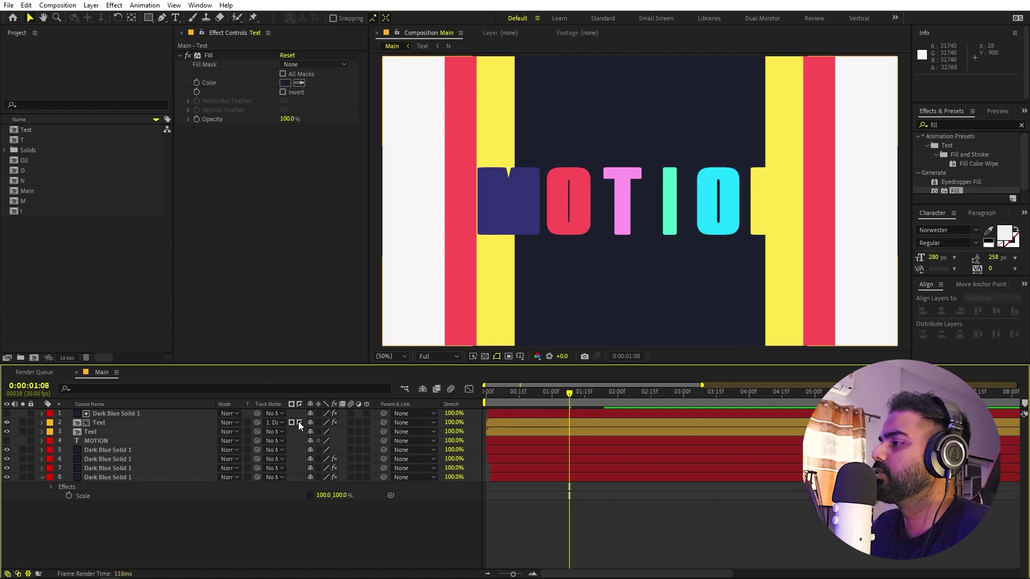
key("Page_Down")
key("Page_Down")
left_click(587, 395)
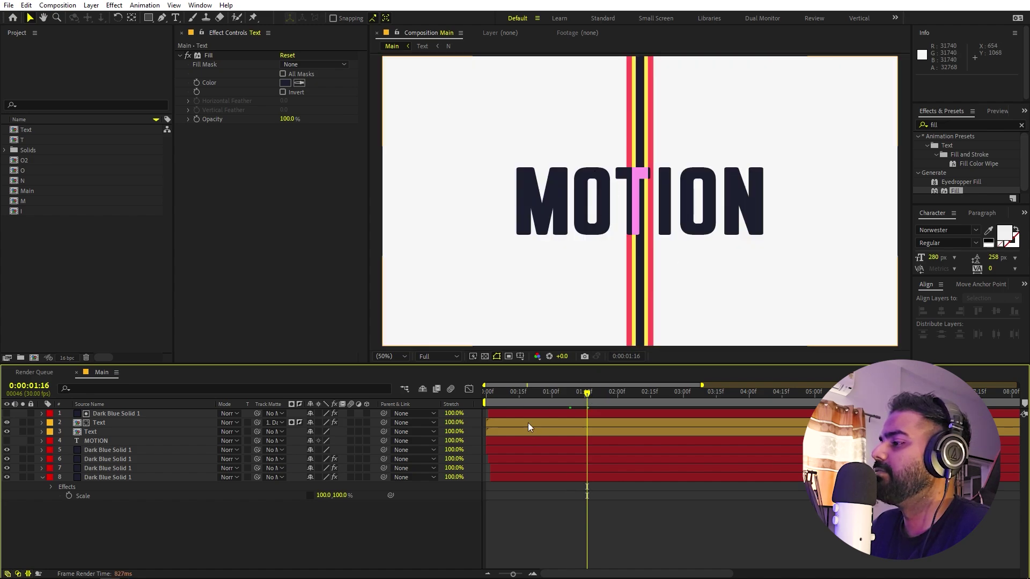
key("space")
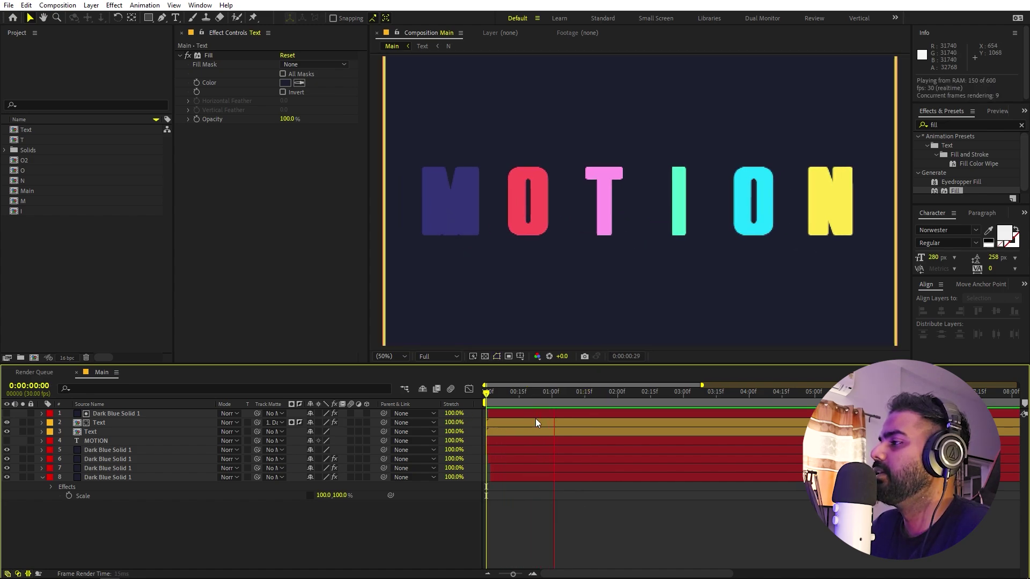
Step: Shift the topmost matte solid to start at 0:00:00:03 and preview the text transition
left_click(527, 416)
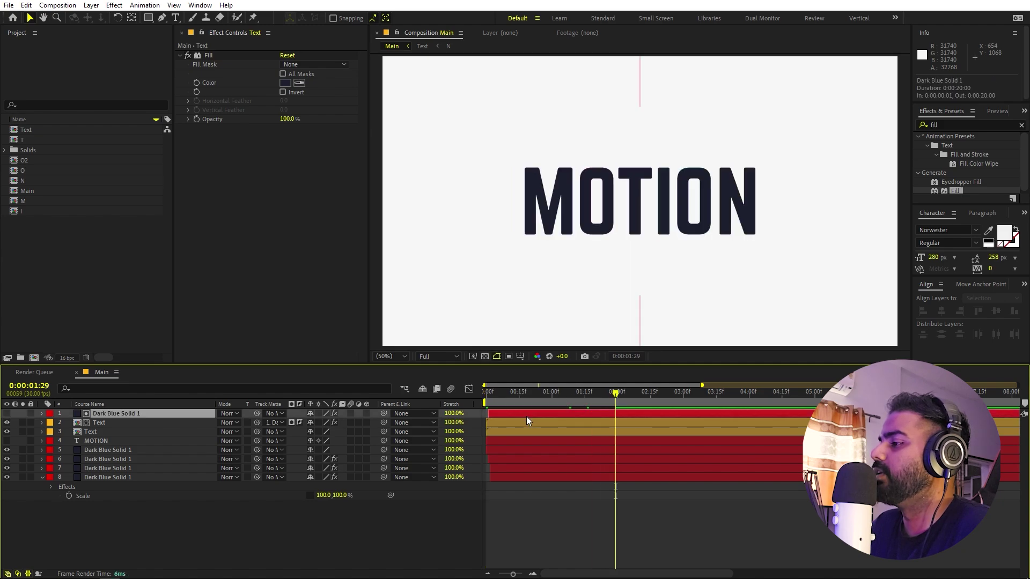
left_click(554, 403)
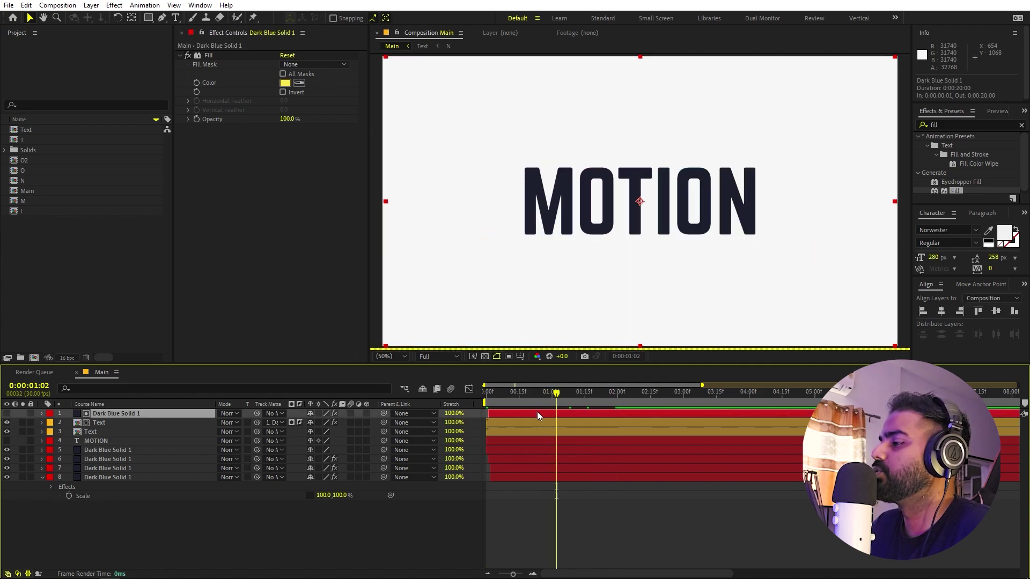
mouse_move(538, 415)
left_mouse_down()
mouse_move(580, 398)
mouse_move(554, 413)
left_mouse_up()
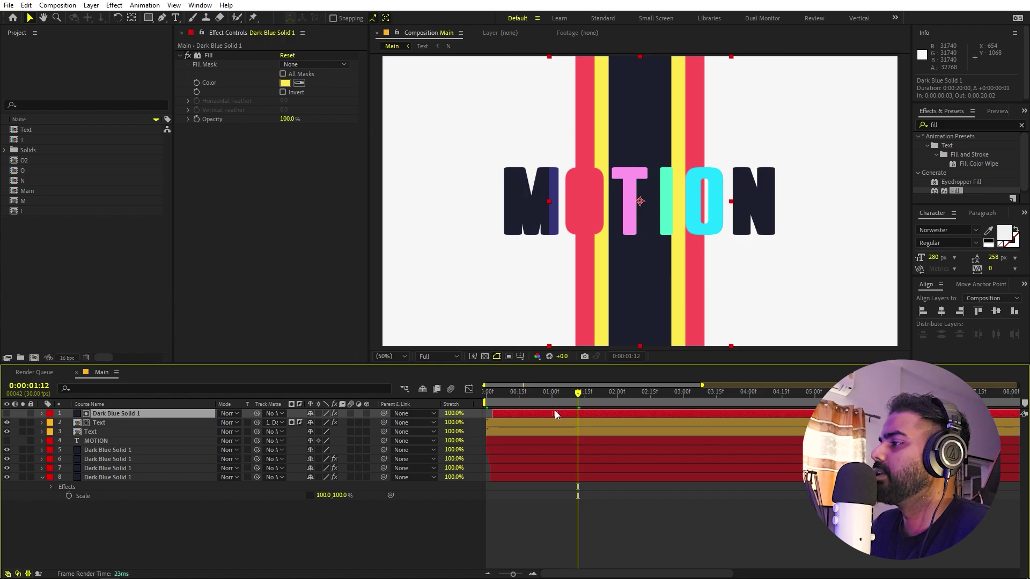
key("space")
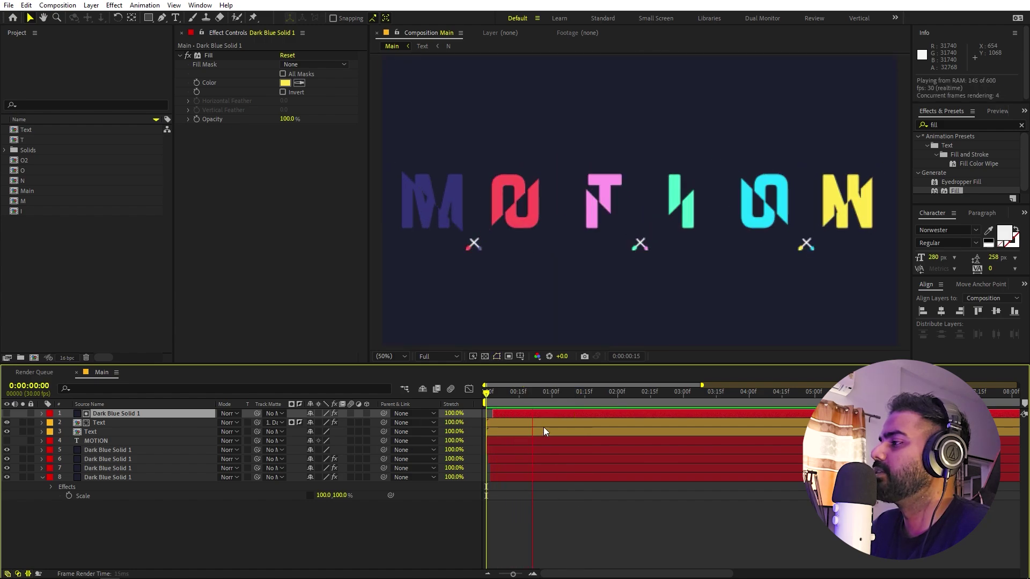
key("space")
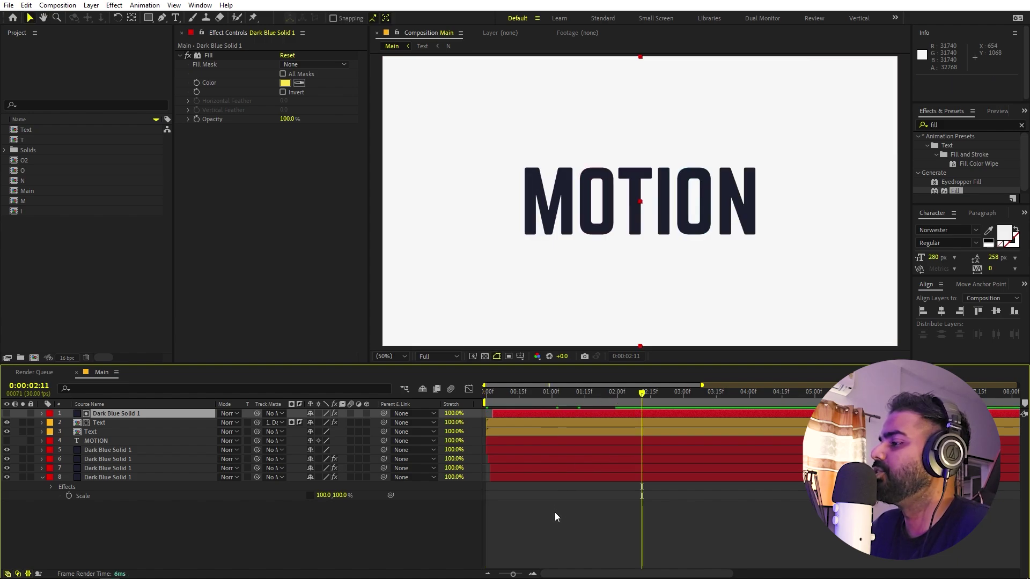
Step: Create an adjustment layer above all the other layers in the Main composition
left_click(511, 514)
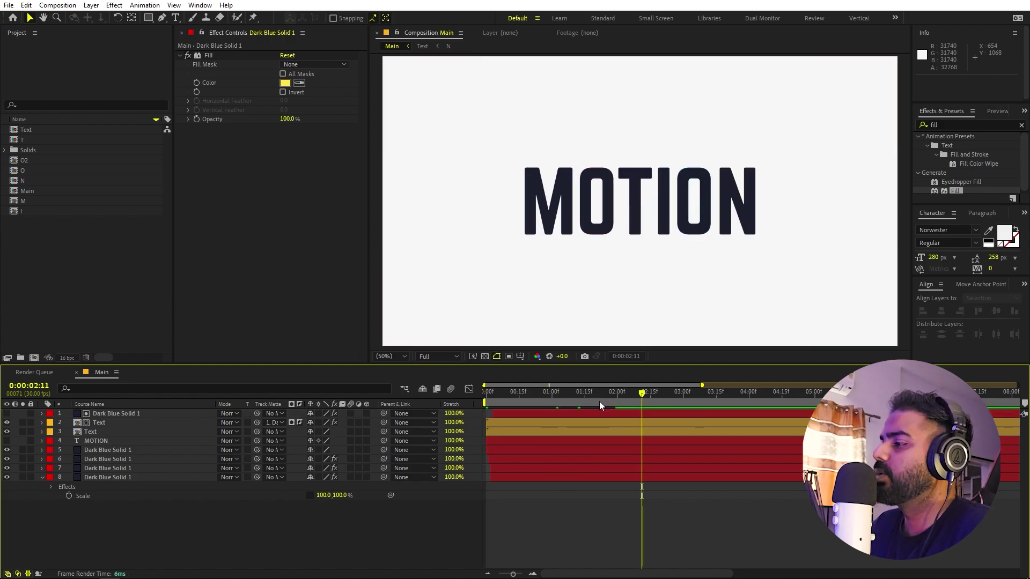
left_click_drag(600, 402, 617, 413)
right_click(185, 536)
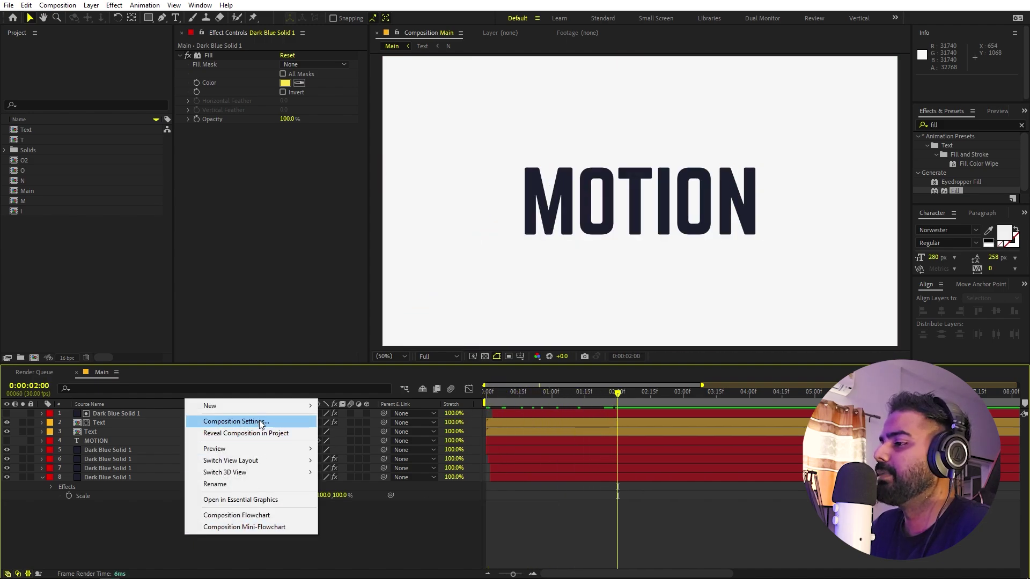
mouse_move(258, 404)
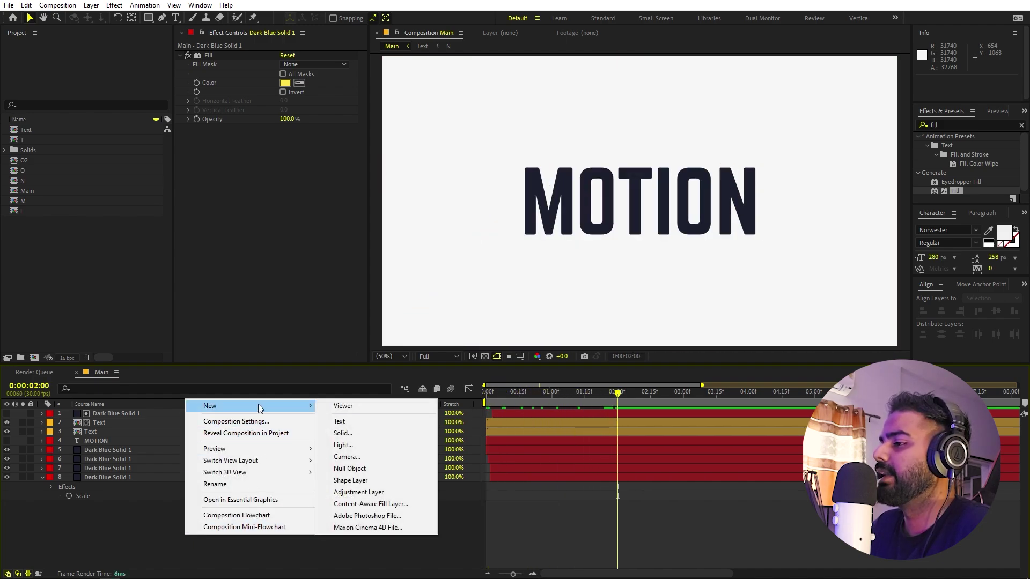
left_click(356, 492)
Step: Find the Posterize Time effect, apply it to the adjustment layer and preview the animation
left_click(968, 124)
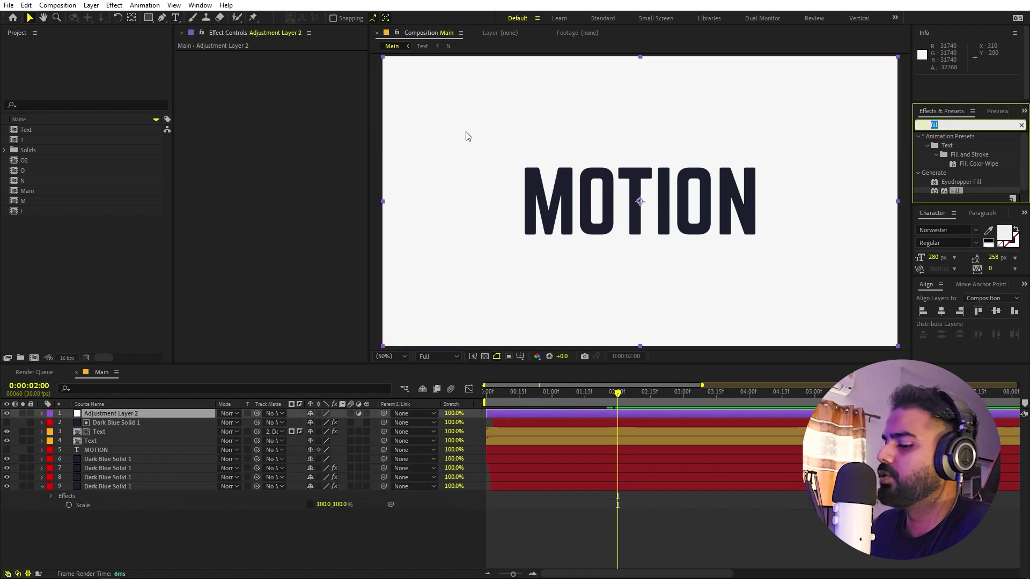
type("poster")
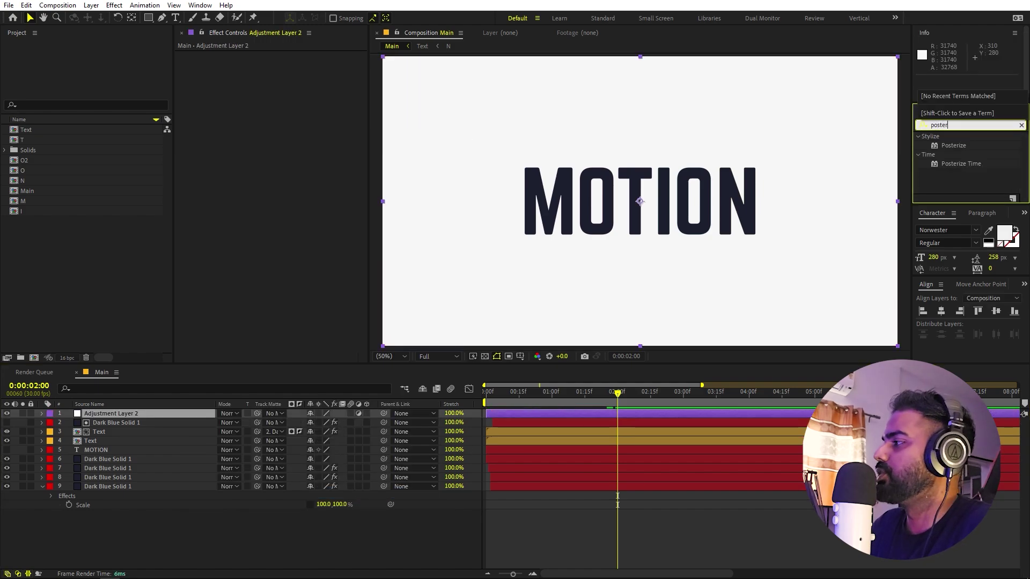
left_click_drag(958, 162, 109, 415)
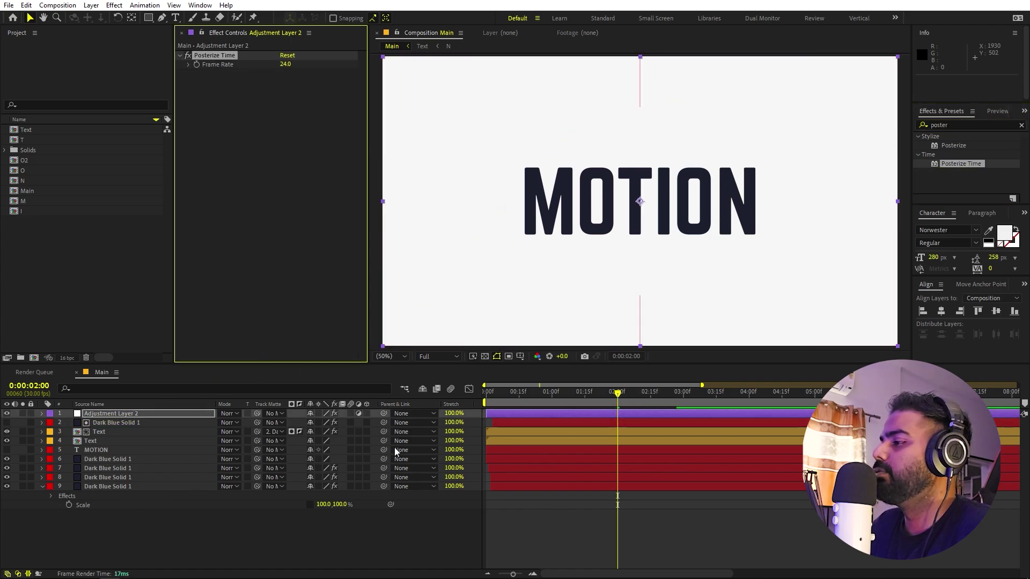
key("Home")
key("space")
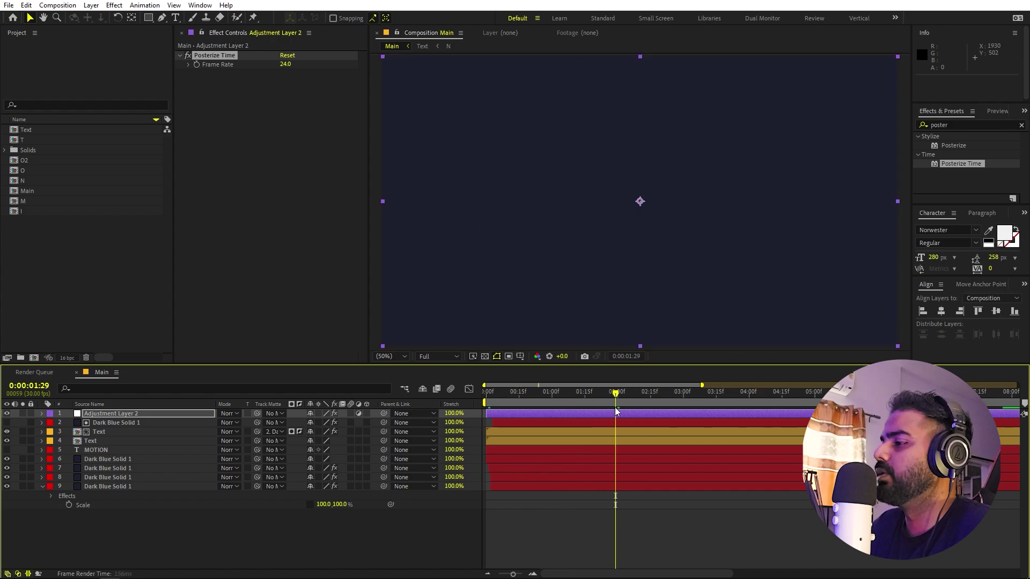
Step: Pre-compose all layers below the adjustment layer into a composition named Main Animation
left_click(42, 487)
left_click(121, 521)
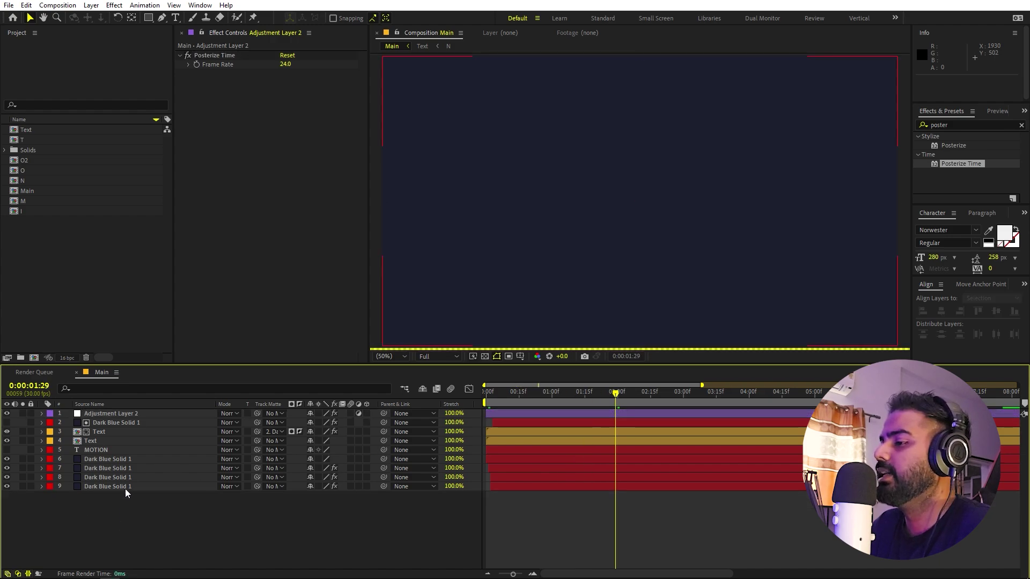
left_click(125, 488)
left_click(113, 423, "shift")
right_click(113, 424)
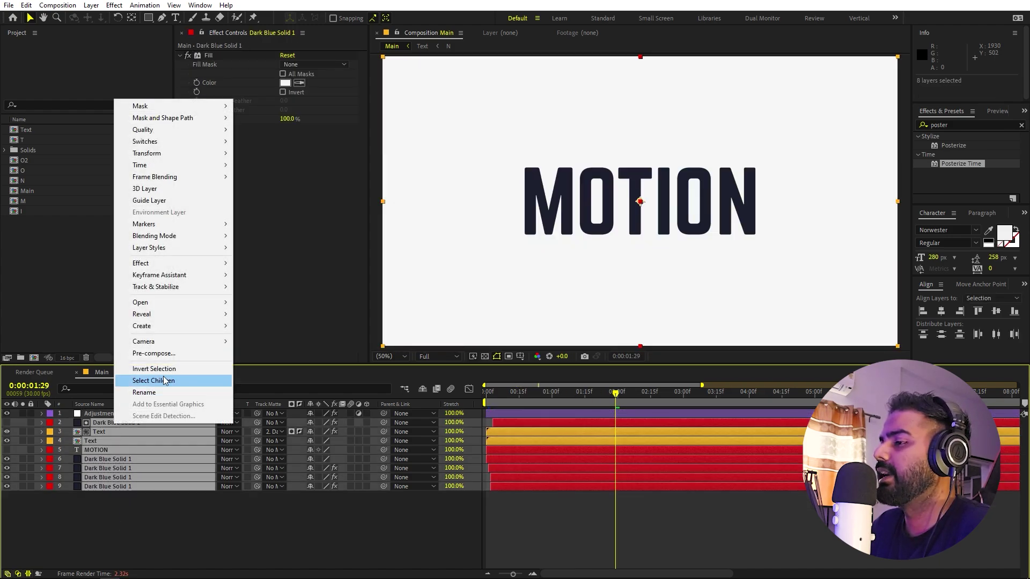
left_click(169, 355)
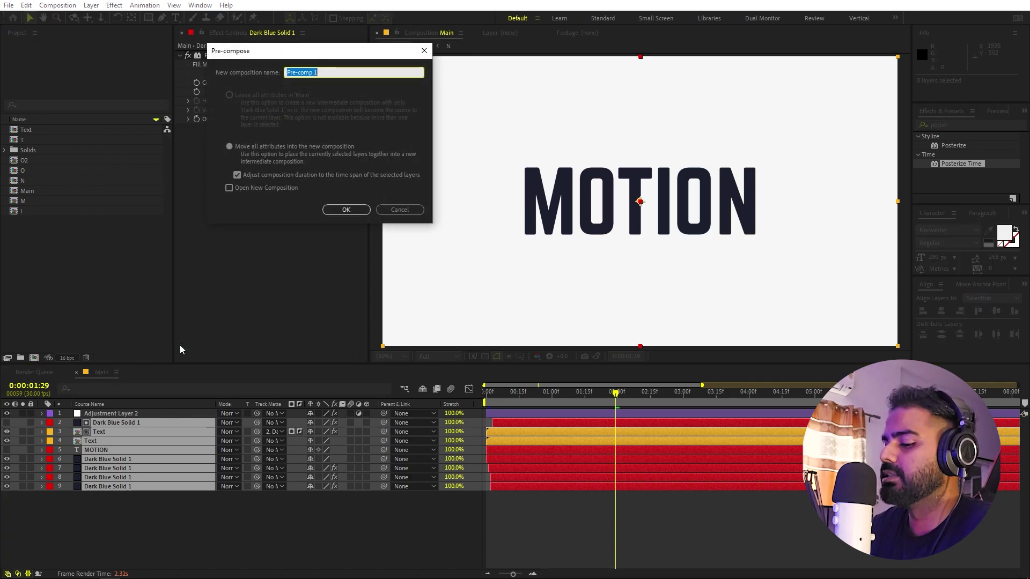
type("Main Abn")
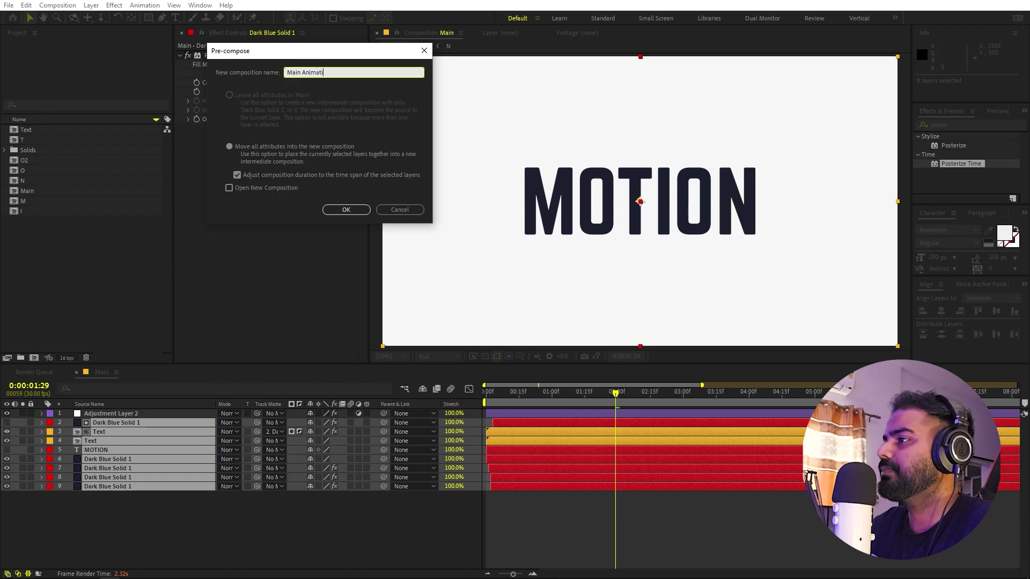
left_click(350, 208)
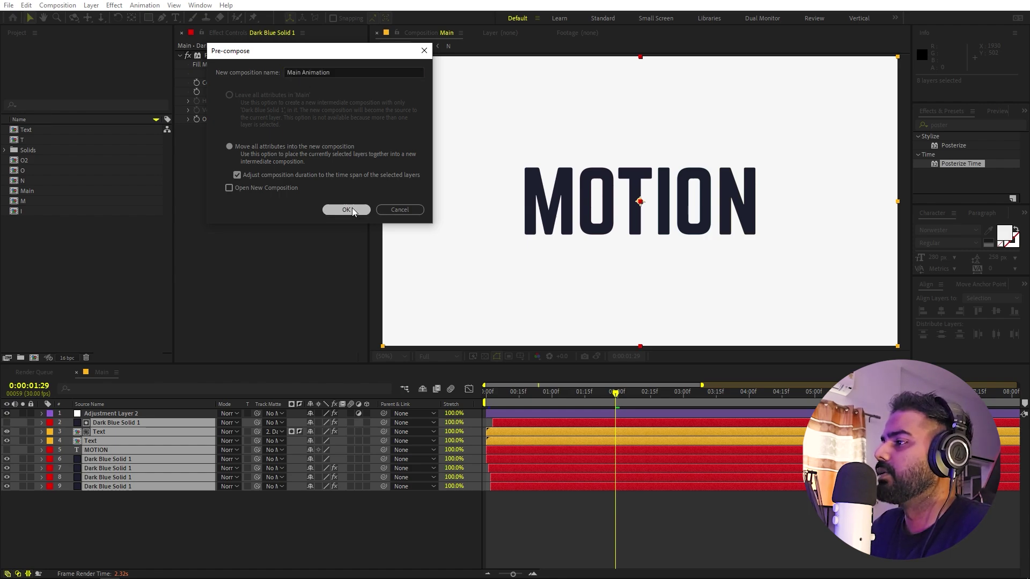
Step: Enable time remapping on the Main Animation layer and add a Time Remap keyframe at 0:00:01:26
right_click(123, 423)
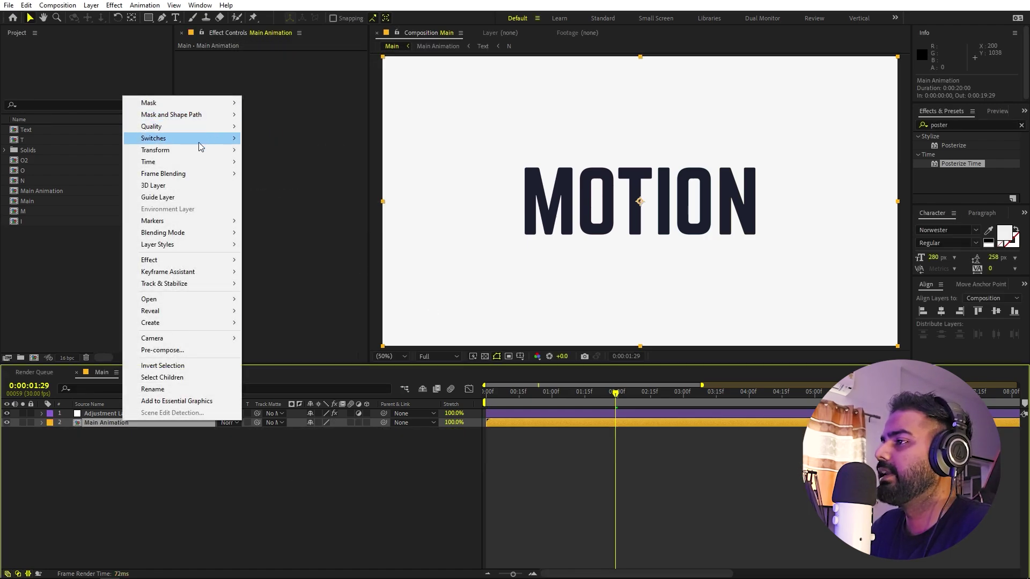
mouse_move(192, 161)
left_click(292, 161)
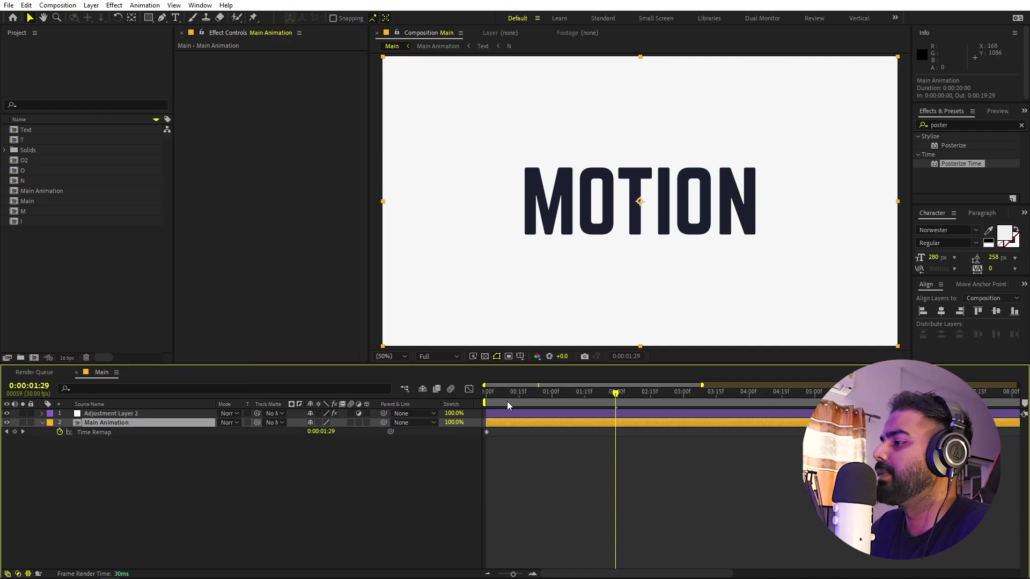
key("Home")
left_click_drag(493, 392, 609, 397)
left_click(15, 432)
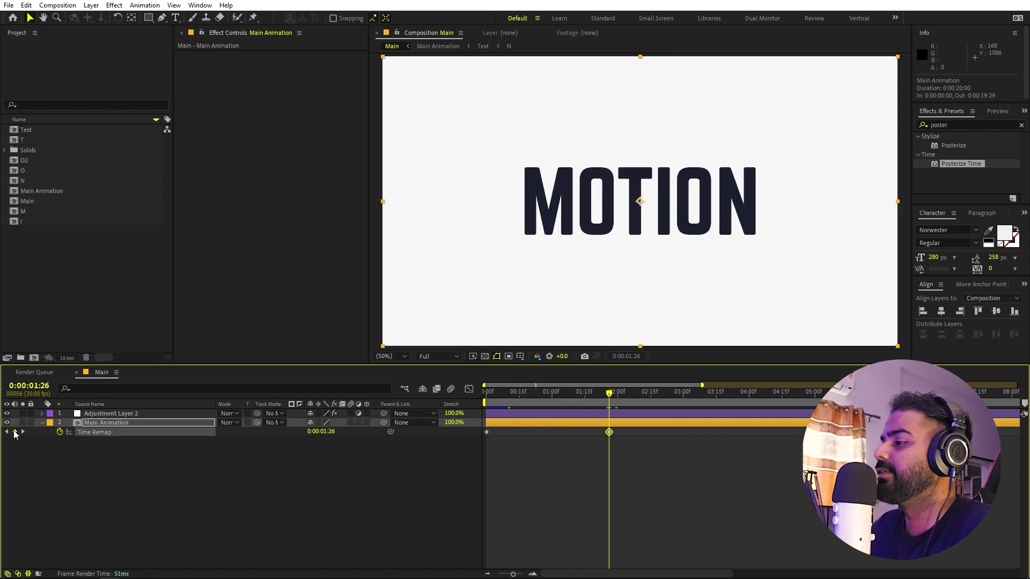
Step: Show the full timeline and delete the Time Remap keyframe at the end of the Main Animation layer
key(";")
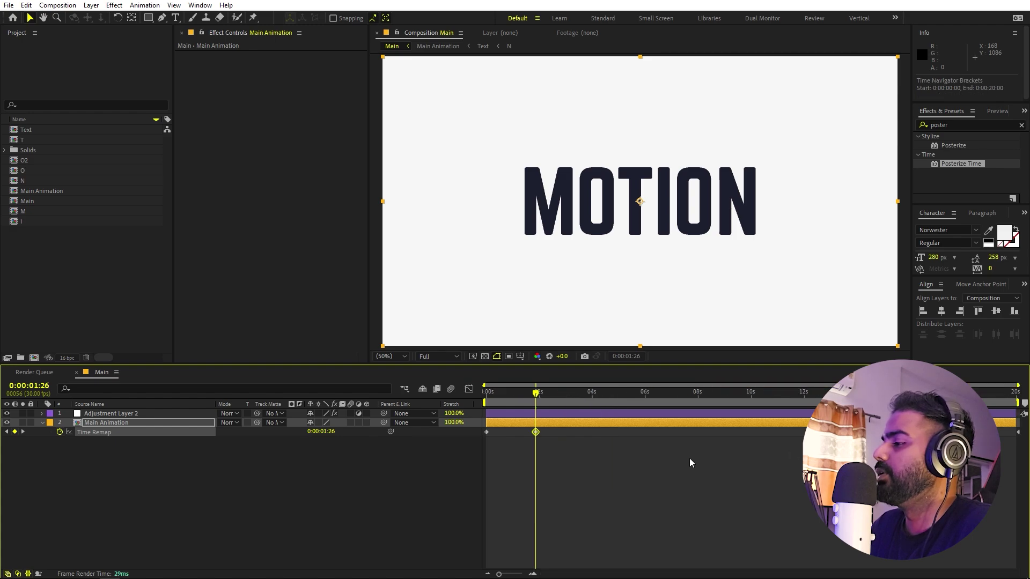
left_click(1016, 438)
left_click(671, 423)
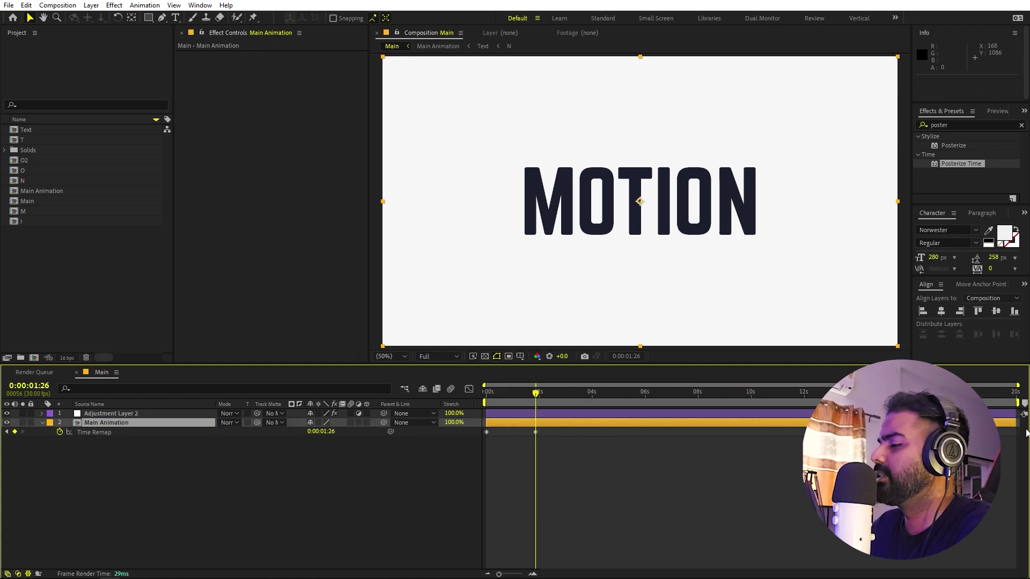
Step: Try slowing the animation by moving the second Time Remap keyframe to about 0:00:02:15, and preview it
left_click(536, 432)
left_click_drag(536, 432, 553, 432)
key("space")
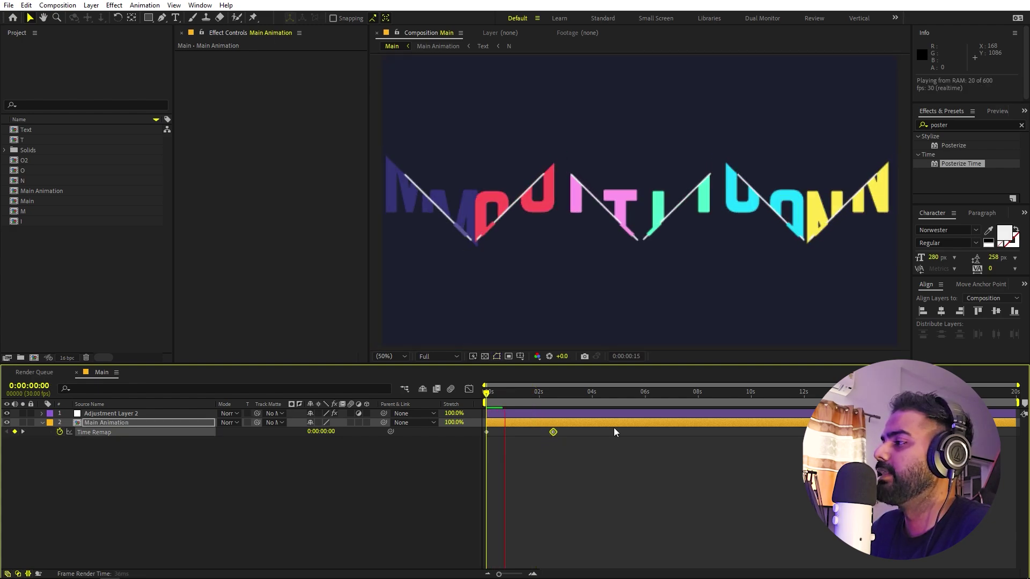
key("space")
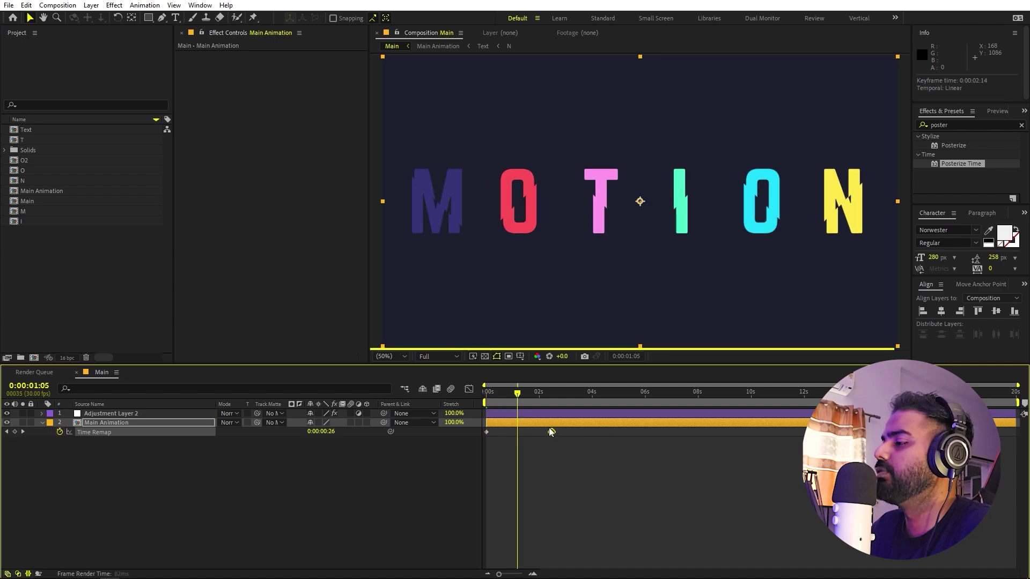
Step: Try speeding the animation up by moving the second Time Remap keyframe to before the one-second mark, and preview it
left_click_drag(553, 433, 505, 432)
key("space")
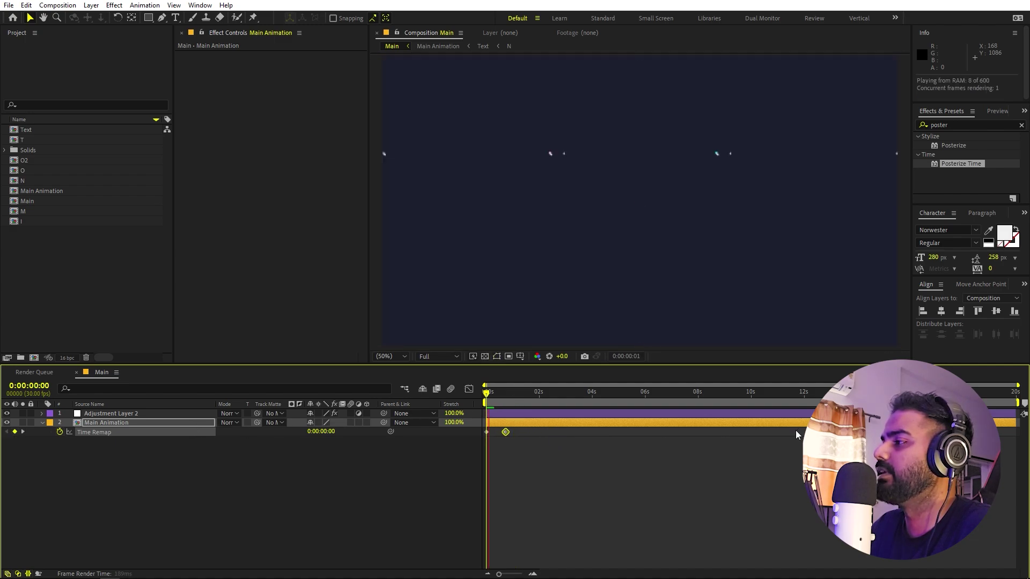
key("space")
Step: Move the second Time Remap keyframe to about 0:00:02:21, preview the slower animation and check its end frame
left_click_drag(506, 432, 555, 436)
key("space")
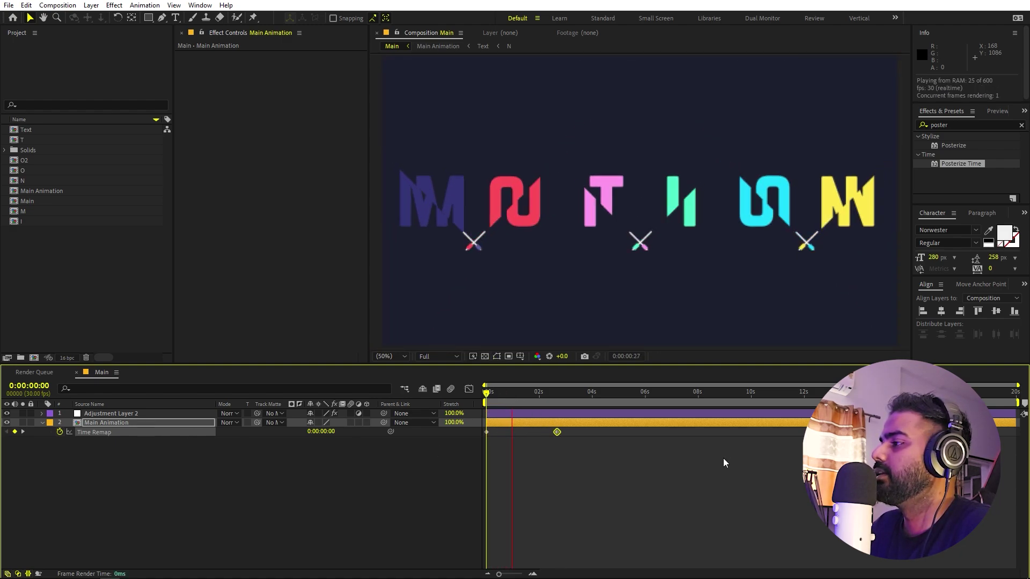
key("space")
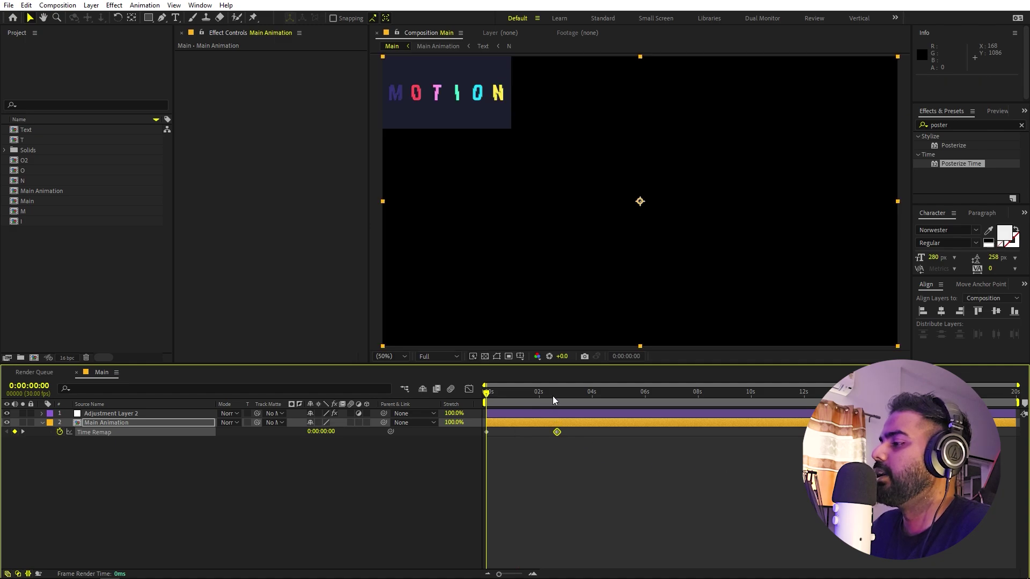
left_click(558, 395)
Step: Set the adjustment layer's Posterize Time frame rate to 12 and preview the animation
left_click(107, 414)
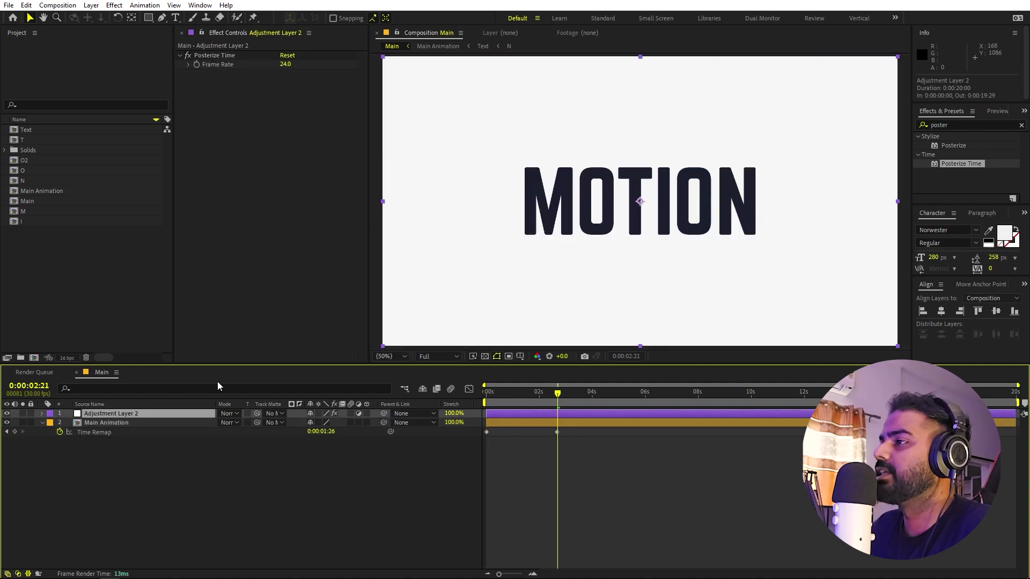
left_click(285, 64)
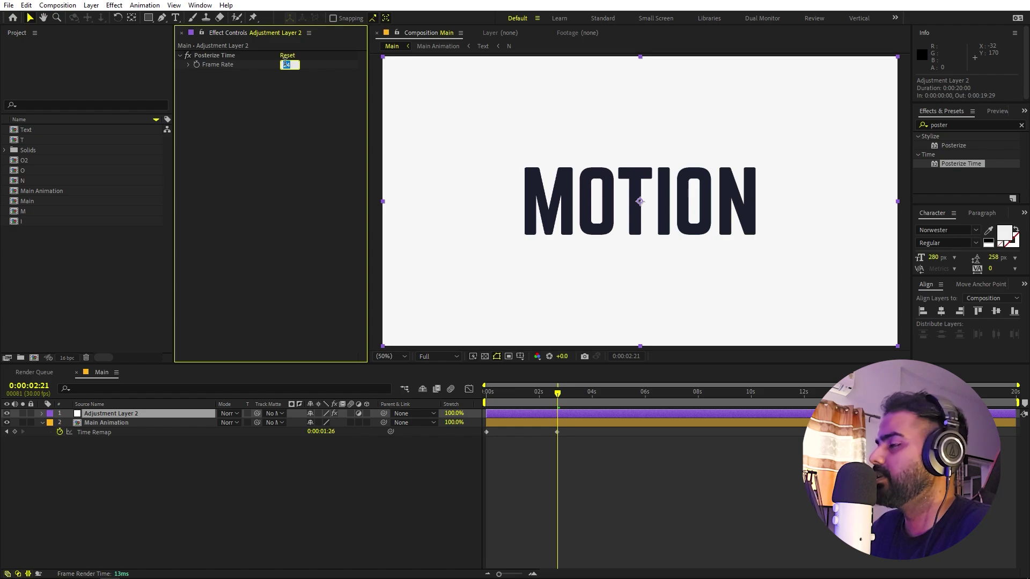
type("12")
key("Return")
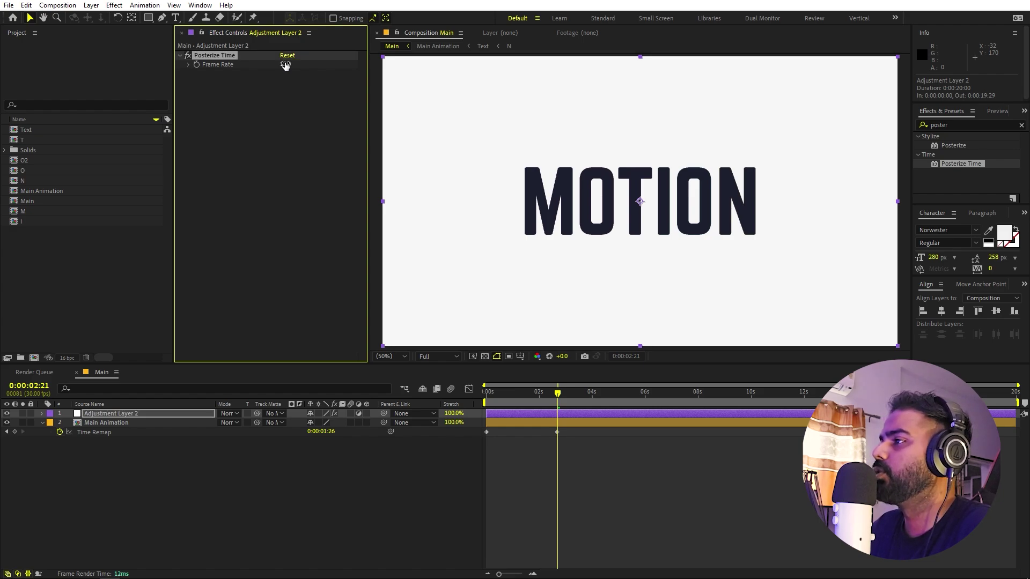
left_click(552, 449)
key("space")
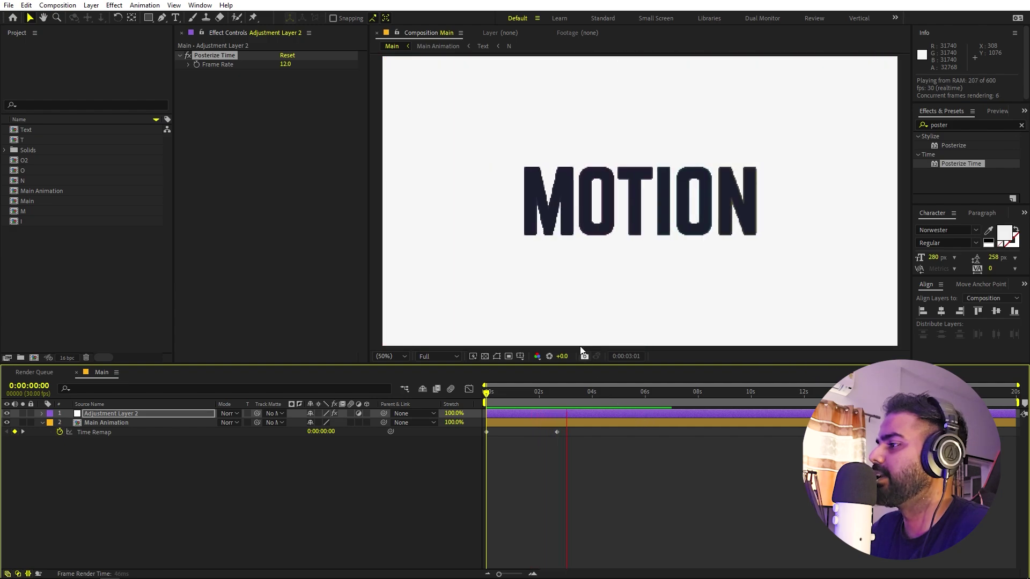
left_click(599, 270)
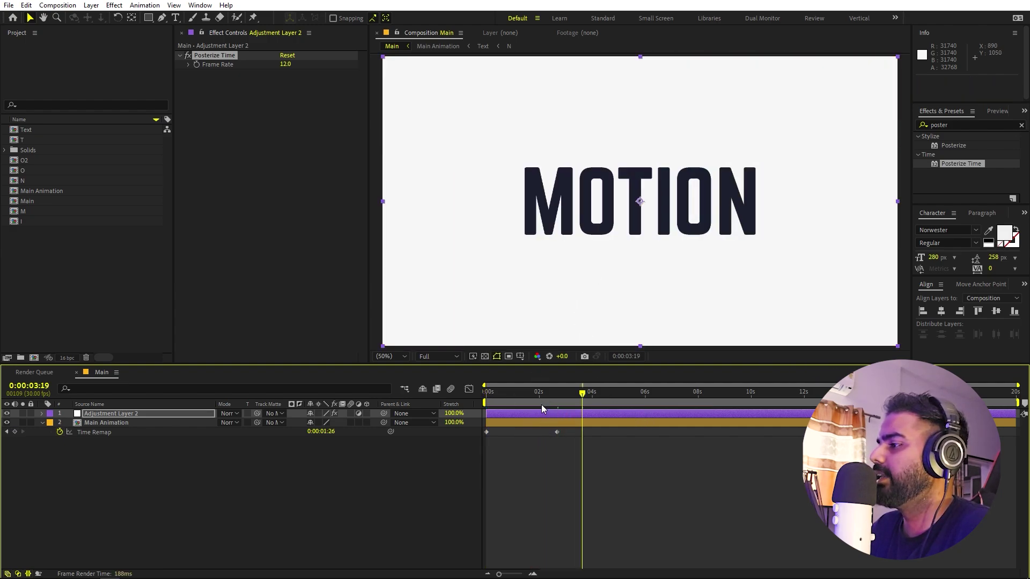
Step: Open the Main Animation composition and add a null object above its layers
double_click(118, 423)
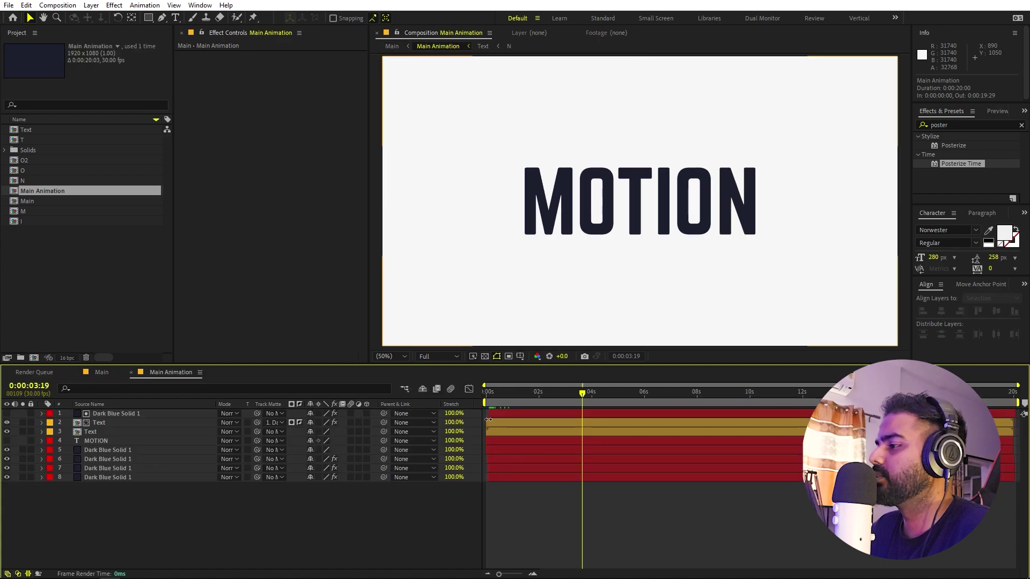
mouse_move(524, 404)
left_mouse_down()
mouse_move(501, 403)
mouse_move(542, 402)
left_mouse_up()
right_click(113, 525)
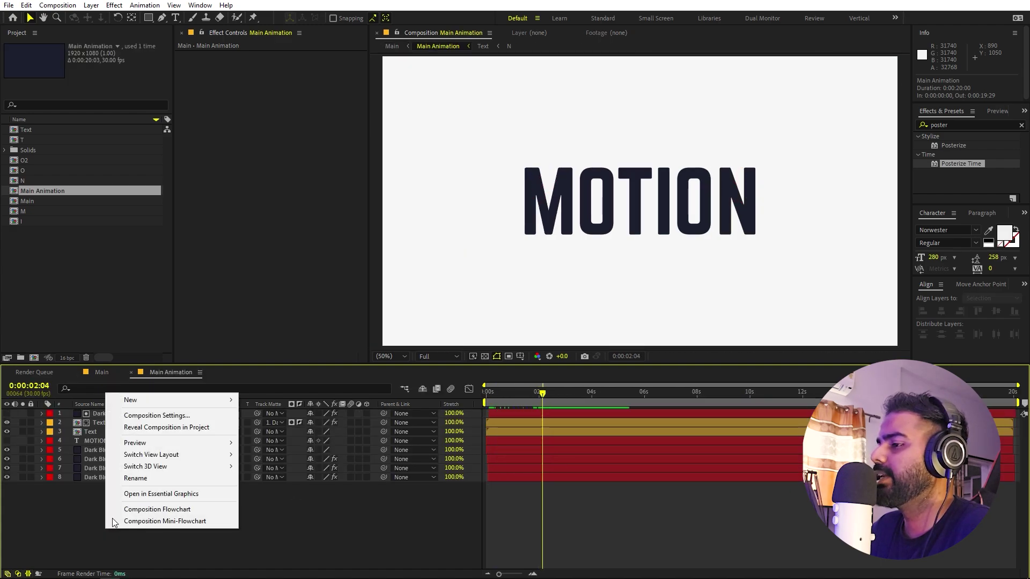
mouse_move(186, 399)
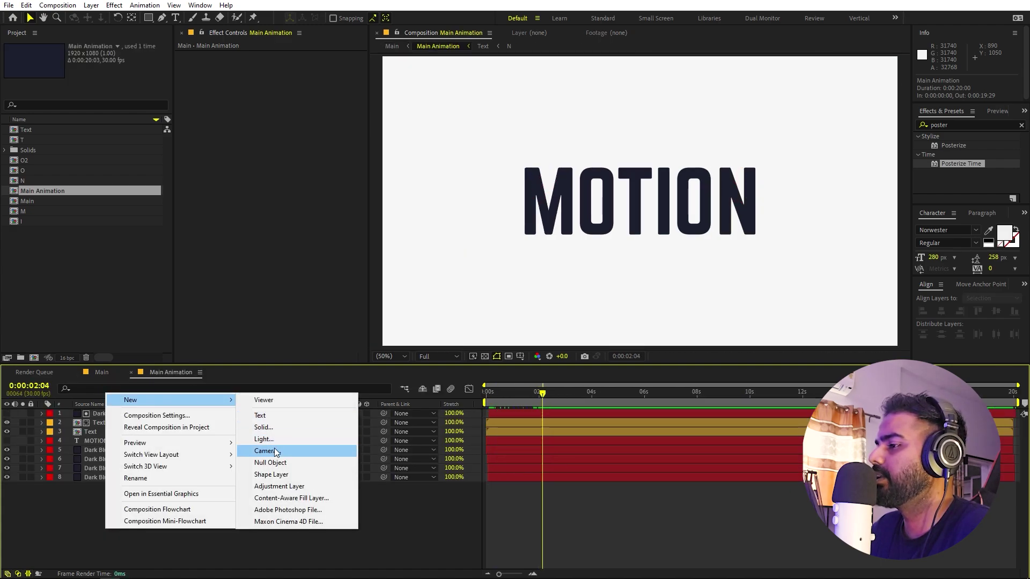
left_click(274, 465)
Step: Parent both Text layers to the null object
left_click(108, 431)
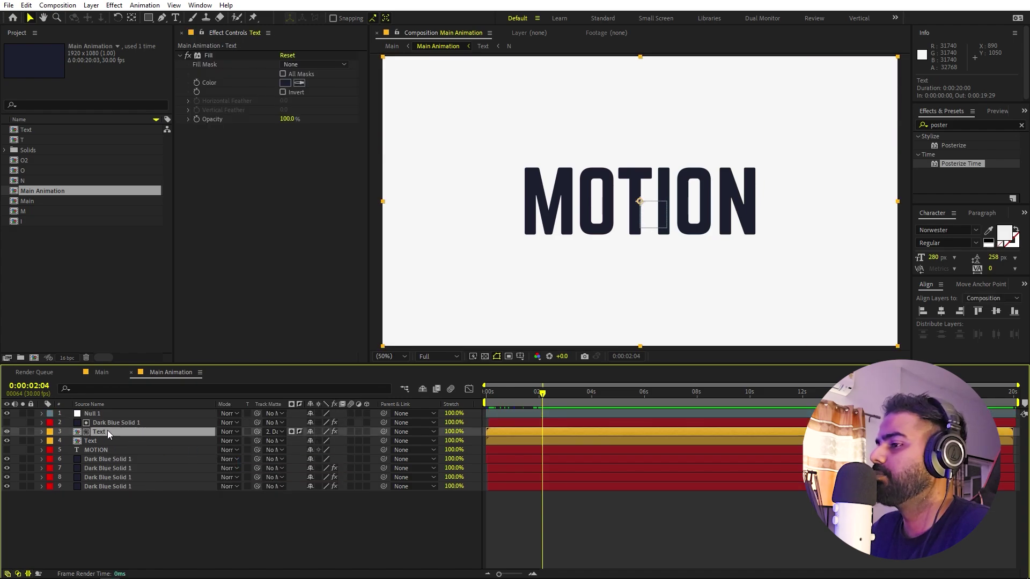
left_click(96, 441, "shift")
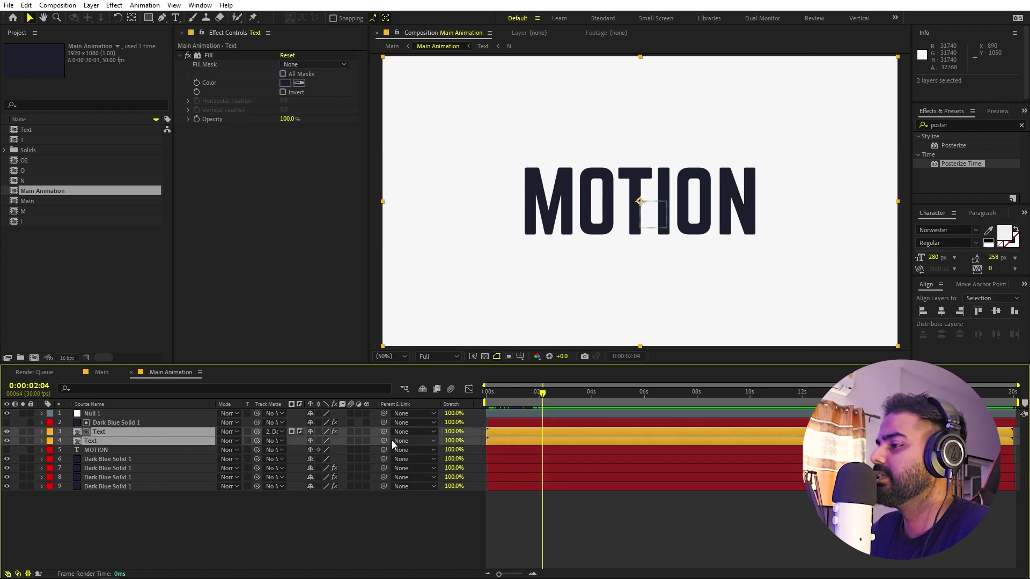
left_click_drag(384, 432, 164, 422)
left_click_drag(125, 416, 126, 413)
Step: Animate the null's Scale from 203% at the composition start to 100% at 0:00:01:19
left_click(125, 413)
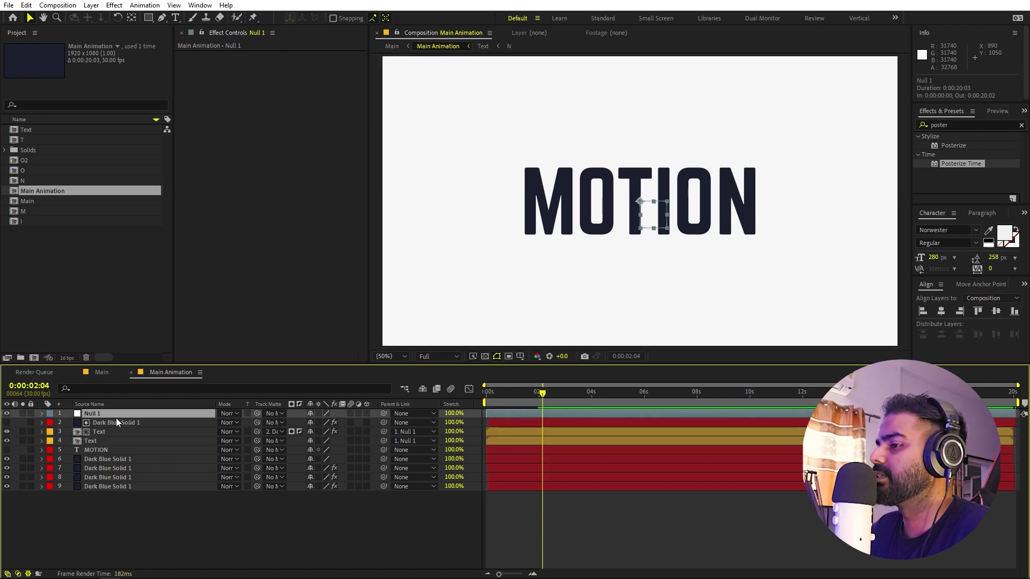
key("s")
left_click(69, 423)
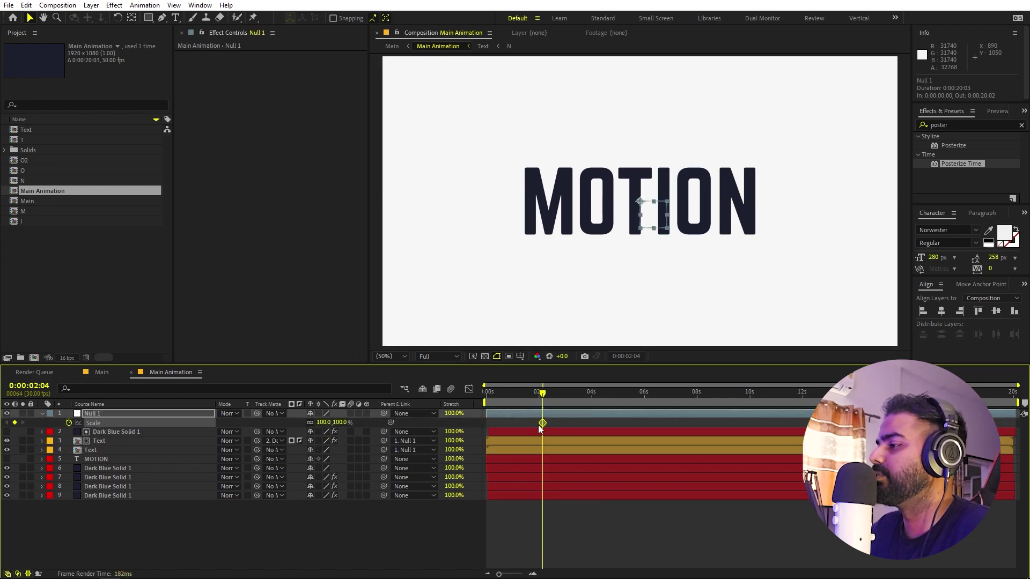
left_click_drag(542, 423, 529, 424)
key("Home")
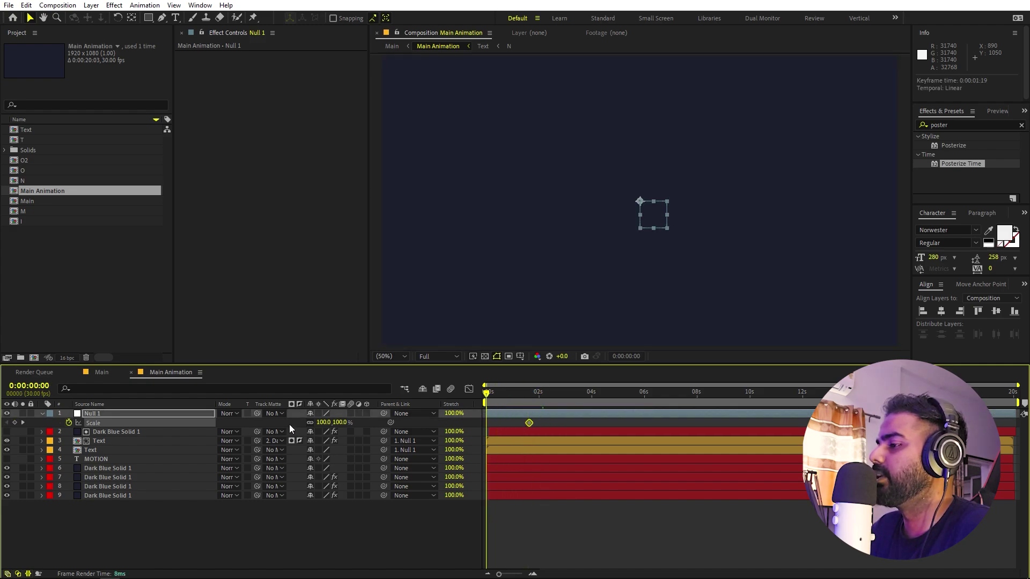
left_click_drag(320, 424, 376, 424)
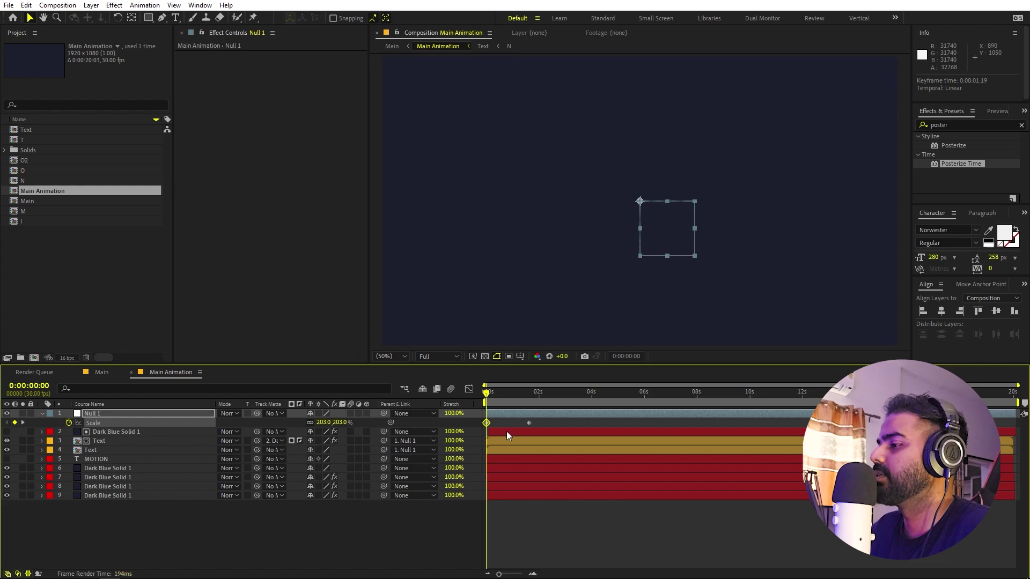
Step: Ease both Scale keyframes of the null and shape the speed graph to start fast and slow down gradually
left_click_drag(539, 422, 449, 432)
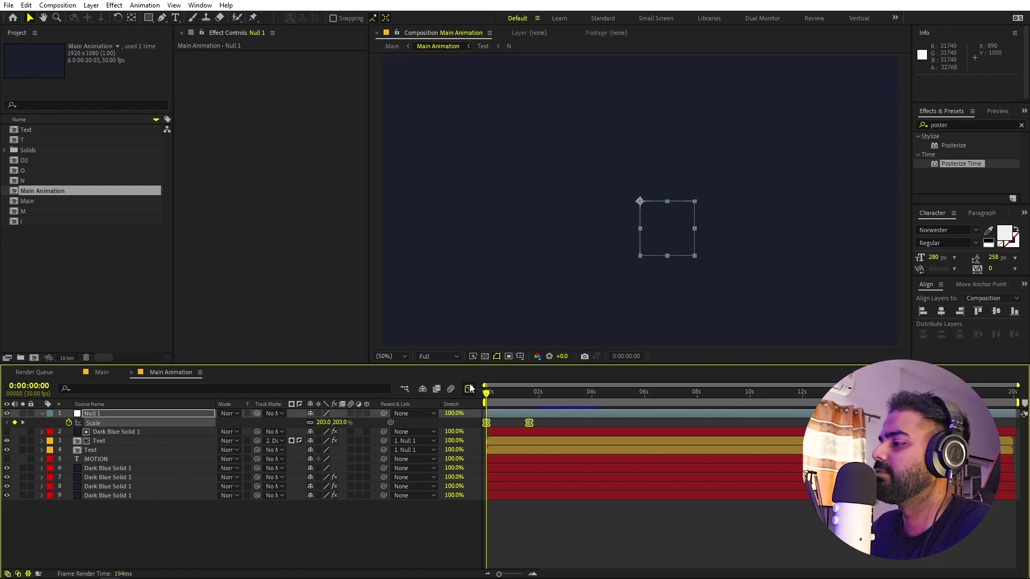
left_click(470, 388)
left_click_drag(520, 424, 487, 421)
left_click(643, 461)
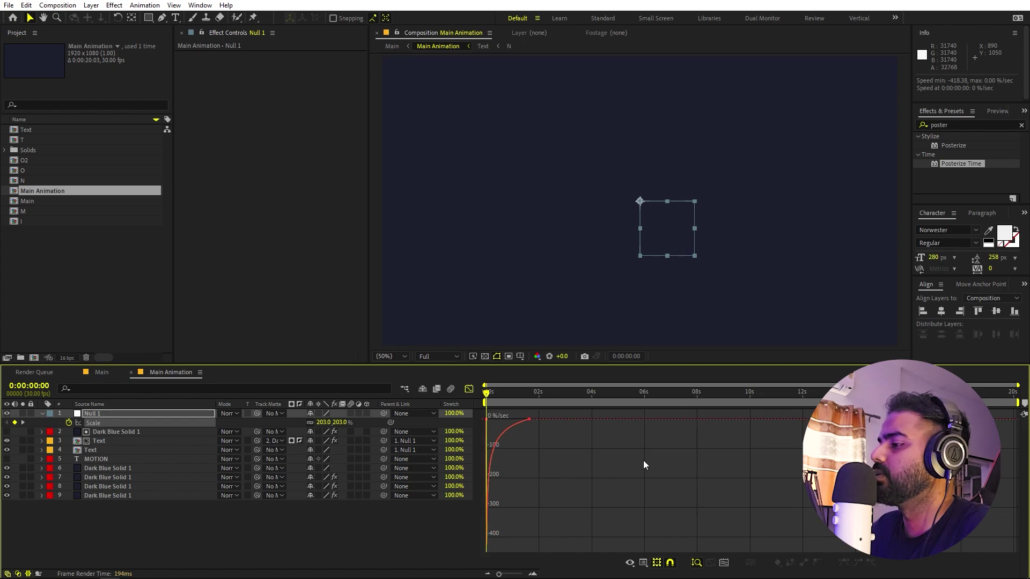
Step: Preview the scale animation, close the graph view and move the null's second Scale keyframe to 0:00:01:27
key("space")
left_click(452, 389)
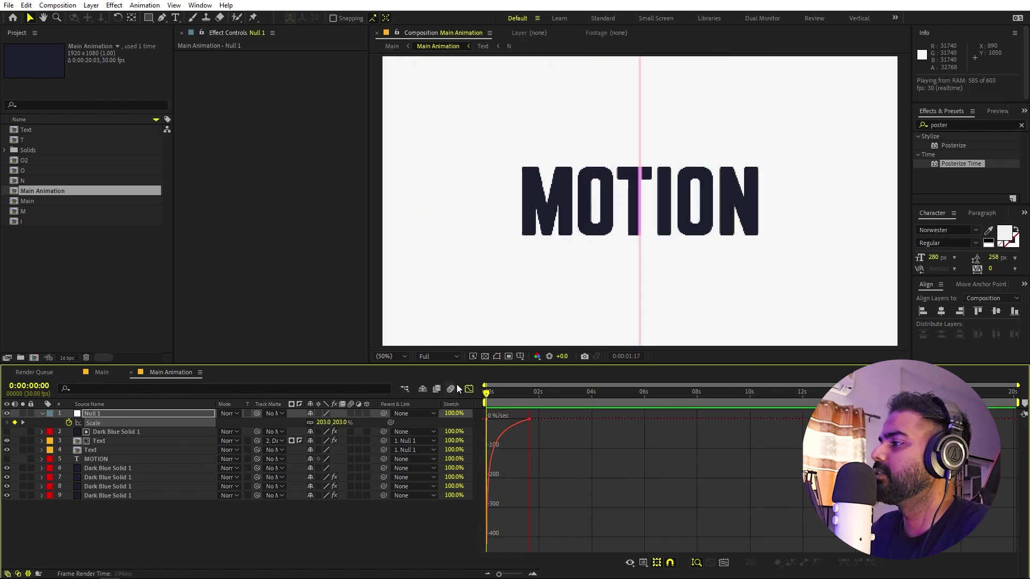
left_click(469, 389)
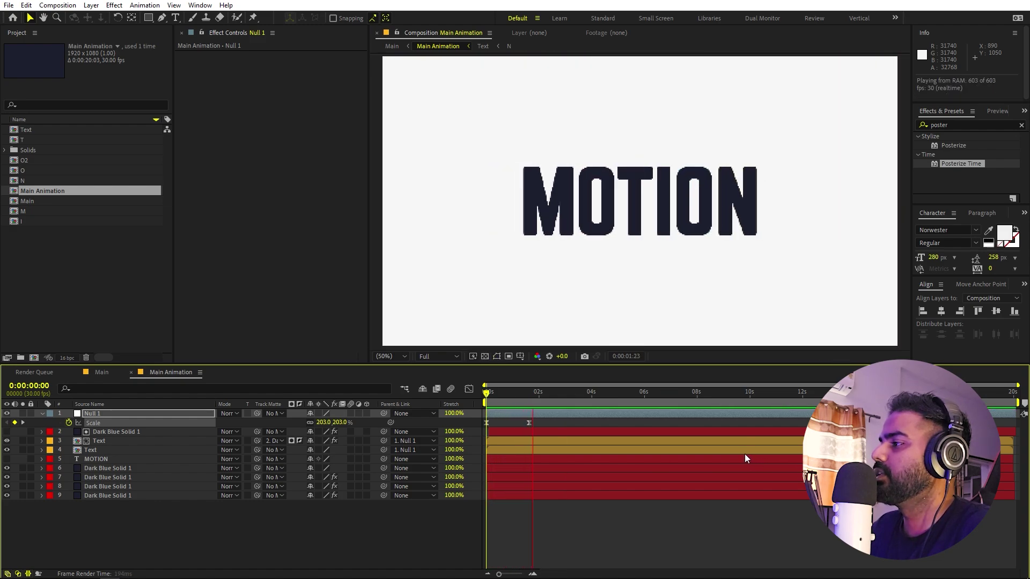
key("space")
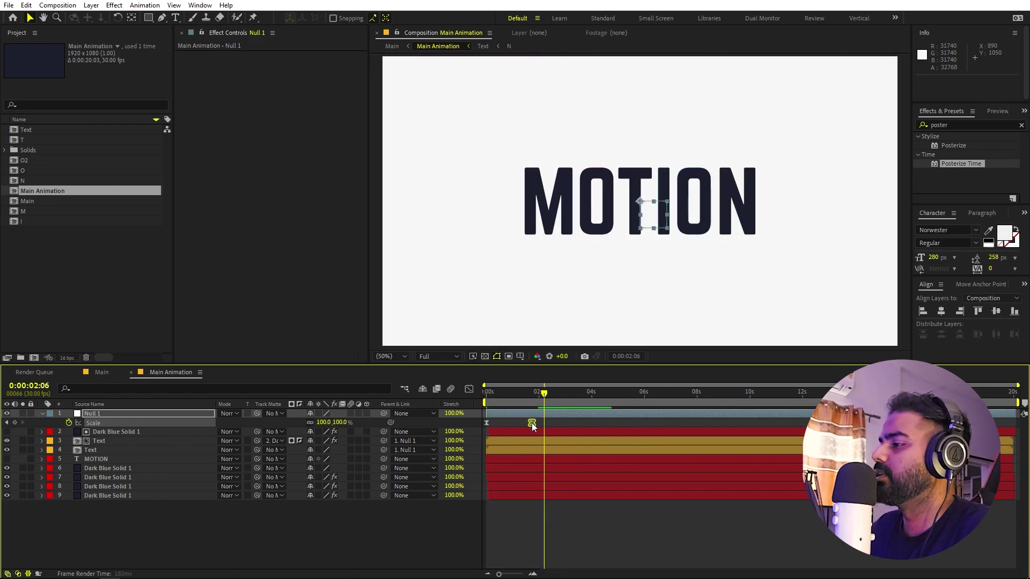
left_click_drag(529, 423, 536, 423)
Step: Return to the Main composition and preview the finished animation from the start
key("Home")
left_click(101, 372)
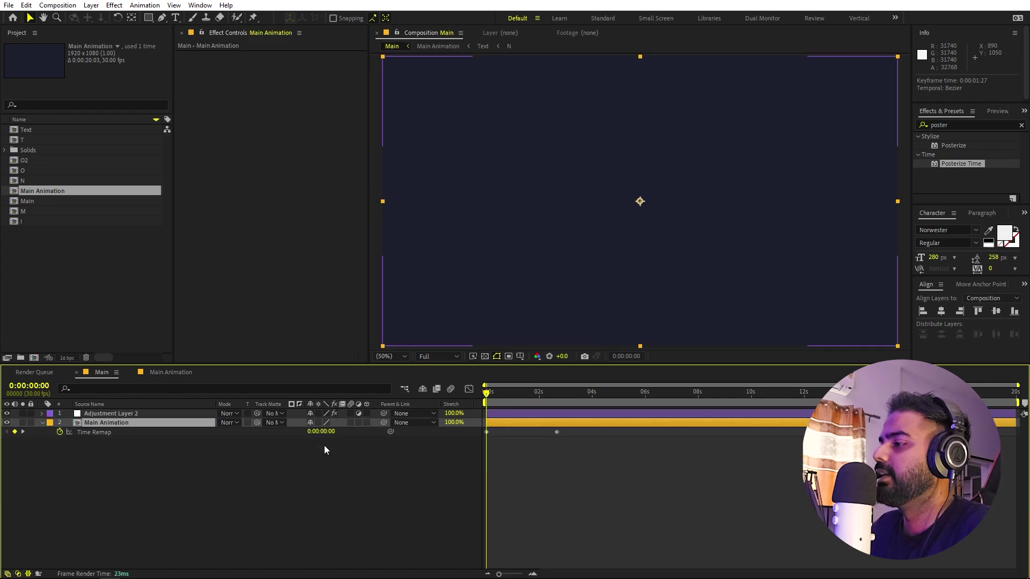
key("space")
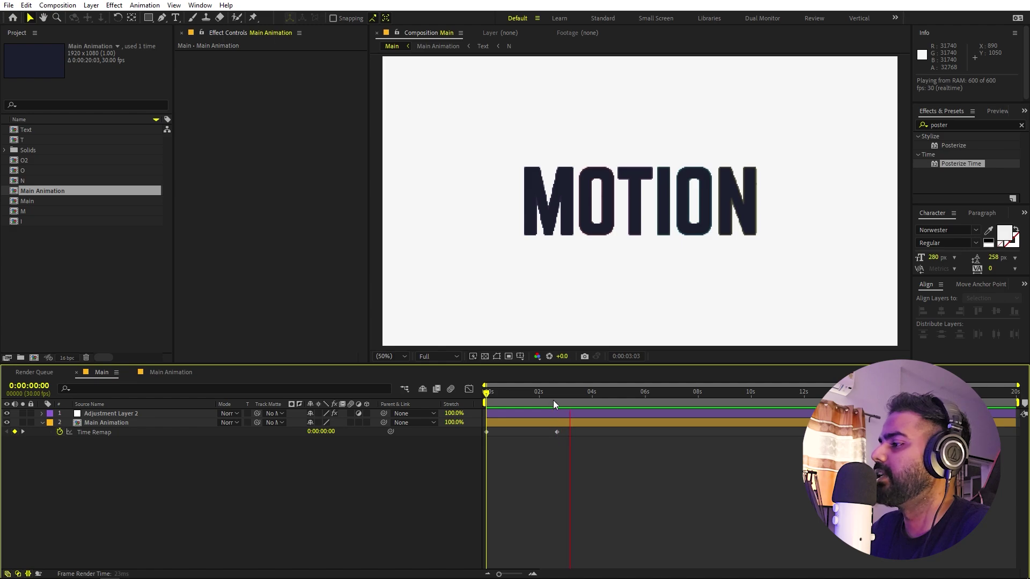
key("space")
key("space")
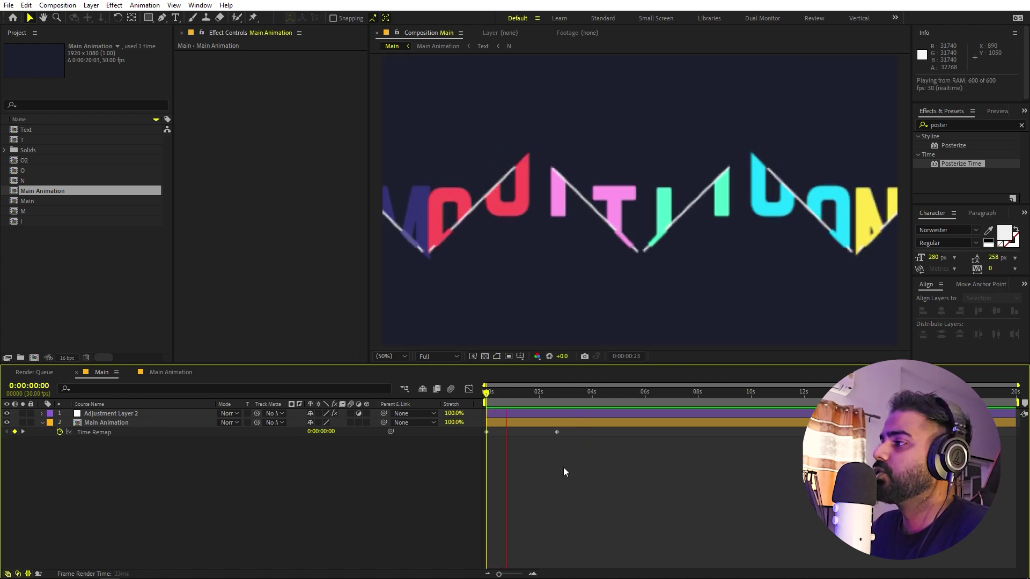